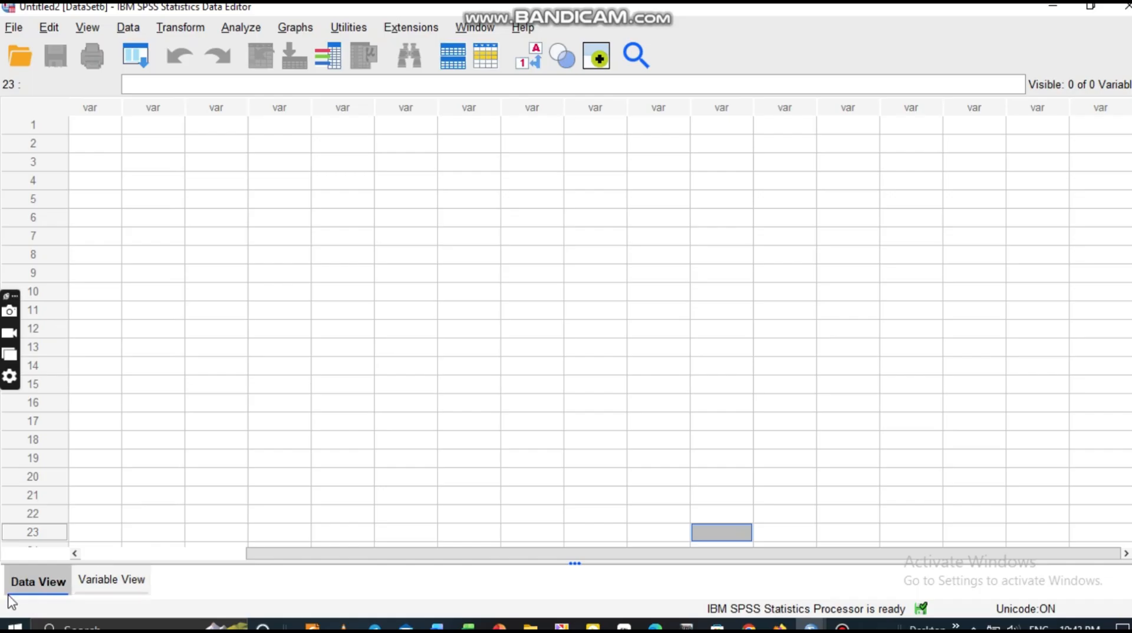
# Show the Variable View of the new, empty Untitled2 dataset.
pyautogui.click(112, 584)
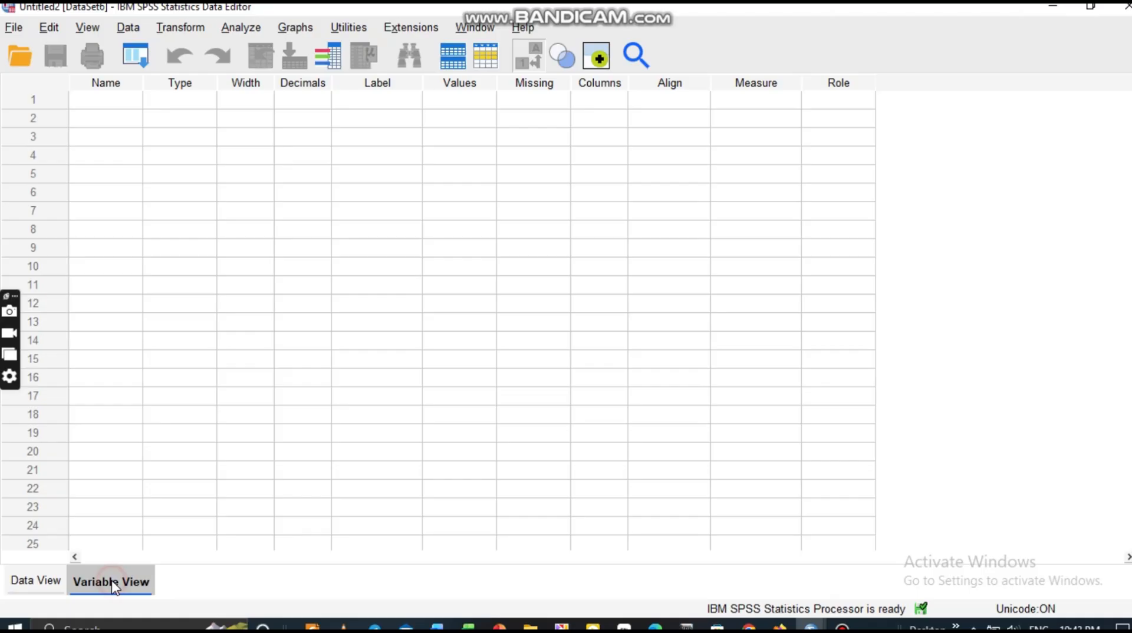
# Create a first variable named ID, keeping it Numeric, with 0 decimals.
pyautogui.click(82, 99)
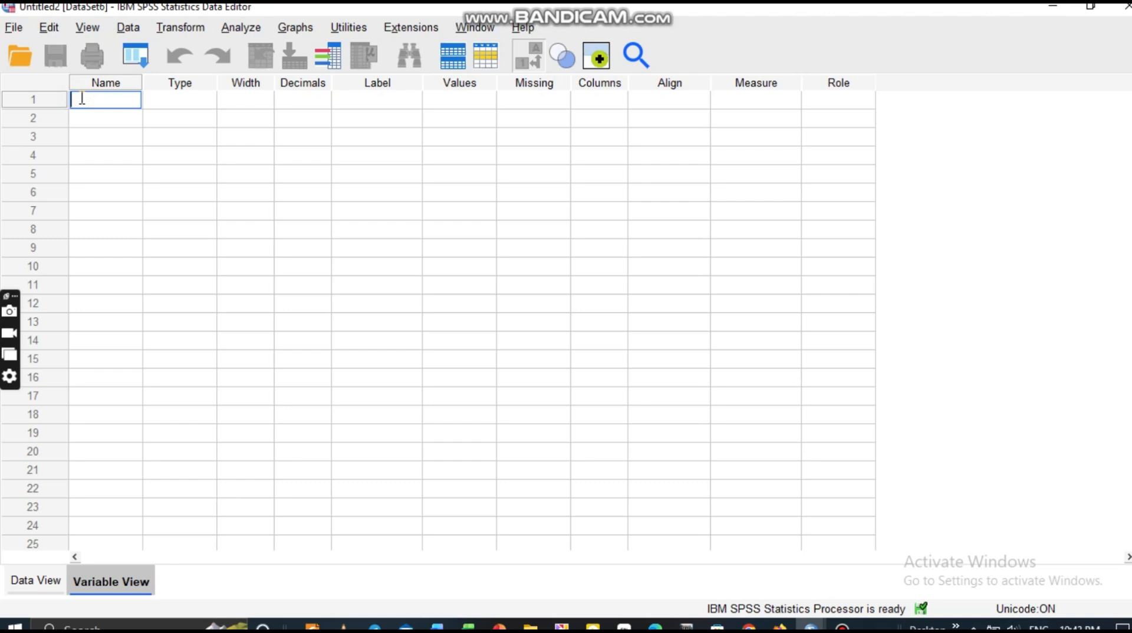
pyautogui.write('ID')
pyautogui.click(210, 99)
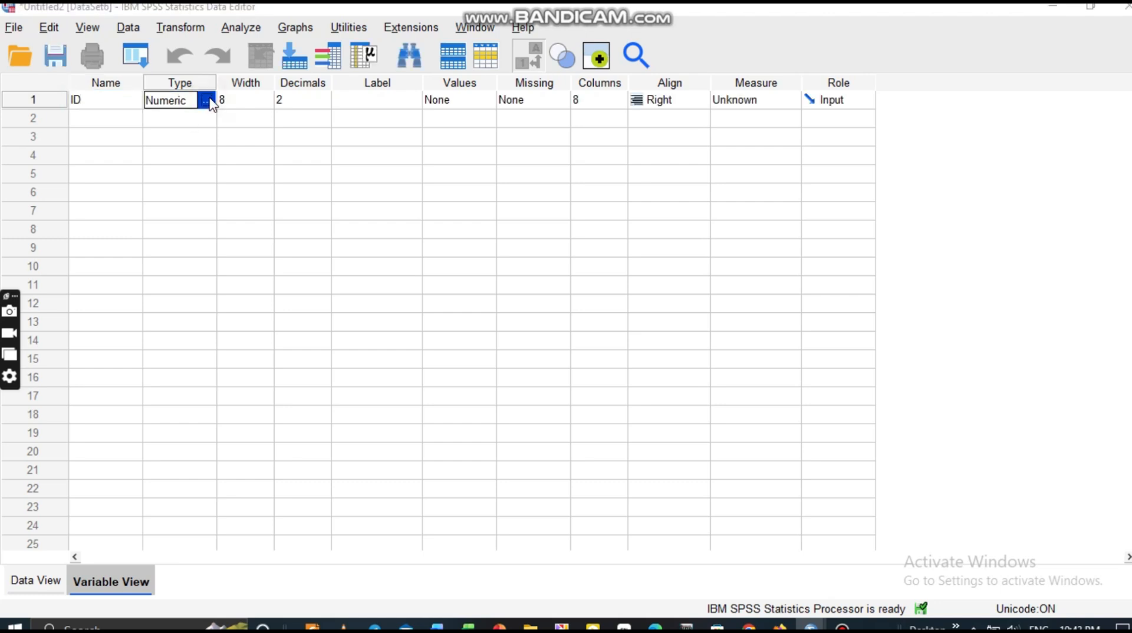
pyautogui.click(208, 99)
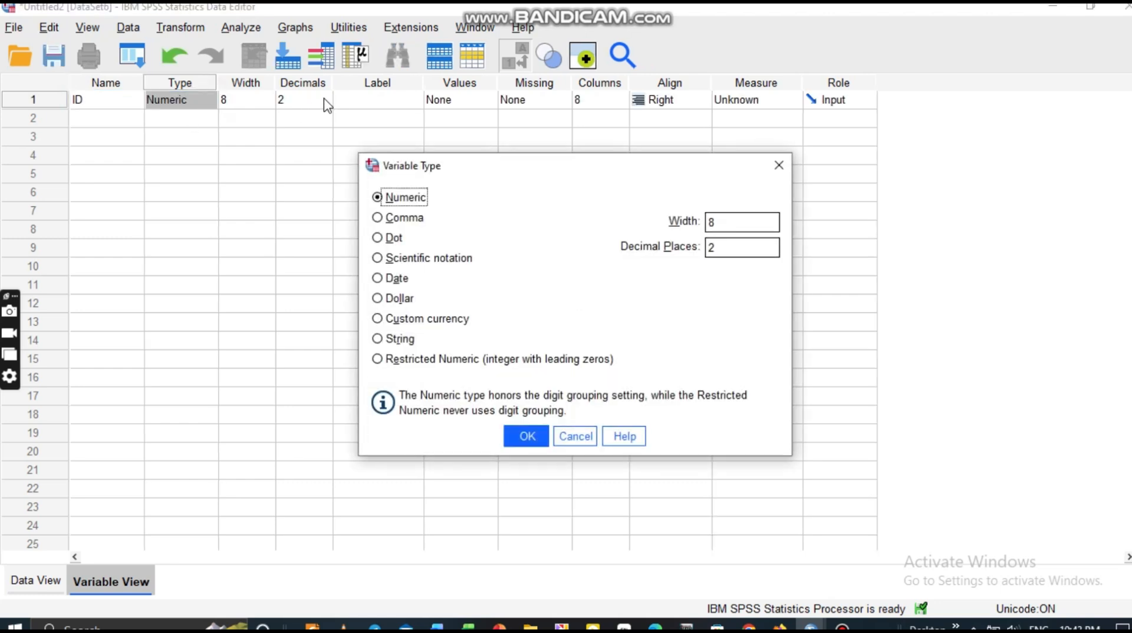
pyautogui.click(779, 166)
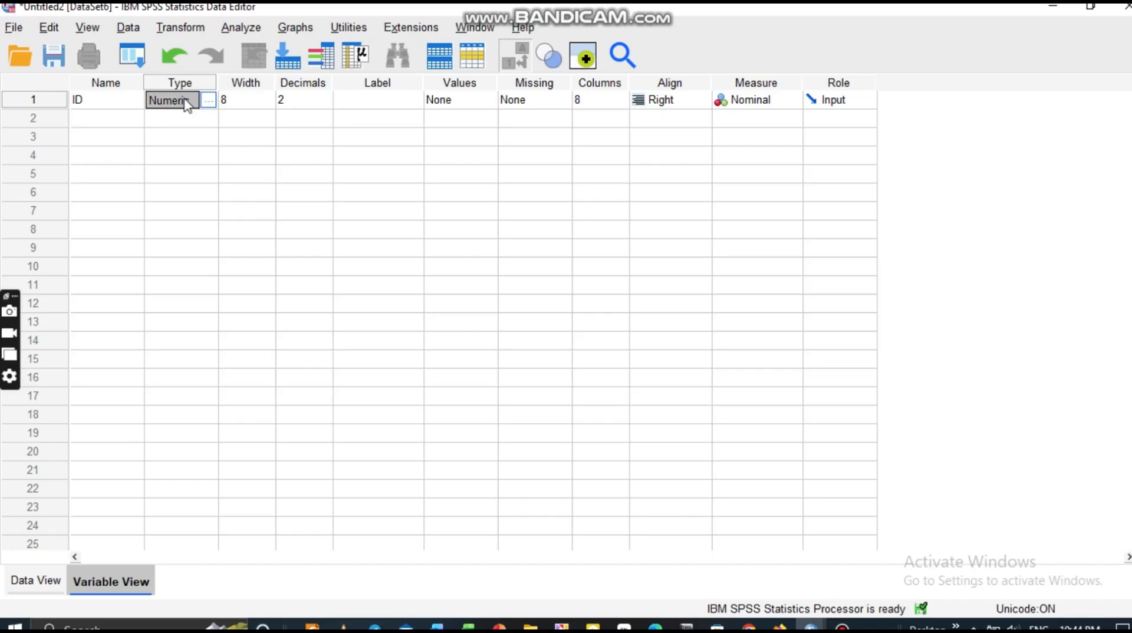
pyautogui.click(324, 95)
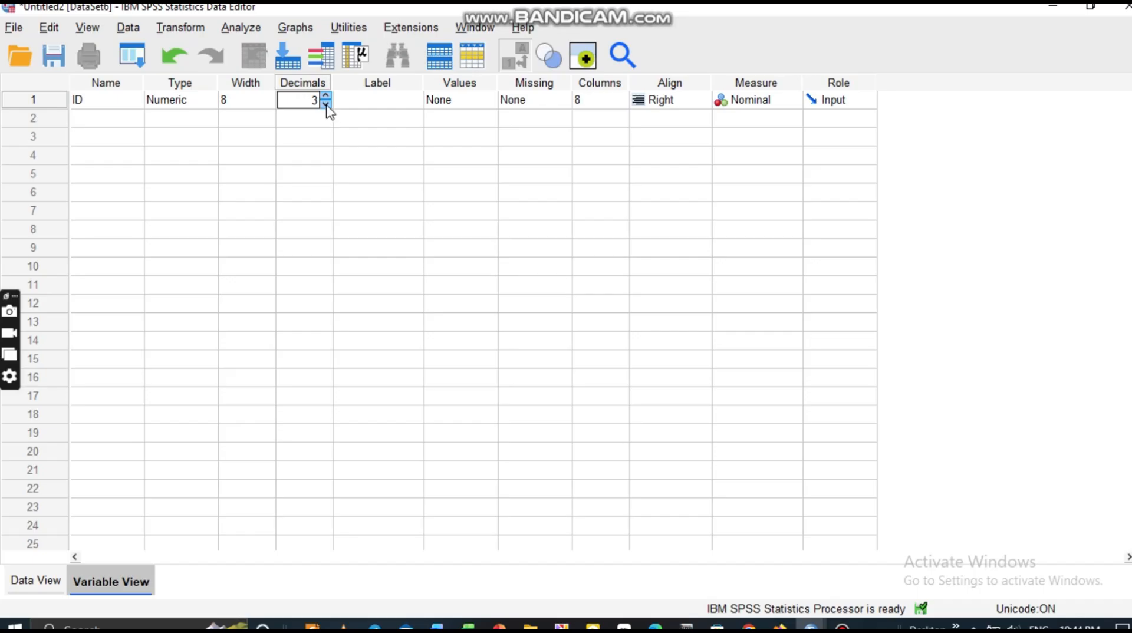
pyautogui.click(327, 105)
pyautogui.click(326, 104)
pyautogui.click(326, 105)
pyautogui.click(326, 104)
# Label ID 'Identification card' and widen the Label column to fit it.
pyautogui.click(389, 100)
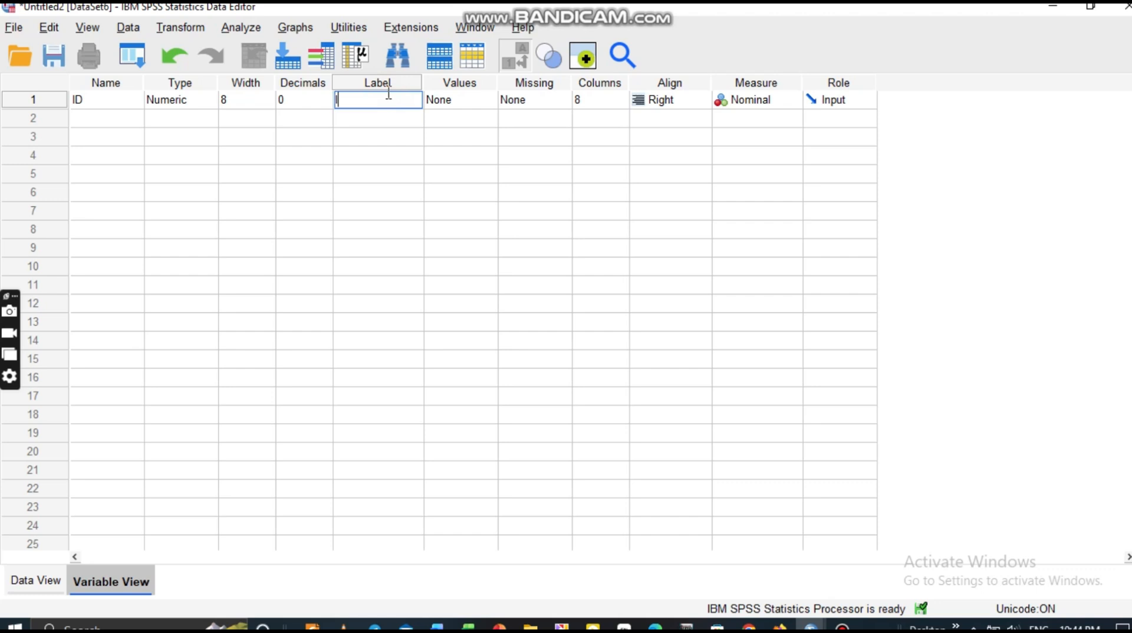
pyautogui.write('Identification card')
pyautogui.moveTo(424, 81); pyautogui.dragTo(547, 83)
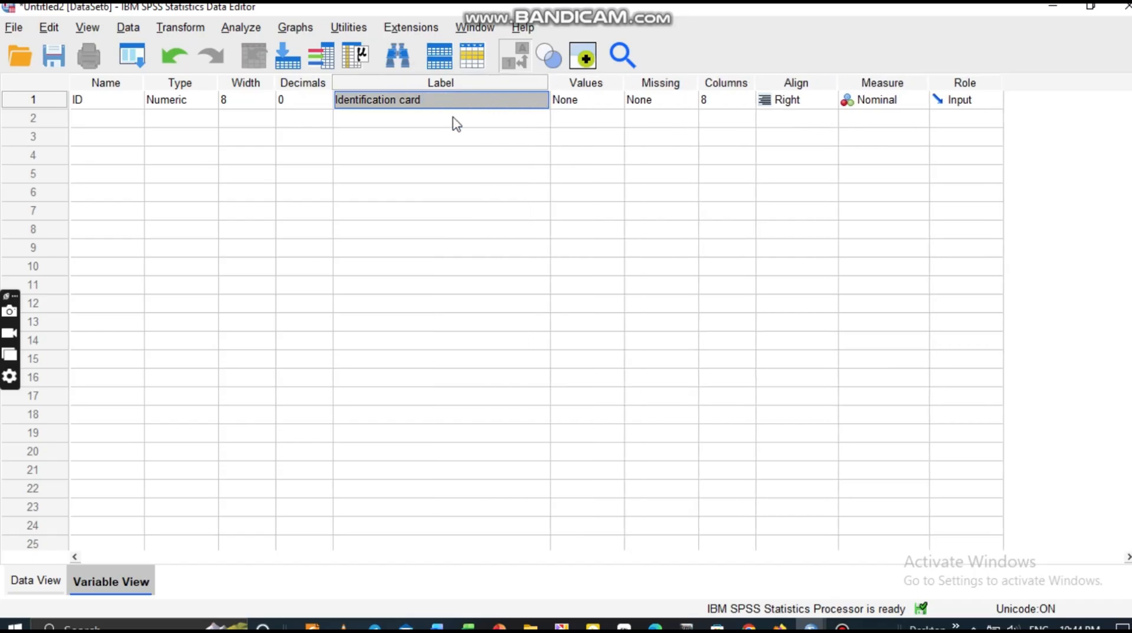
pyautogui.click(582, 104)
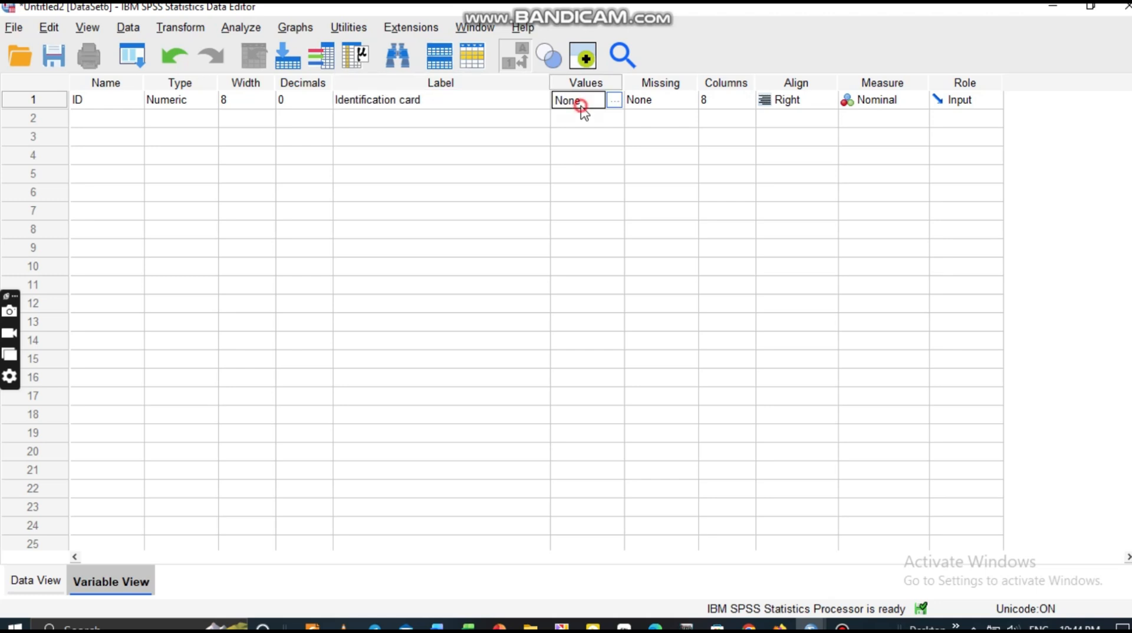
pyautogui.click(620, 101)
pyautogui.click(878, 101)
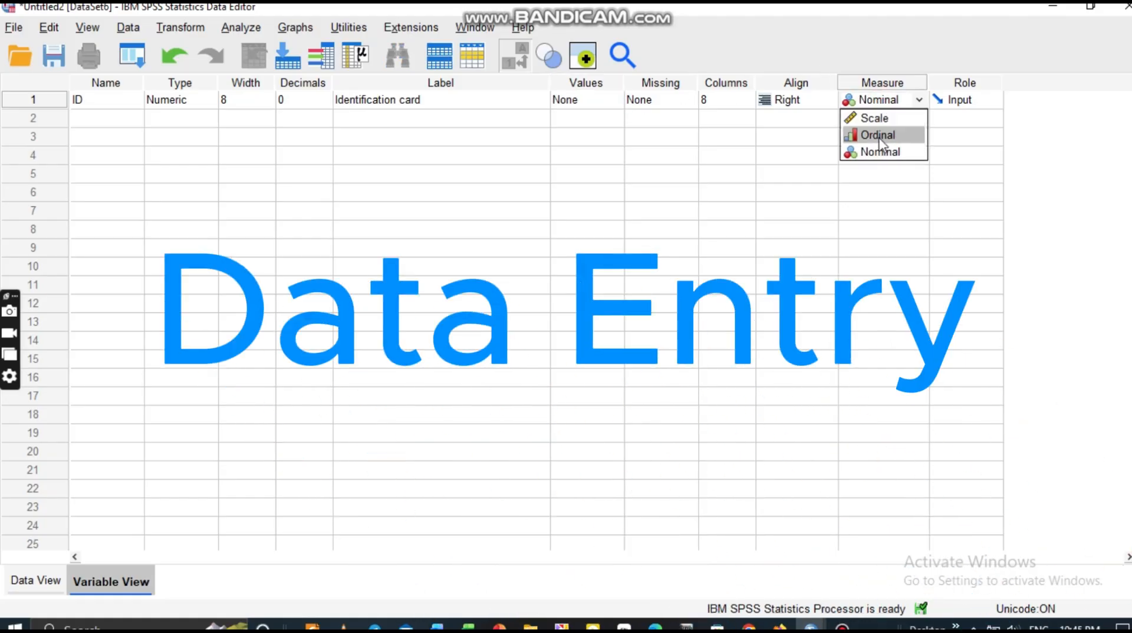
pyautogui.click(877, 120)
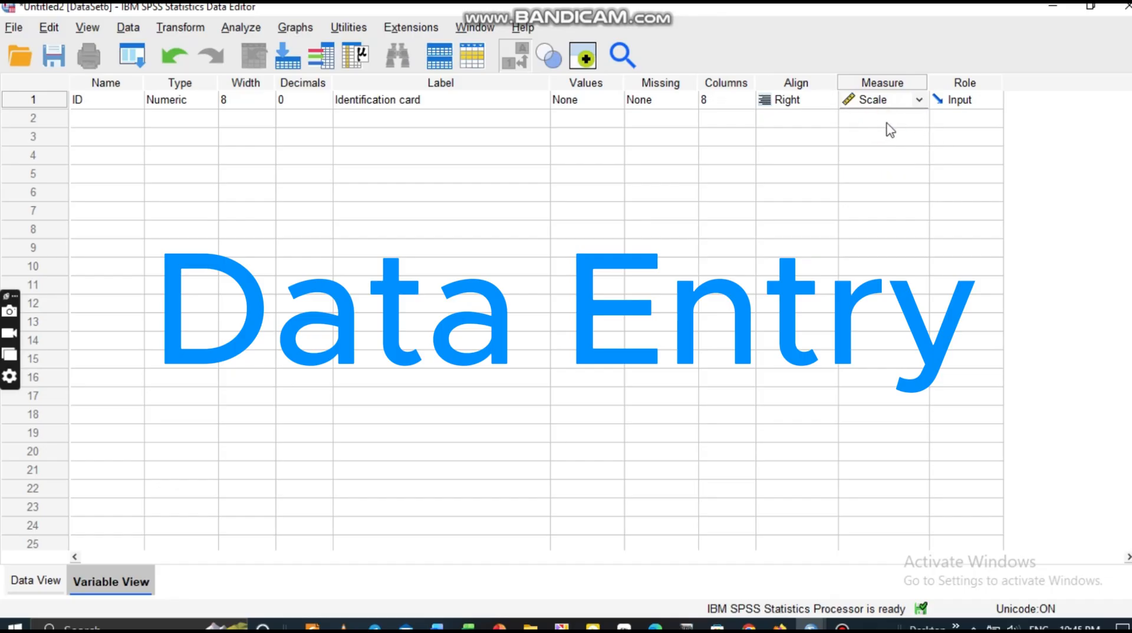
pyautogui.click(900, 101)
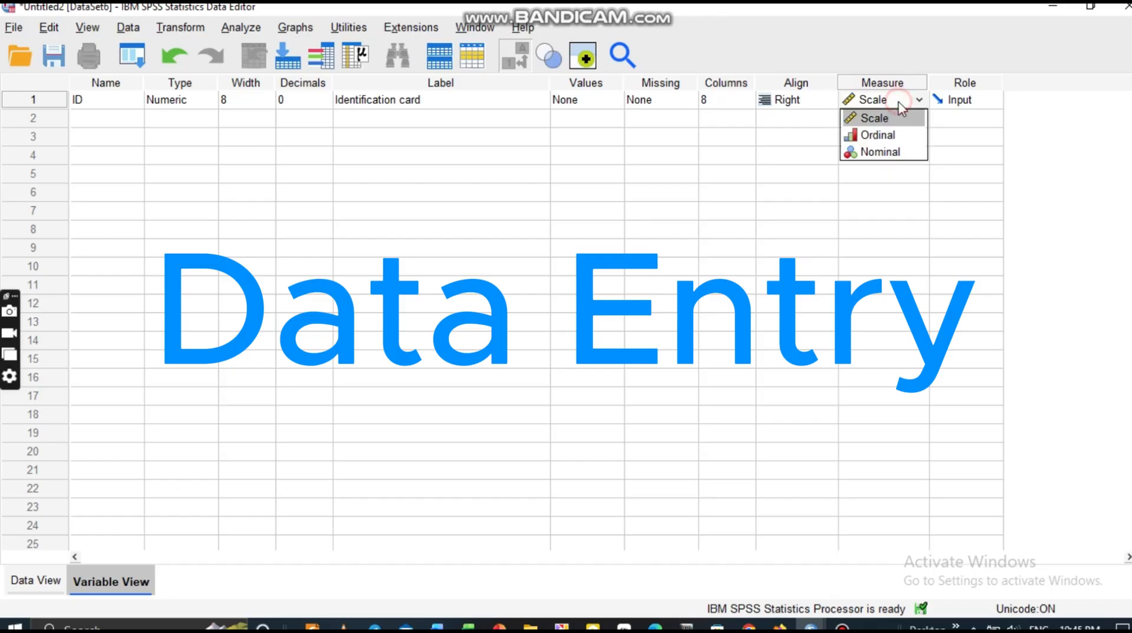
pyautogui.click(886, 155)
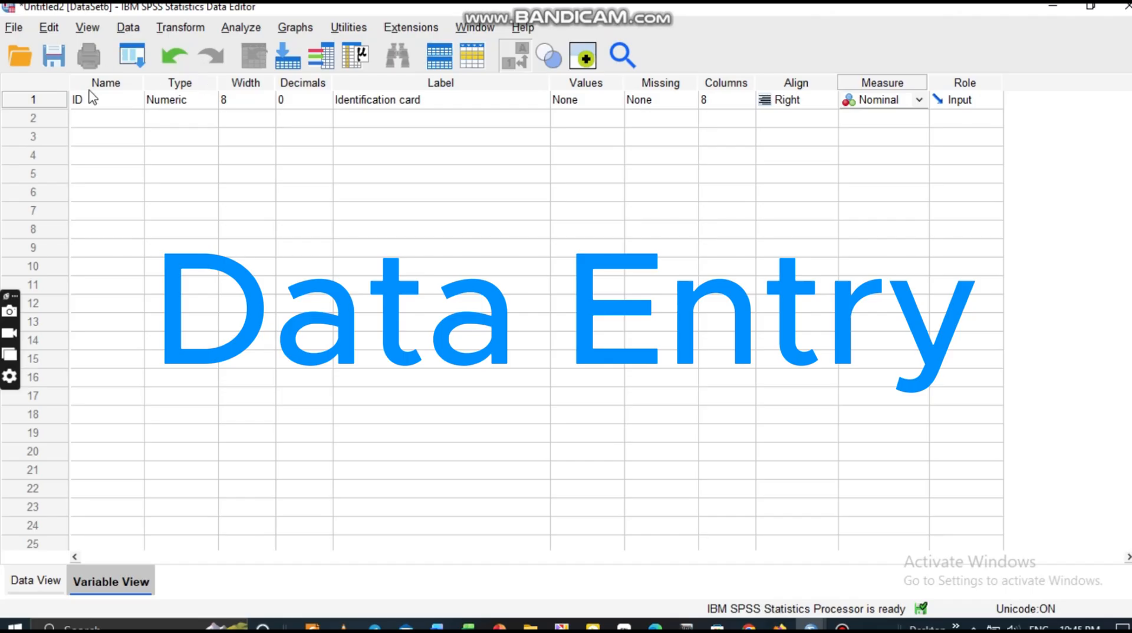
pyautogui.click(80, 118)
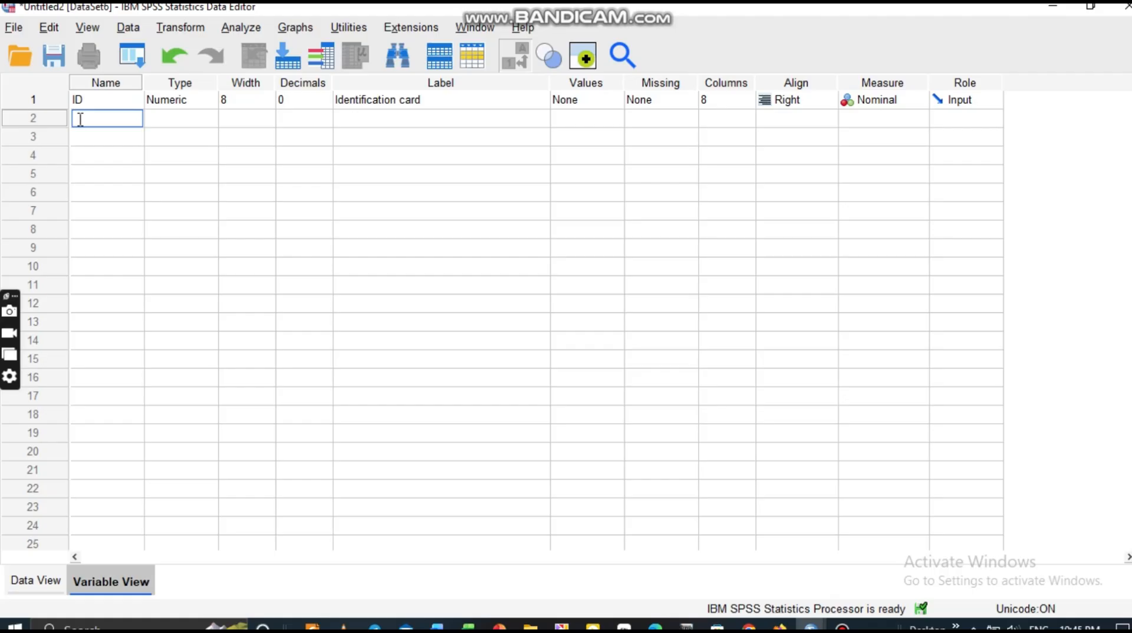
# Add a second variable named age, kept Numeric, with 0 decimals.
pyautogui.write('age')
pyautogui.click(206, 117)
pyautogui.click(212, 118)
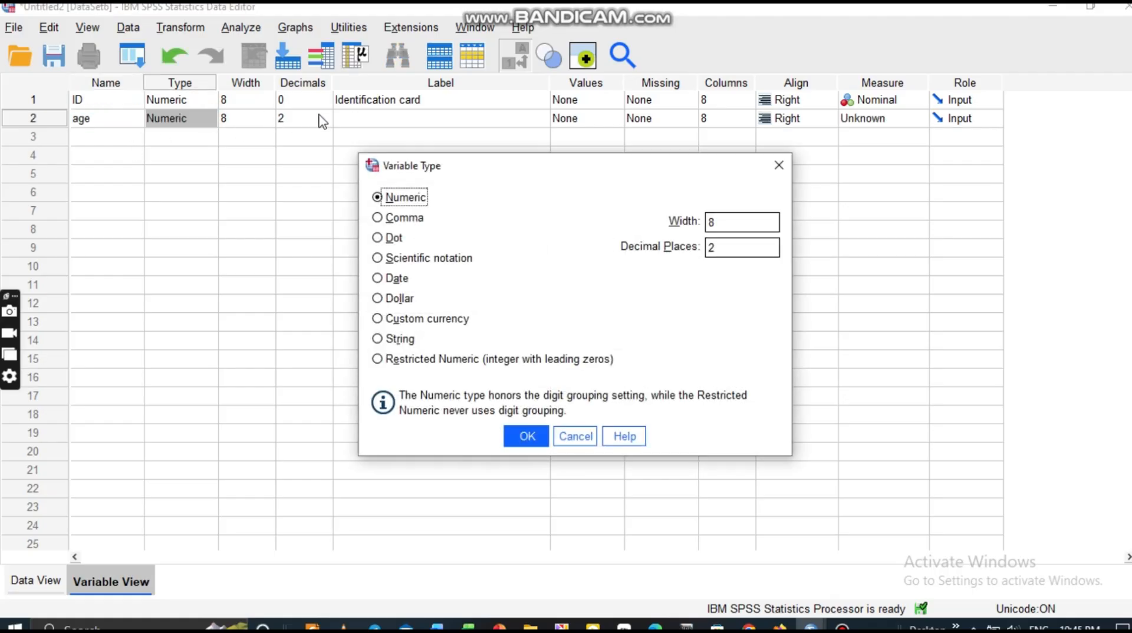
pyautogui.click(779, 165)
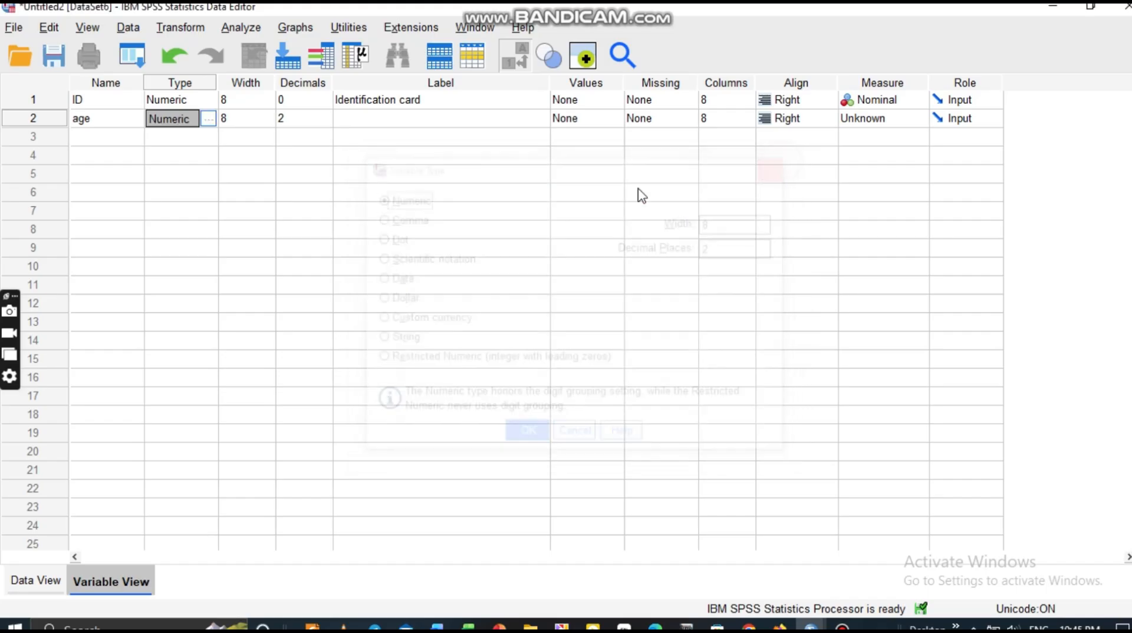
pyautogui.click(317, 119)
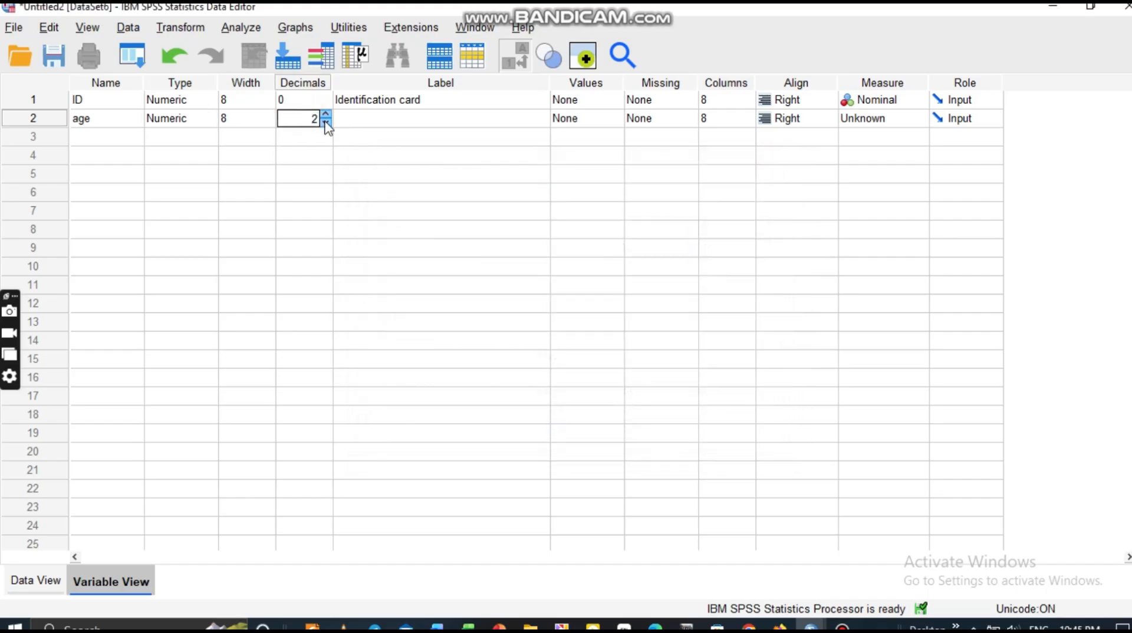
pyautogui.click(325, 123)
pyautogui.click(325, 122)
pyautogui.click(389, 105)
# Label age 'age of women', leave its value labels empty, and set its measure to Scale.
pyautogui.click(394, 124)
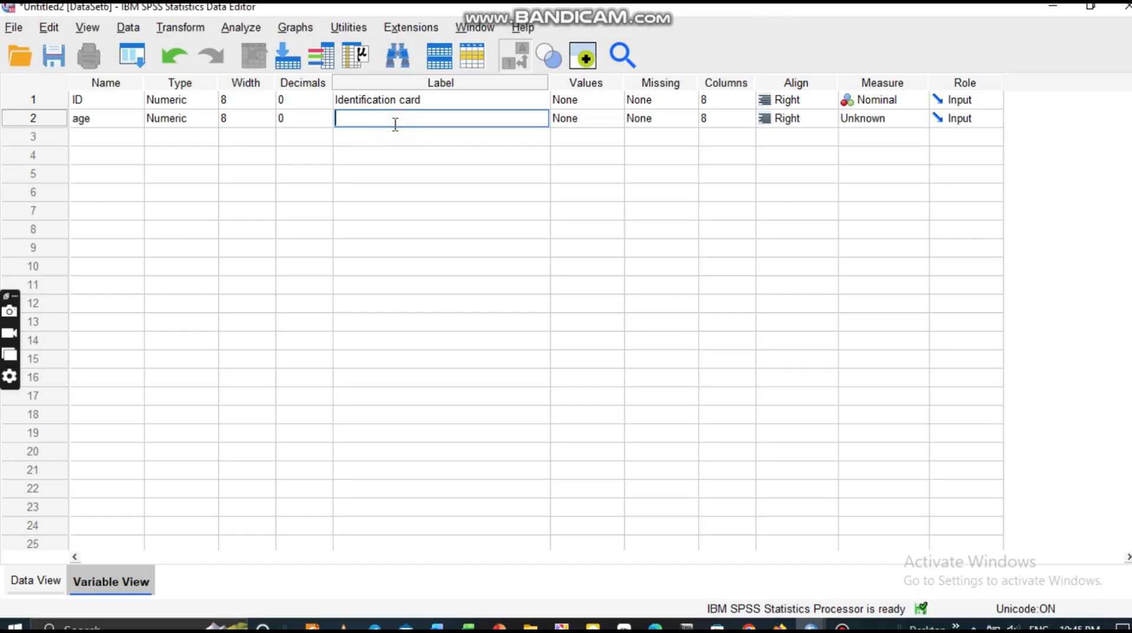
pyautogui.write('age of women')
pyautogui.click(612, 121)
pyautogui.click(614, 120)
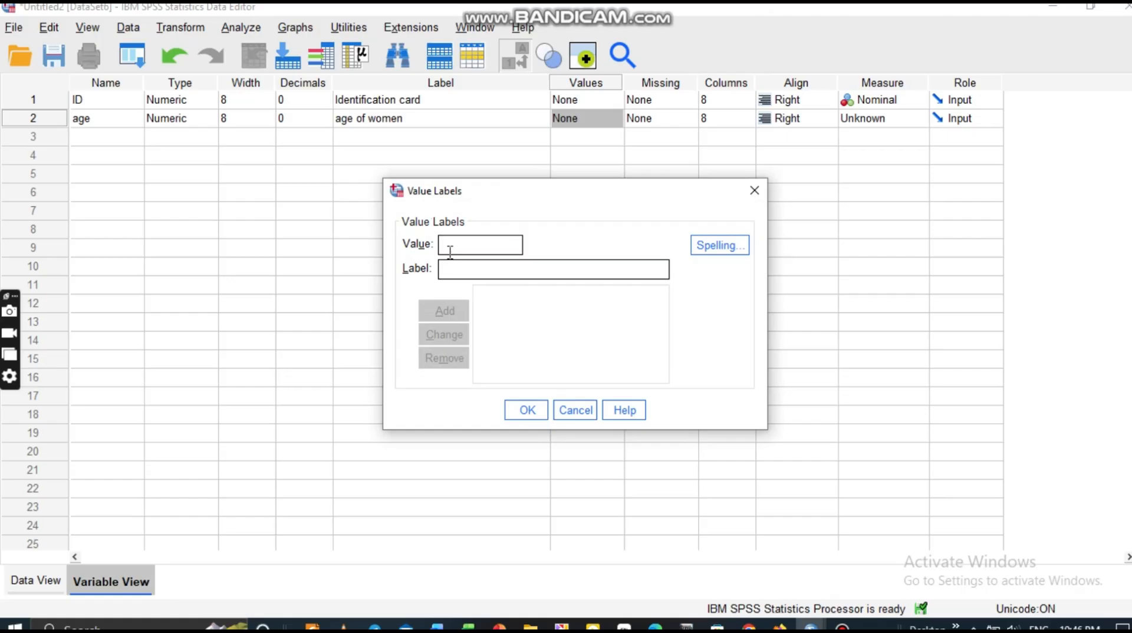
pyautogui.click(756, 190)
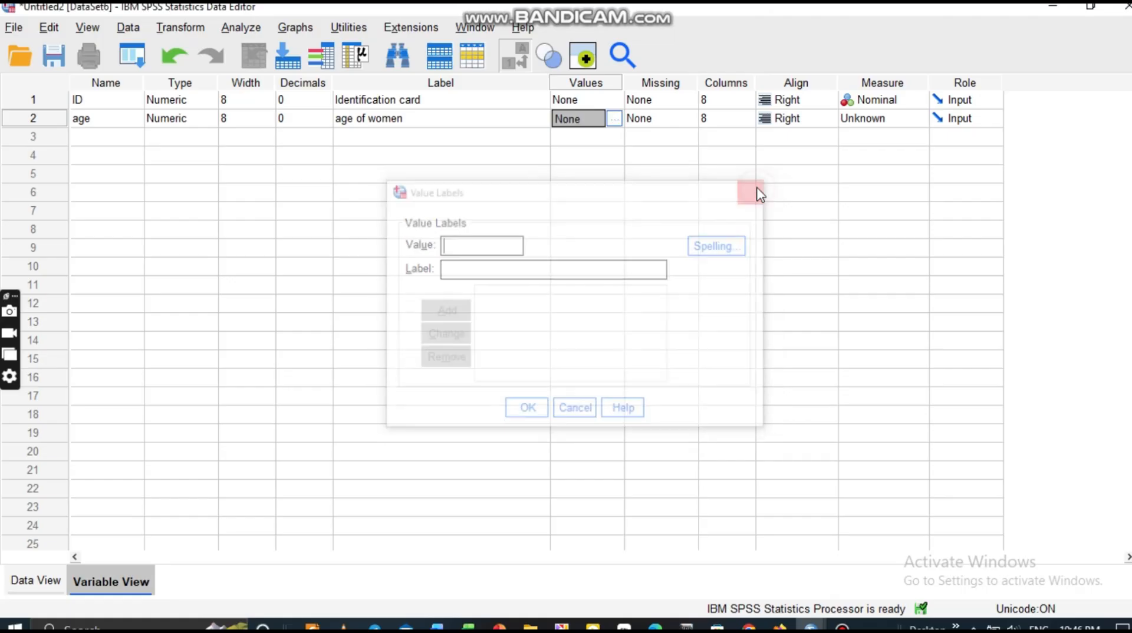
pyautogui.click(888, 123)
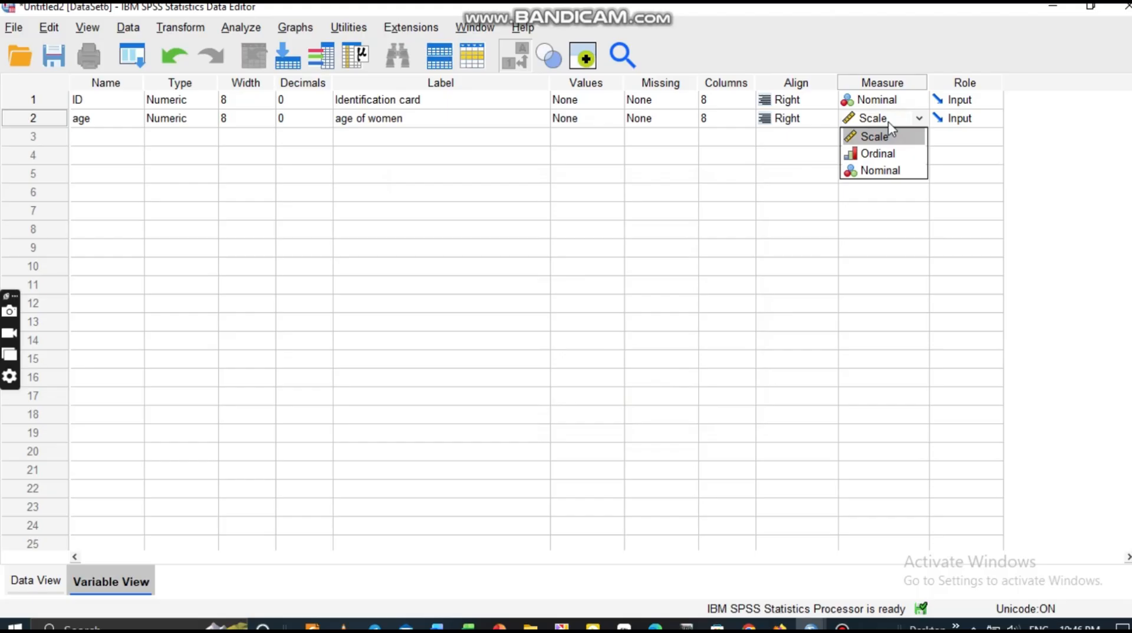
pyautogui.click(880, 137)
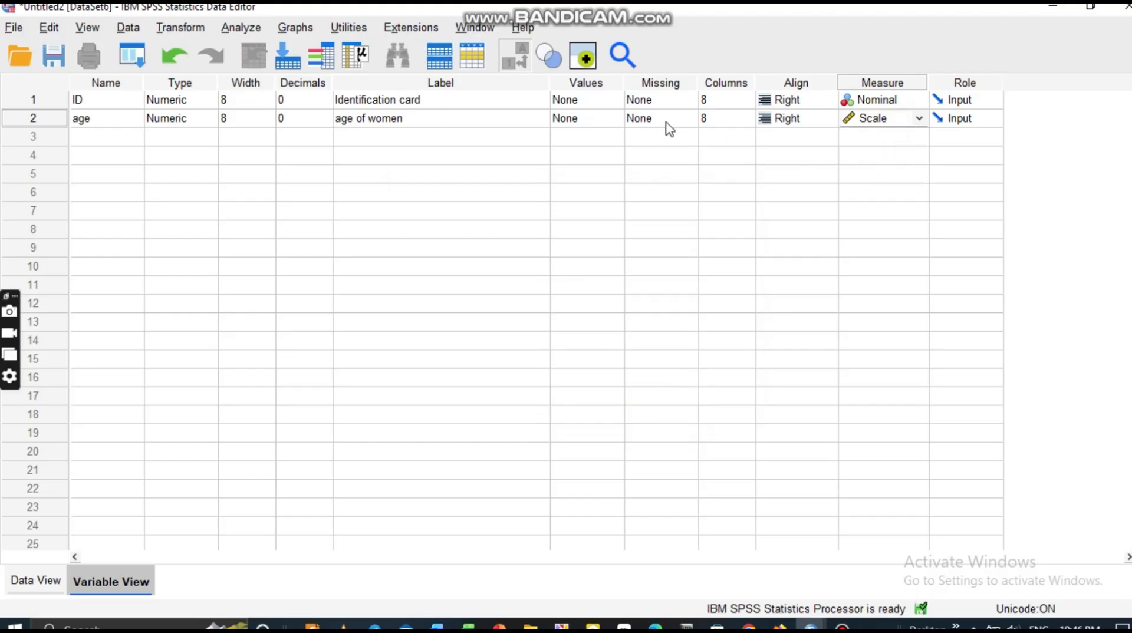
pyautogui.click(93, 135)
# Name the third variable gender and shorten age's label to 'age'.
pyautogui.write('gender')
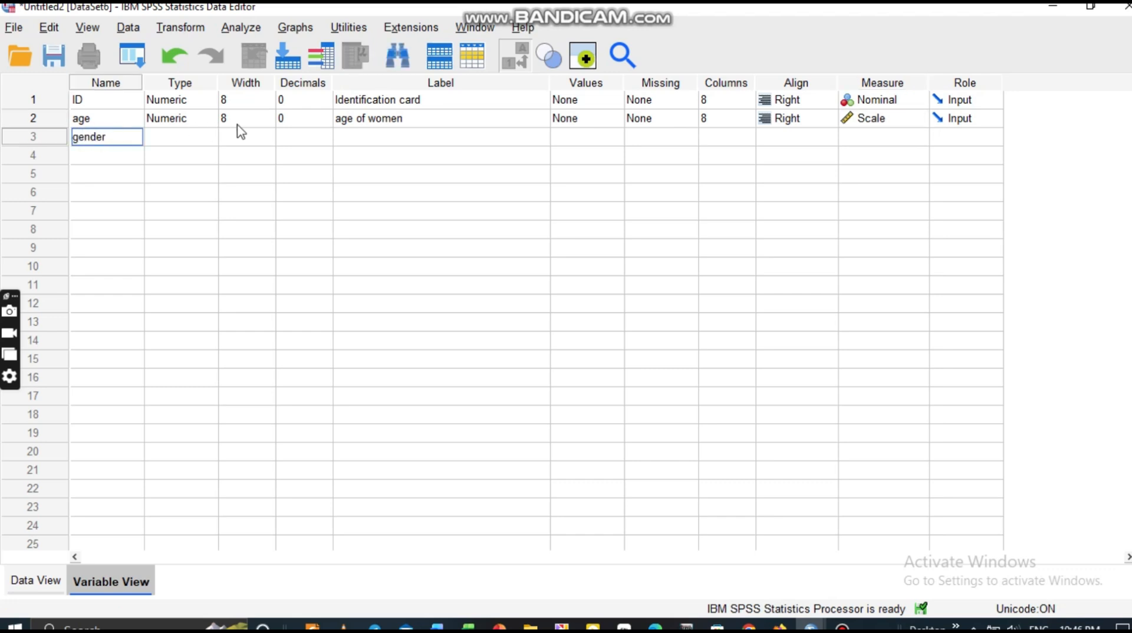
pyautogui.click(197, 142)
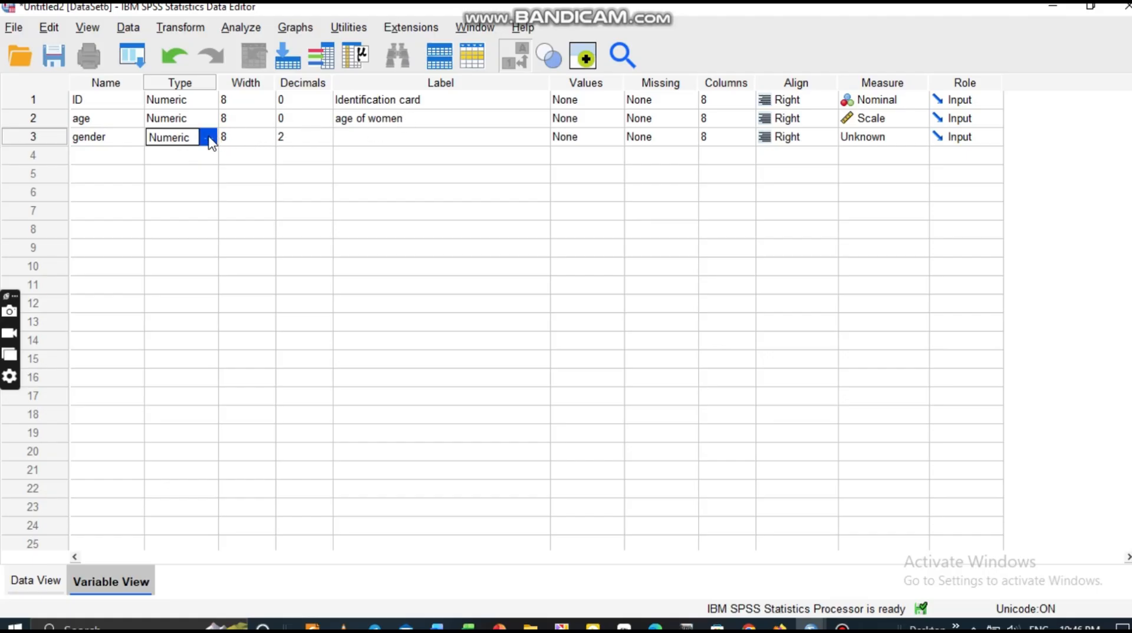
pyautogui.doubleClick(403, 121)
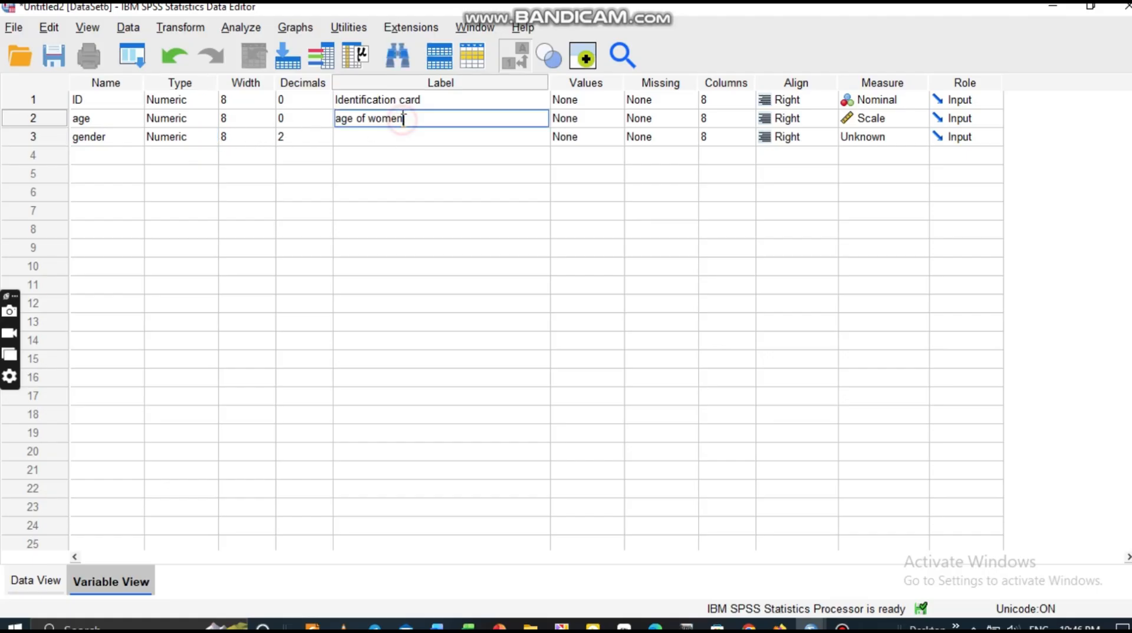
pyautogui.press('BackSpace')
pyautogui.press('BackSpace')
pyautogui.press('BackSpace')
pyautogui.press('BackSpace')
pyautogui.press('BackSpace')
pyautogui.press('BackSpace')
pyautogui.press('BackSpace')
pyautogui.press('BackSpace')
pyautogui.click(601, 155)
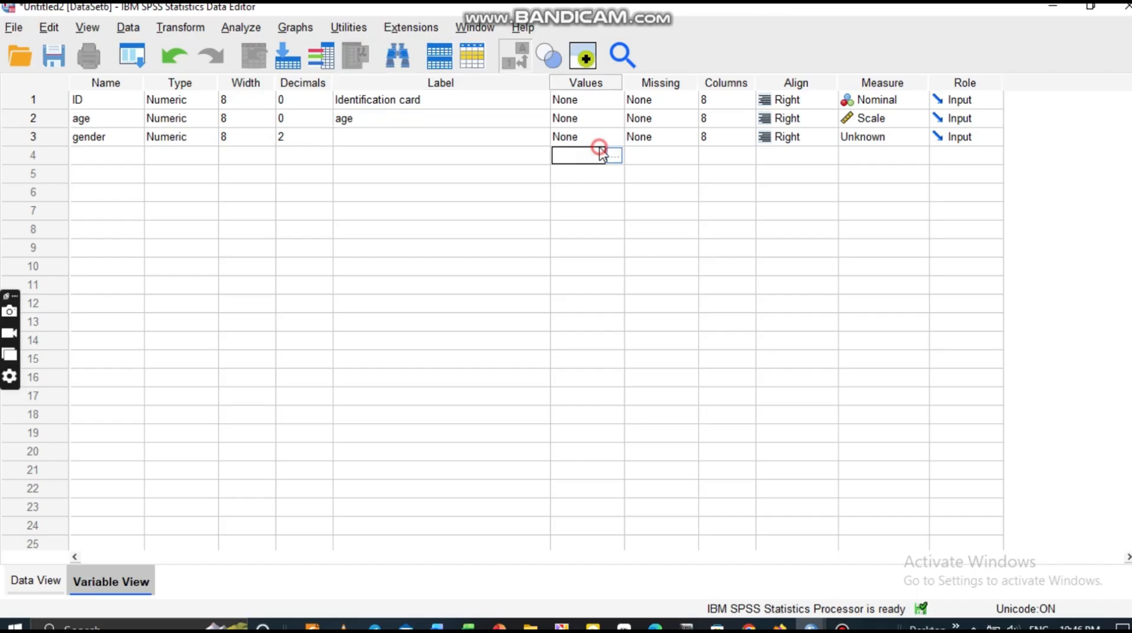
# Give gender the value labels 0 = male and 1 = female.
pyautogui.click(607, 141)
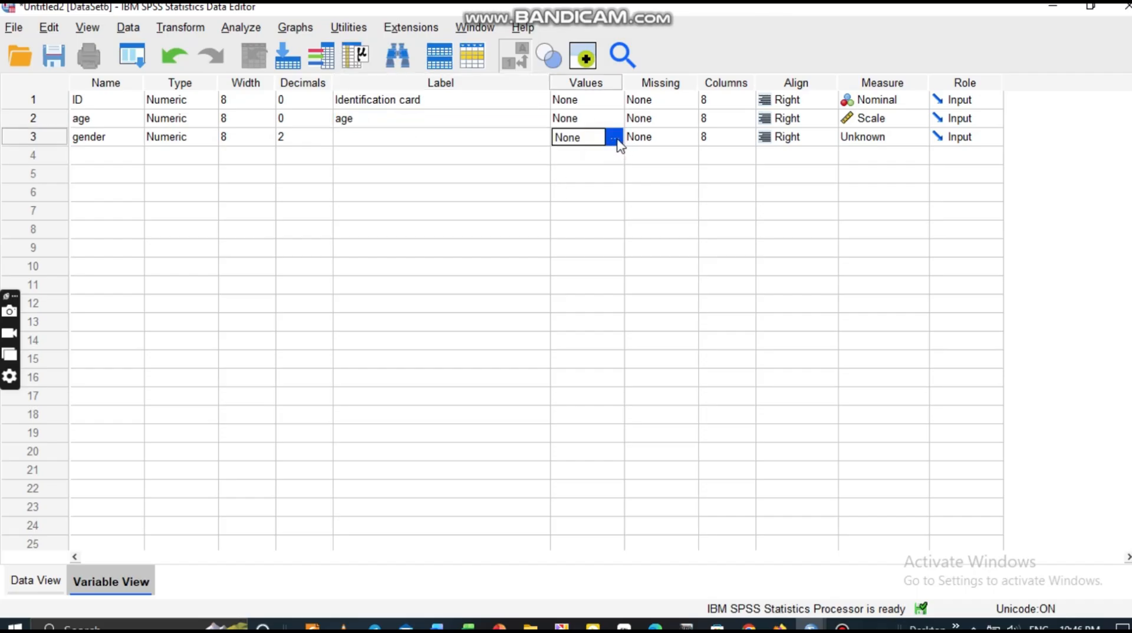
pyautogui.click(614, 138)
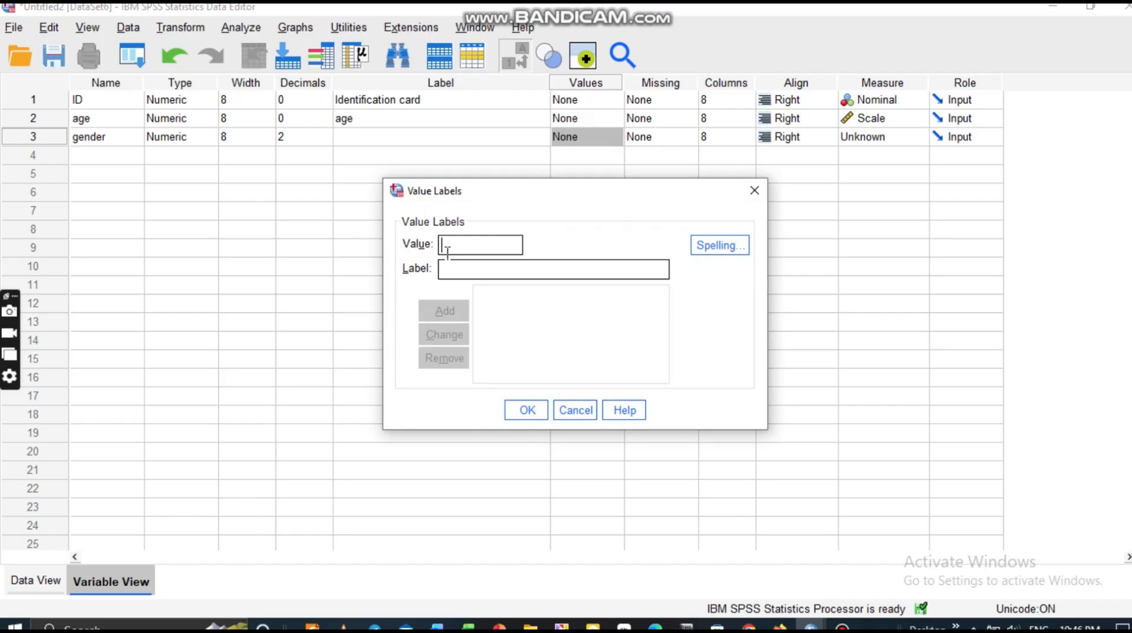
pyautogui.write('0')
pyautogui.click(472, 272)
pyautogui.write('male')
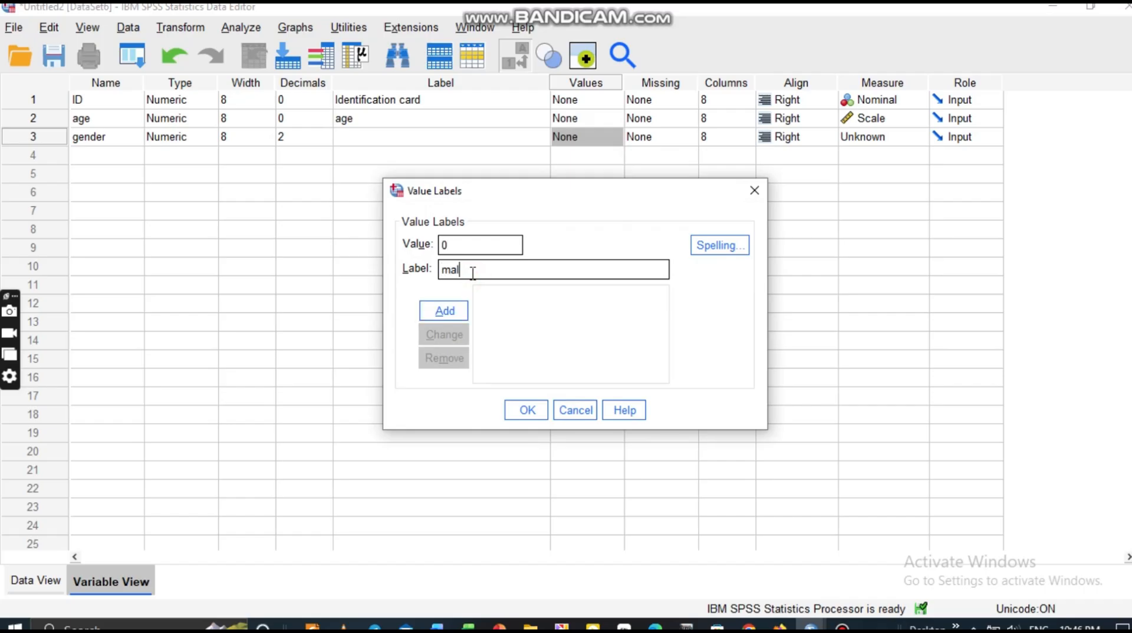
pyautogui.click(443, 313)
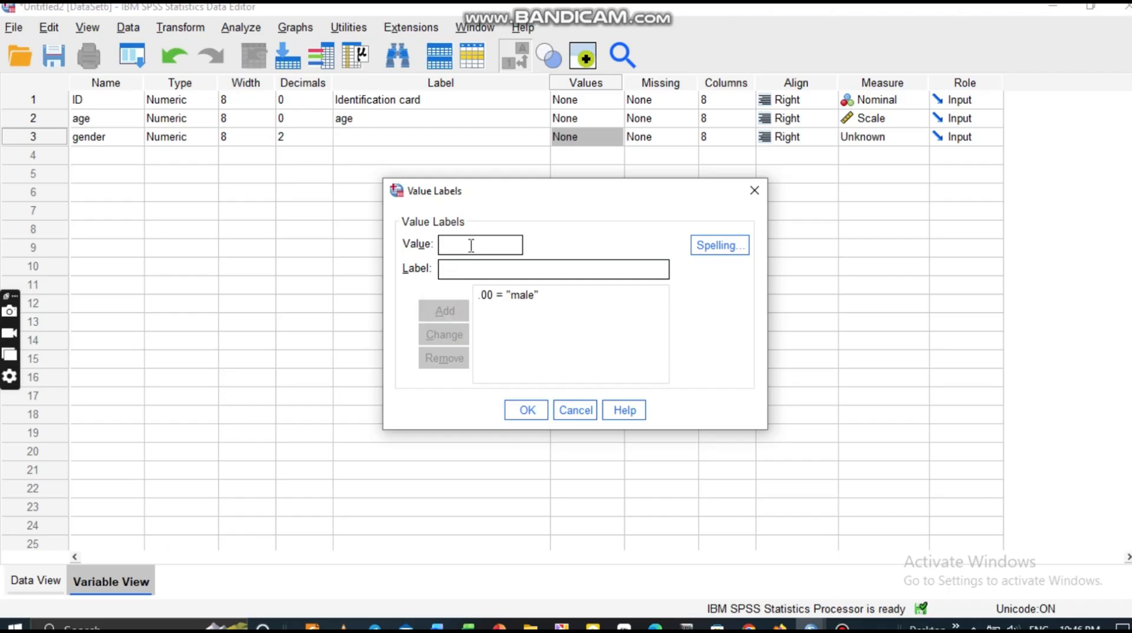
pyautogui.write('1')
pyautogui.click(466, 276)
pyautogui.write('female')
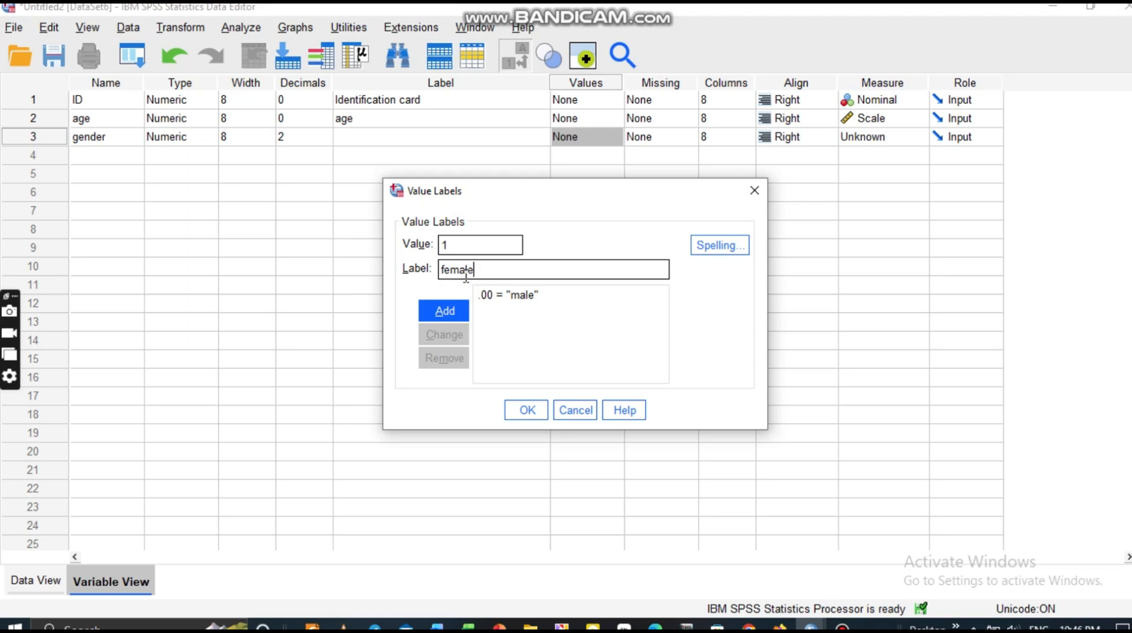
pyautogui.click(451, 312)
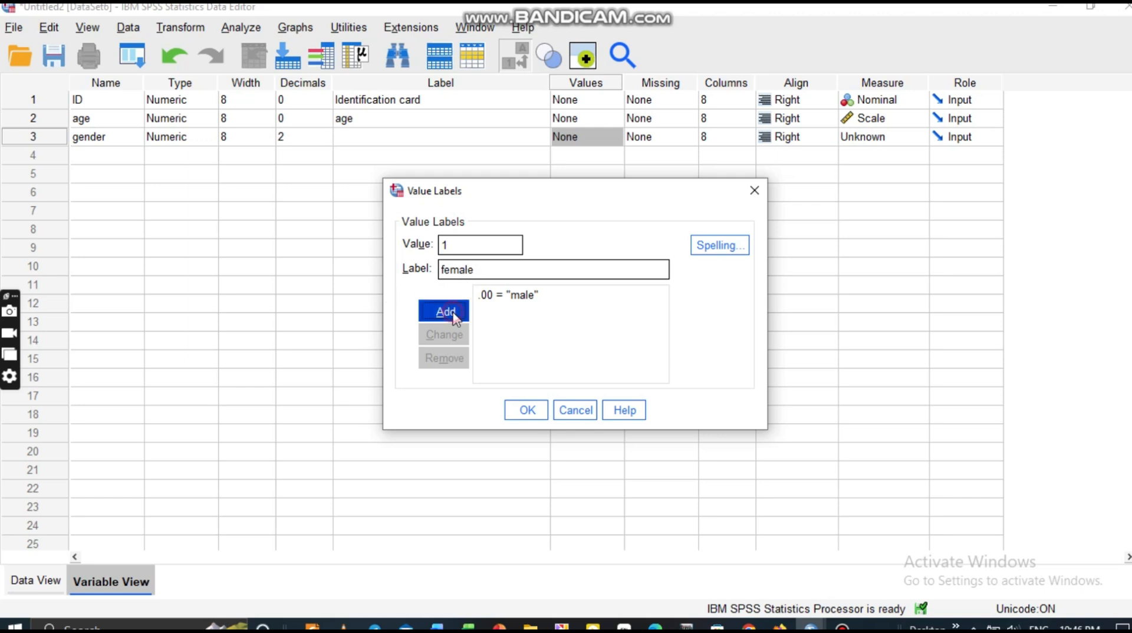
pyautogui.click(527, 410)
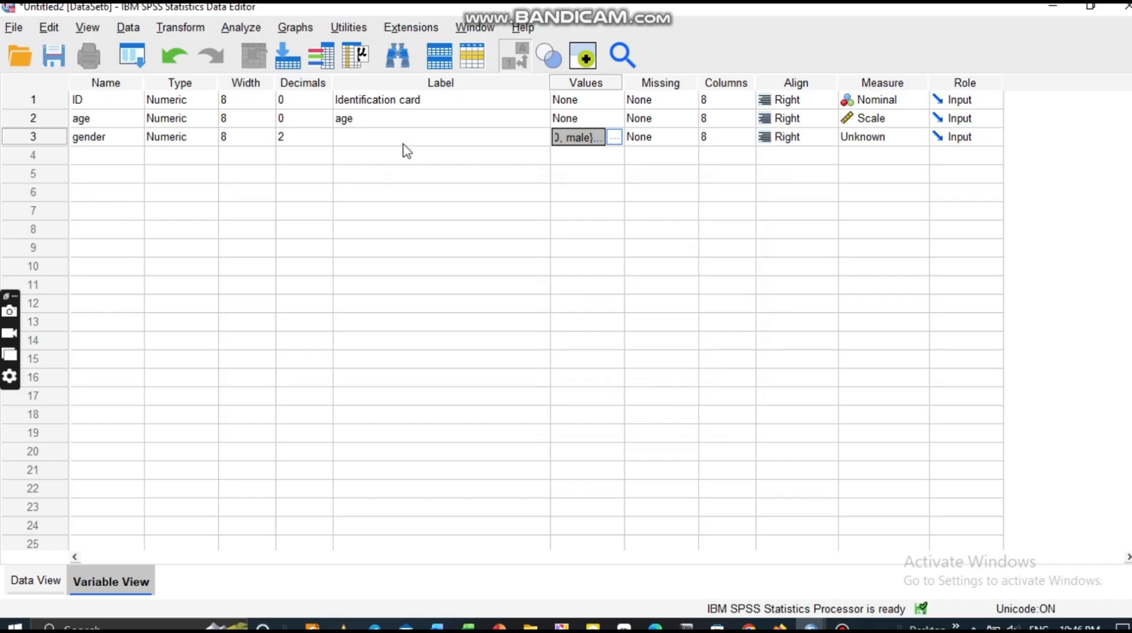
# Set gender's measure to Nominal and switch to Data View.
pyautogui.click(873, 140)
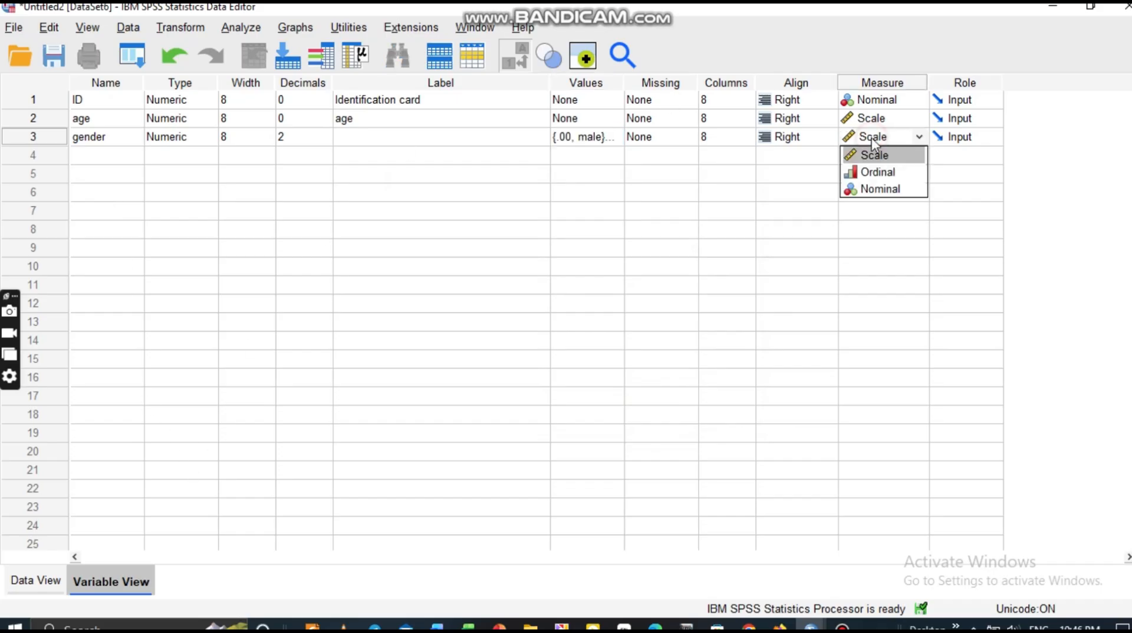
pyautogui.click(882, 190)
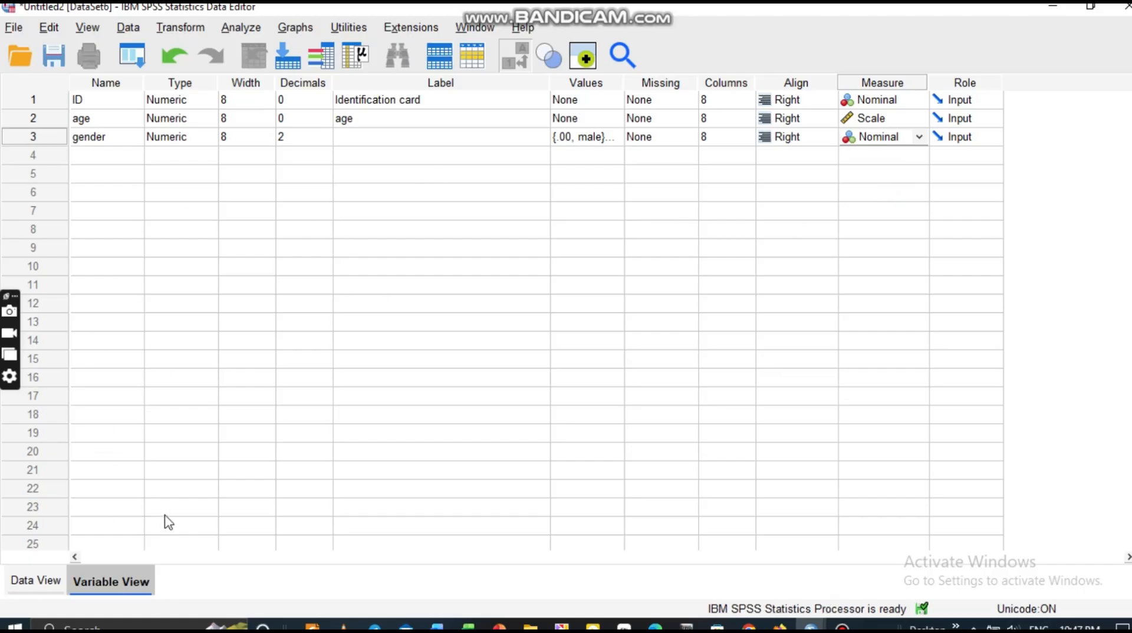
pyautogui.click(26, 585)
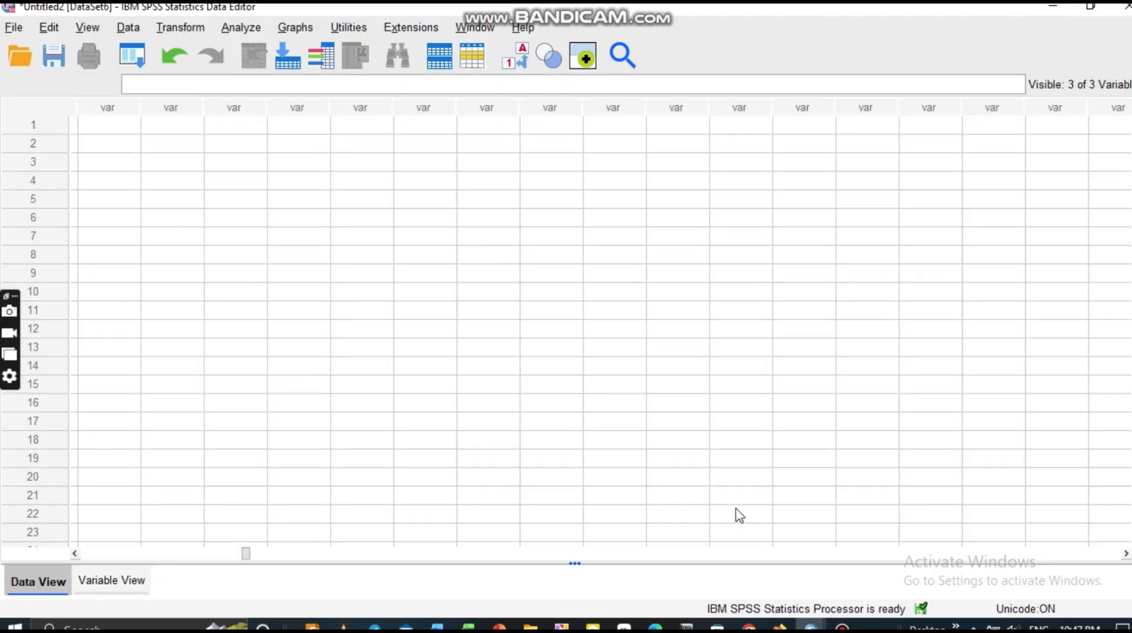
# Enter IDs 1 through 6 down the ID column.
pyautogui.moveTo(246, 554); pyautogui.dragTo(50, 553)
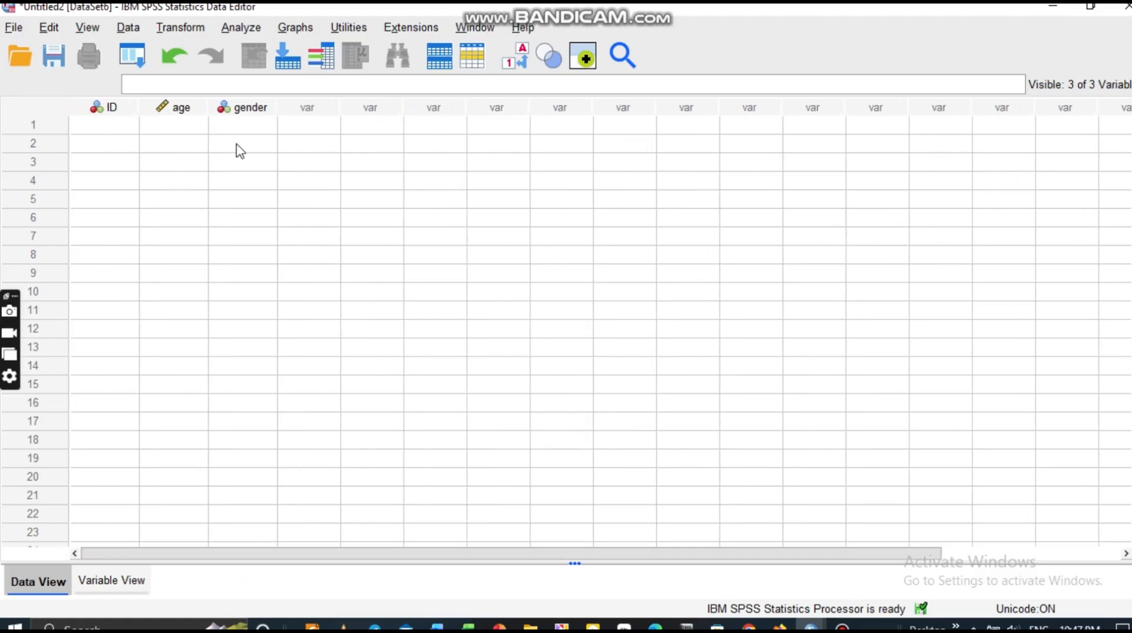
pyautogui.click(89, 125)
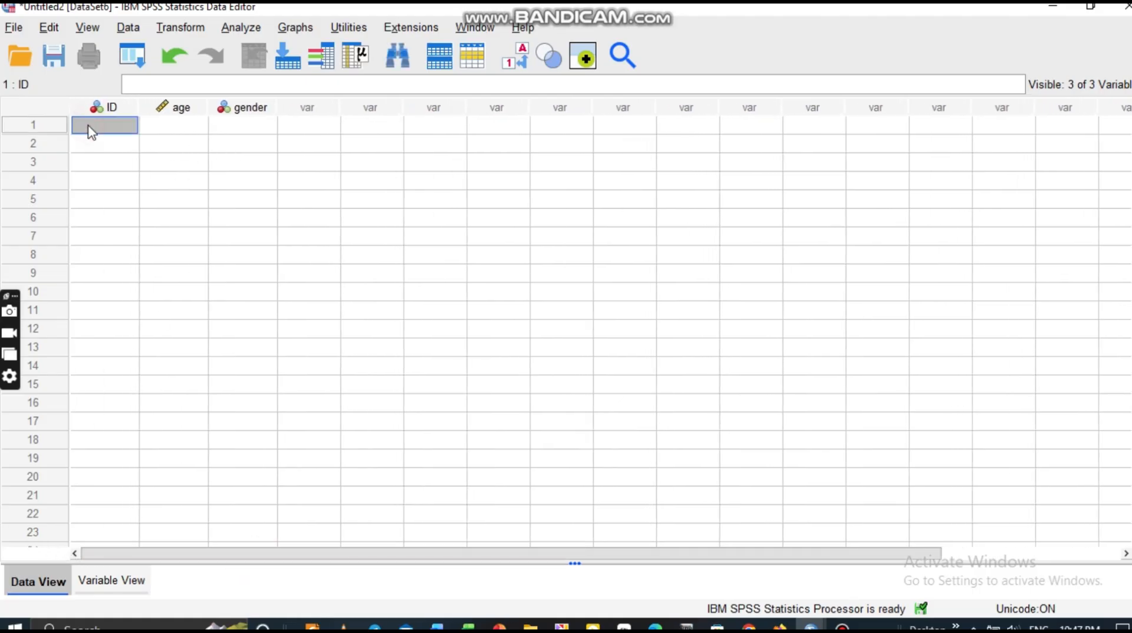
pyautogui.write('1')
pyautogui.click(88, 136)
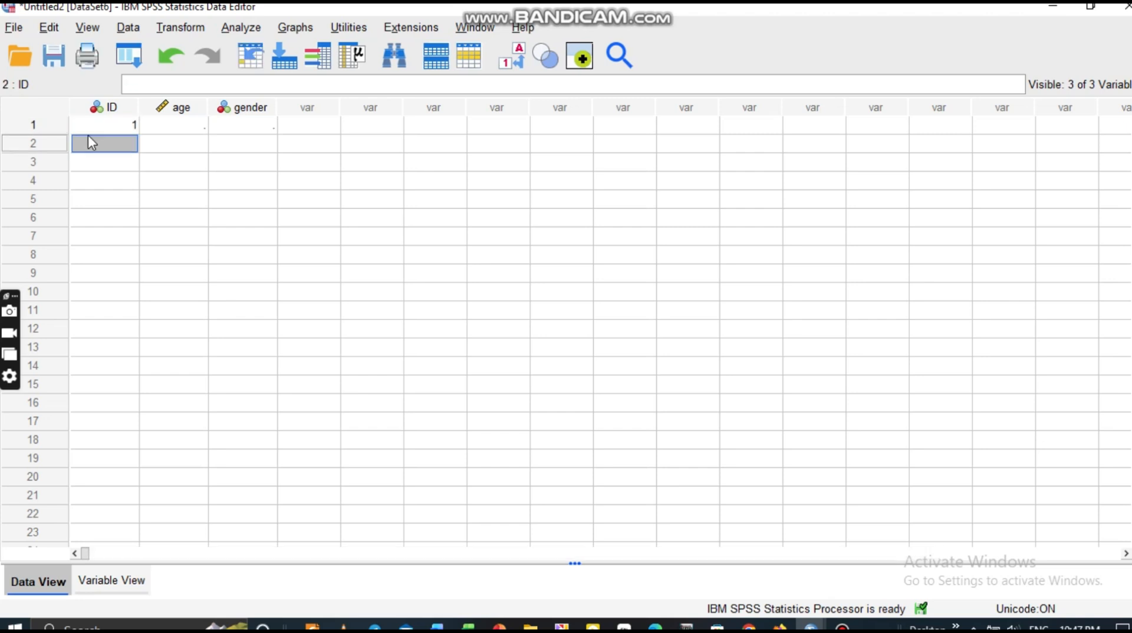
pyautogui.write('2')
pyautogui.press('Return')
pyautogui.write('3')
pyautogui.press('Return')
pyautogui.write('4')
pyautogui.press('Return')
pyautogui.write('5')
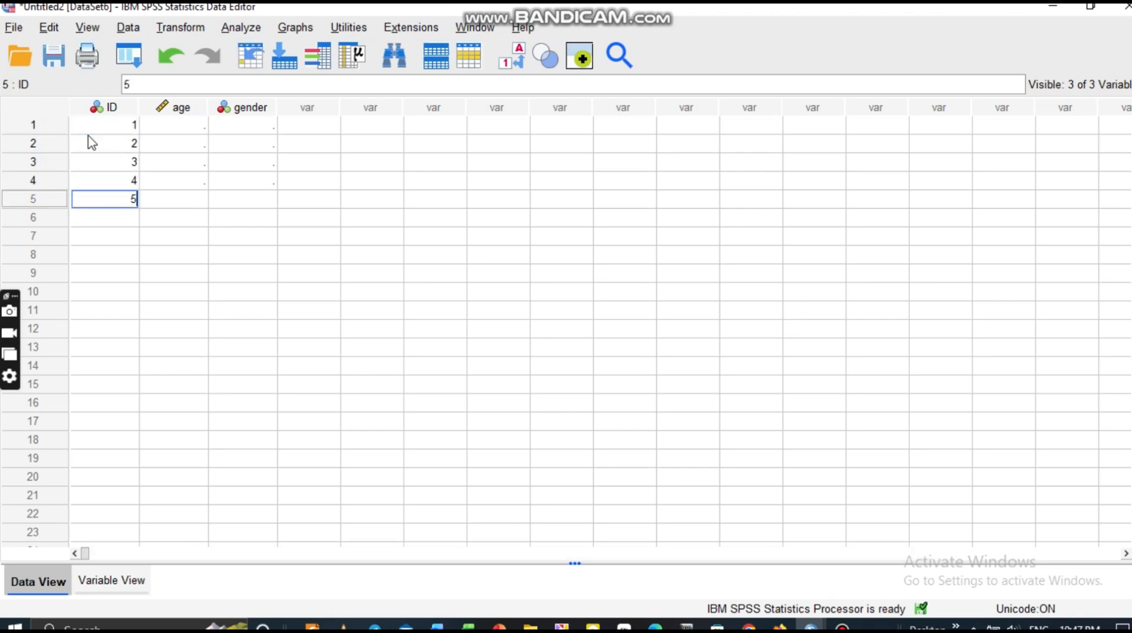
pyautogui.press('Return')
pyautogui.write('6')
pyautogui.press('Return')
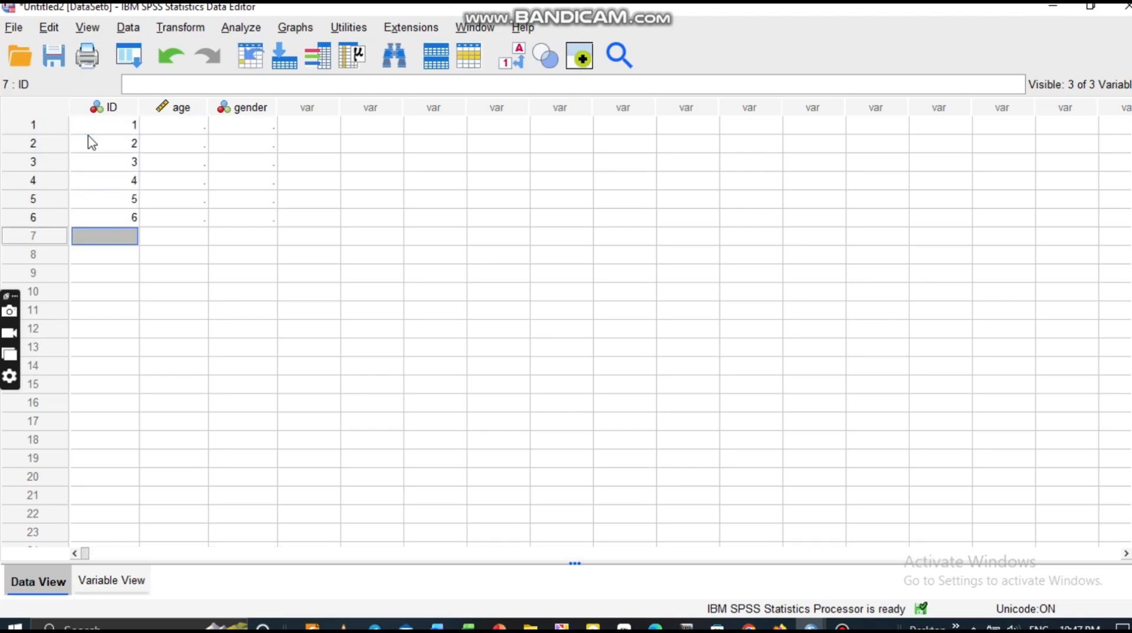
# Enter ages 43, 67, 98, 34 and 18 for cases 1–5.
pyautogui.click(177, 125)
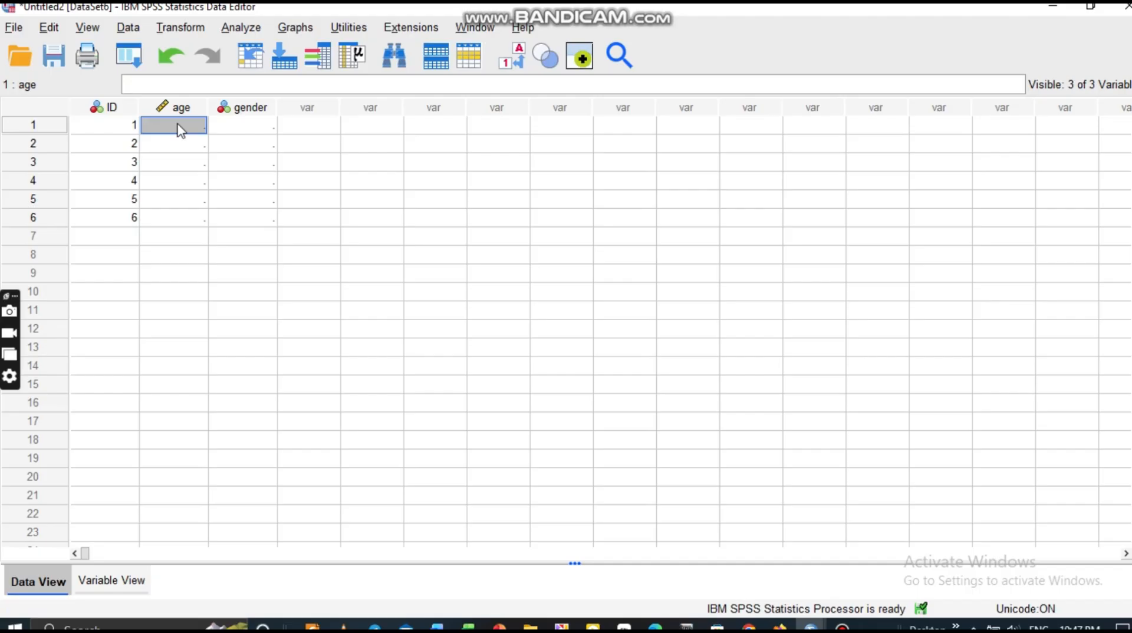
pyautogui.write('43')
pyautogui.click(200, 145)
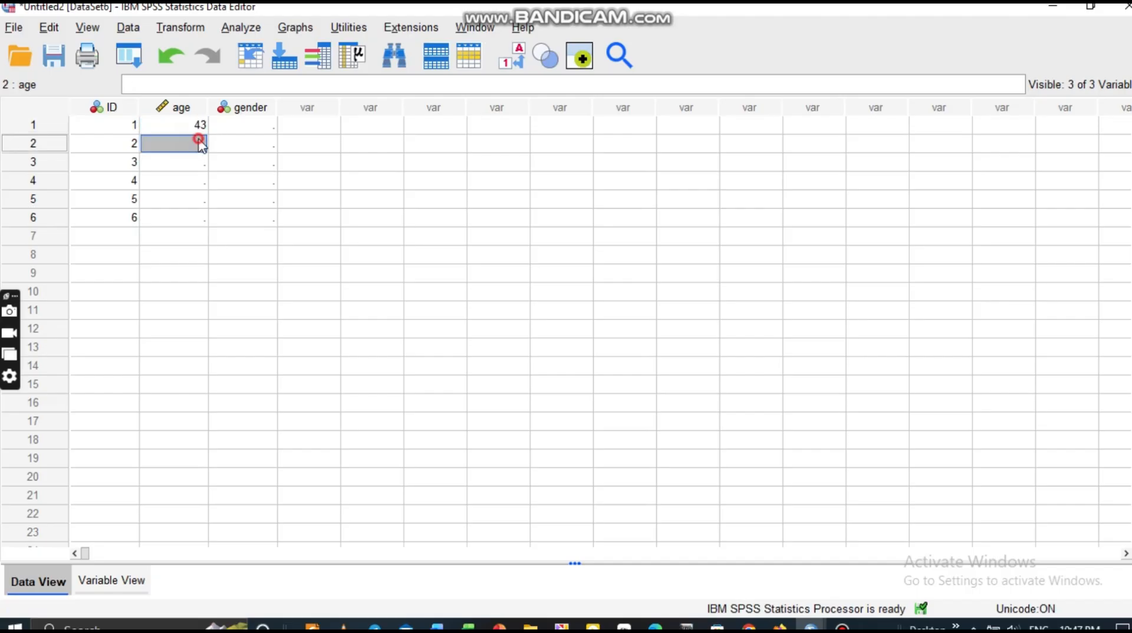
pyautogui.write('67')
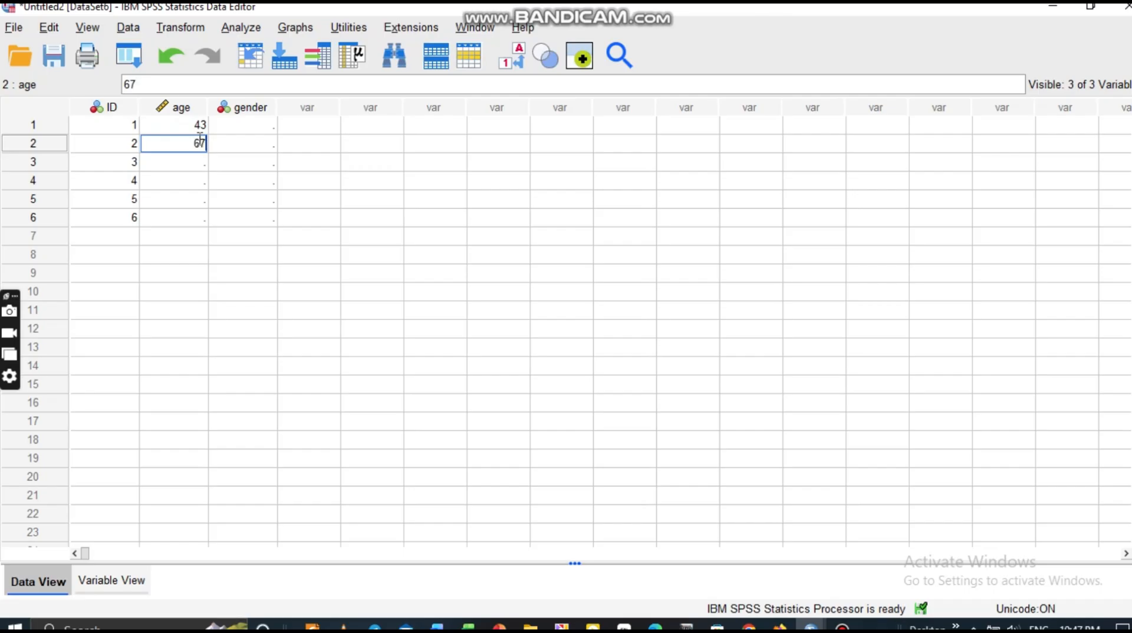
pyautogui.click(199, 164)
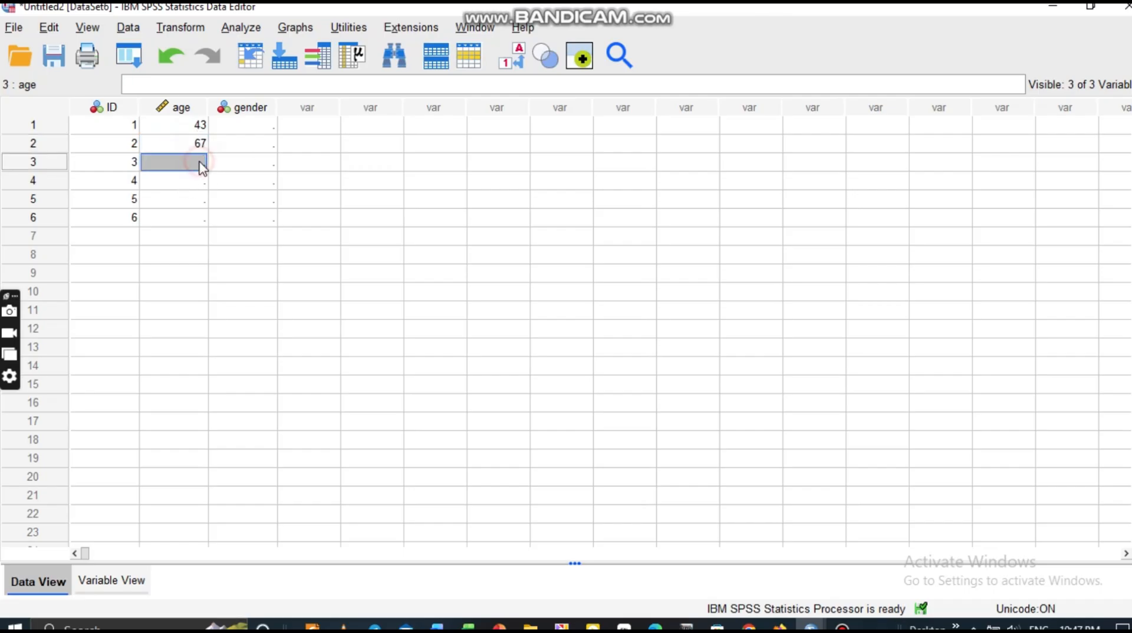
pyautogui.write('98')
pyautogui.click(201, 183)
pyautogui.write('E')
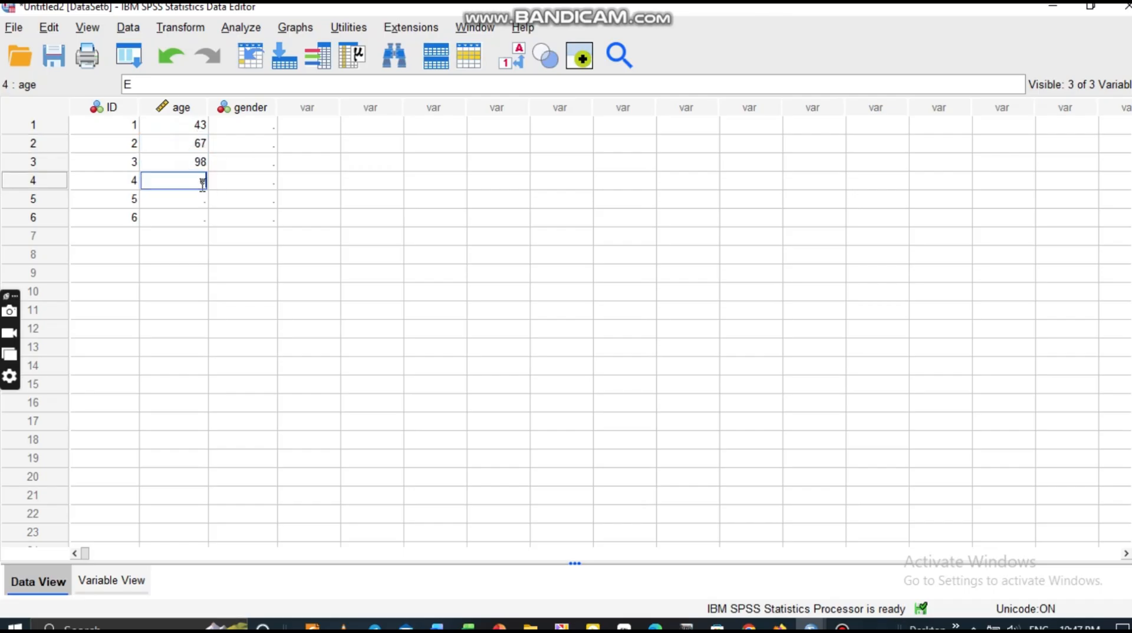
pyautogui.write('r')
pyautogui.press('BackSpace')
pyautogui.press('BackSpace')
pyautogui.write('34')
pyautogui.click(192, 197)
pyautogui.write('18')
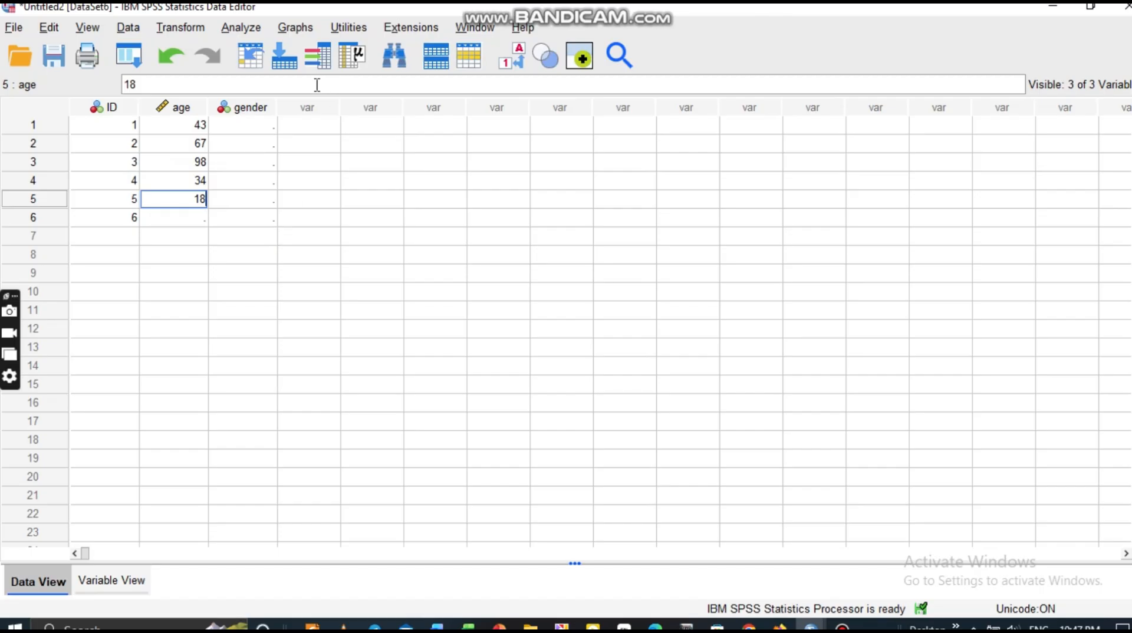
pyautogui.click(263, 131)
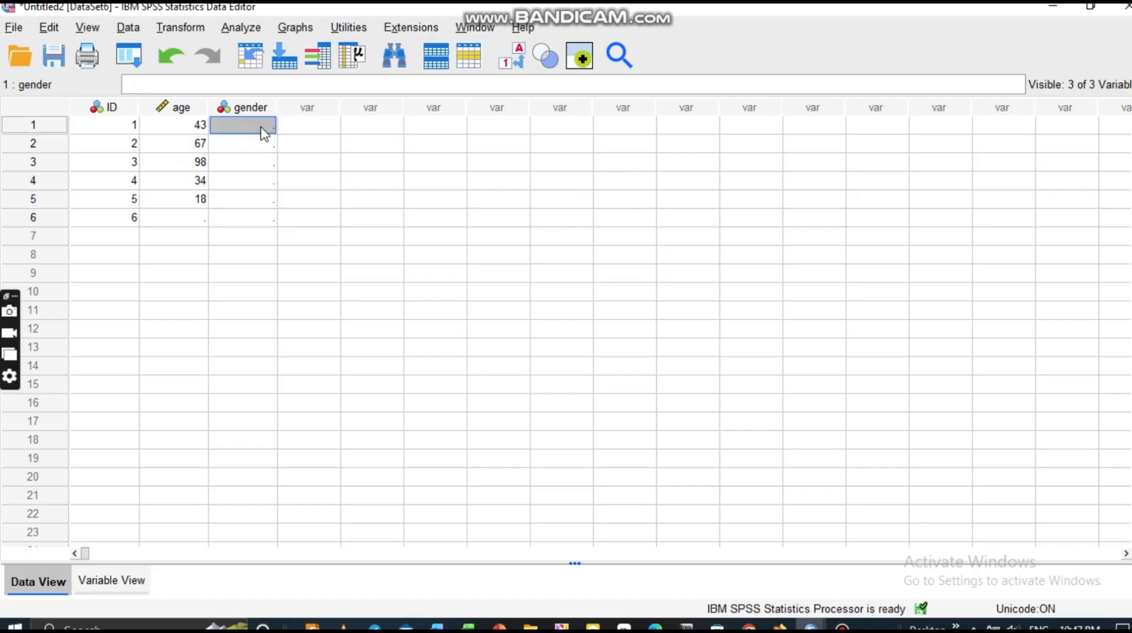
# Set genders for cases 1–3 to male, female and male.
pyautogui.write('male')
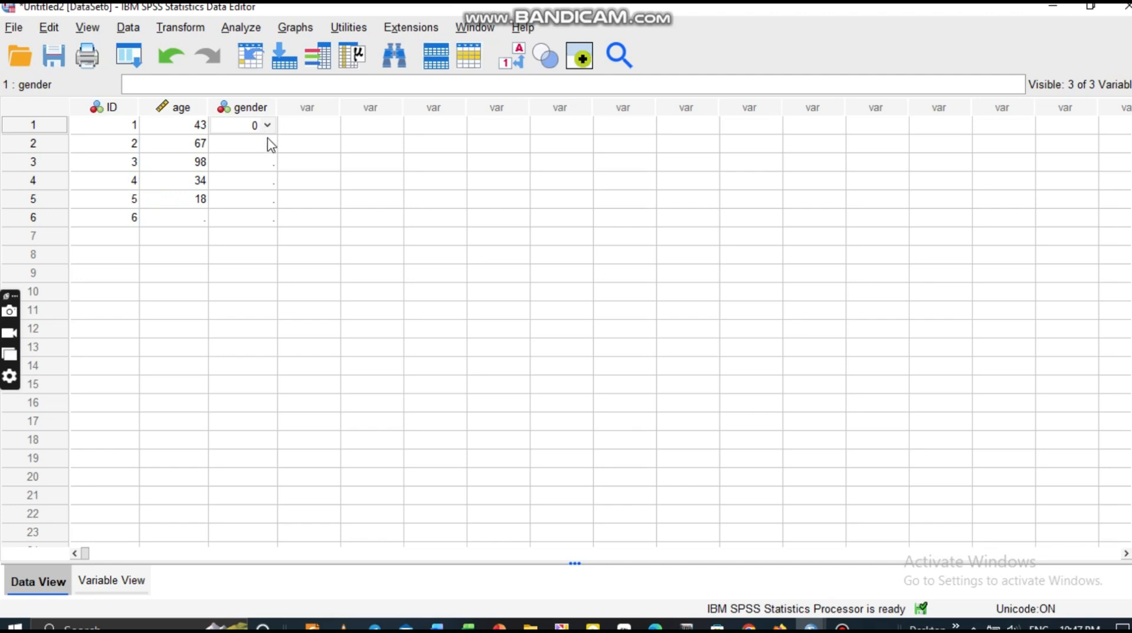
pyautogui.press('Return')
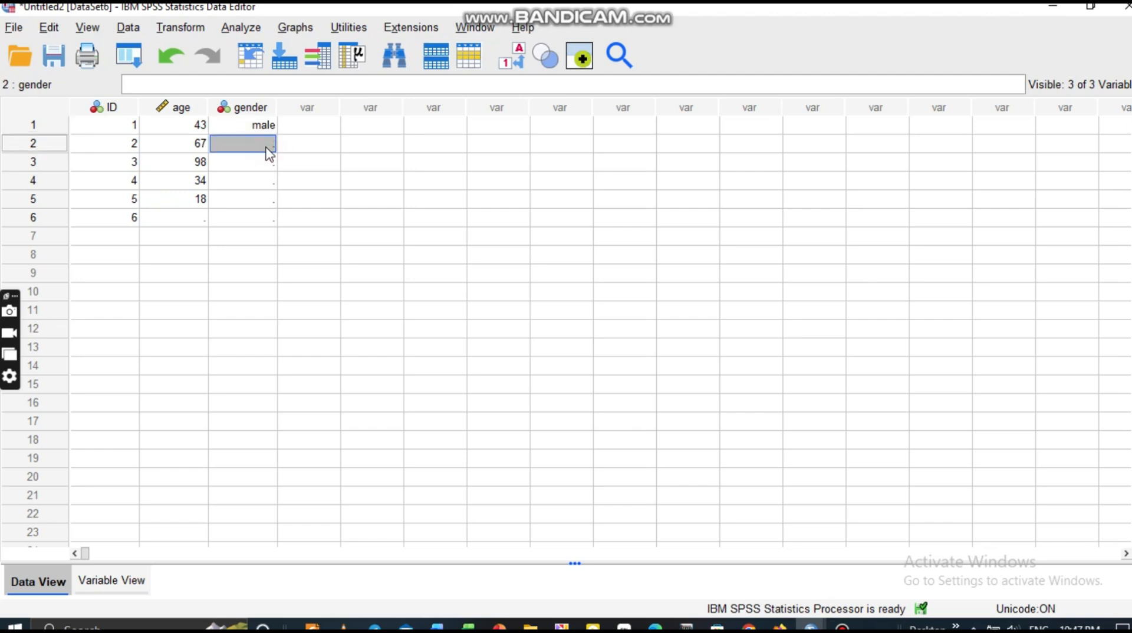
pyautogui.write('female')
pyautogui.press('Return')
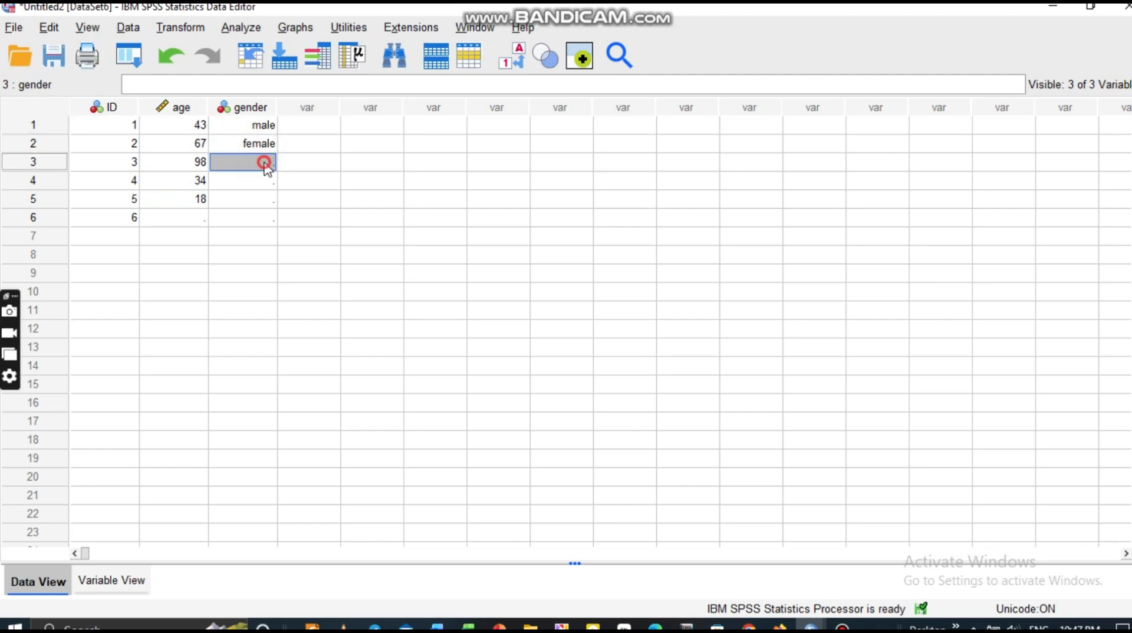
pyautogui.doubleClick(265, 166)
pyautogui.click(267, 164)
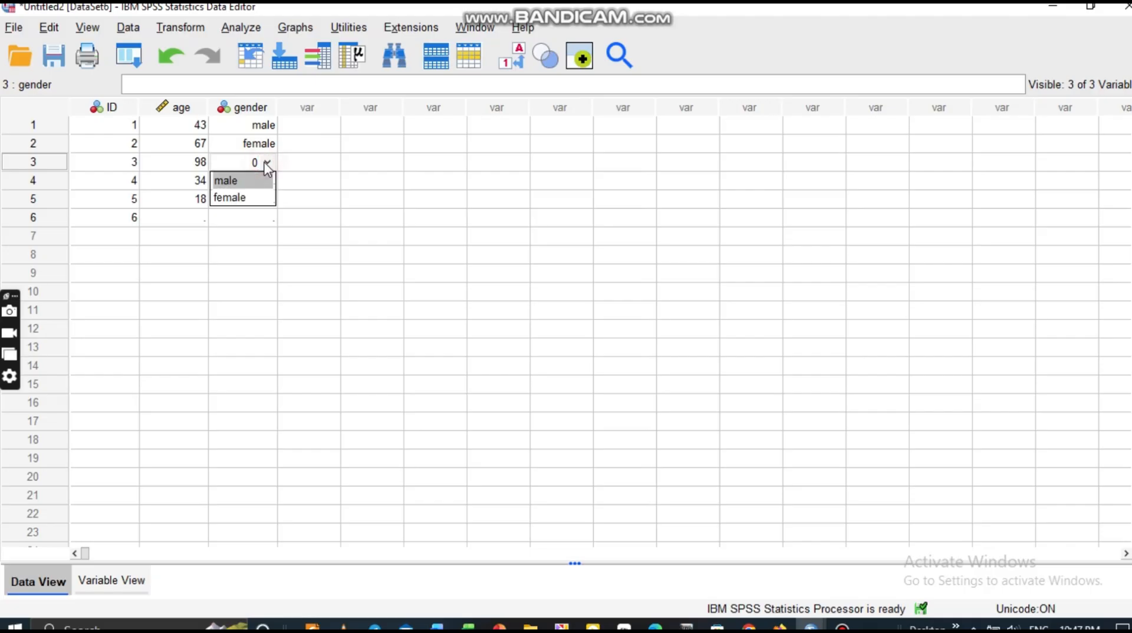
pyautogui.click(245, 218)
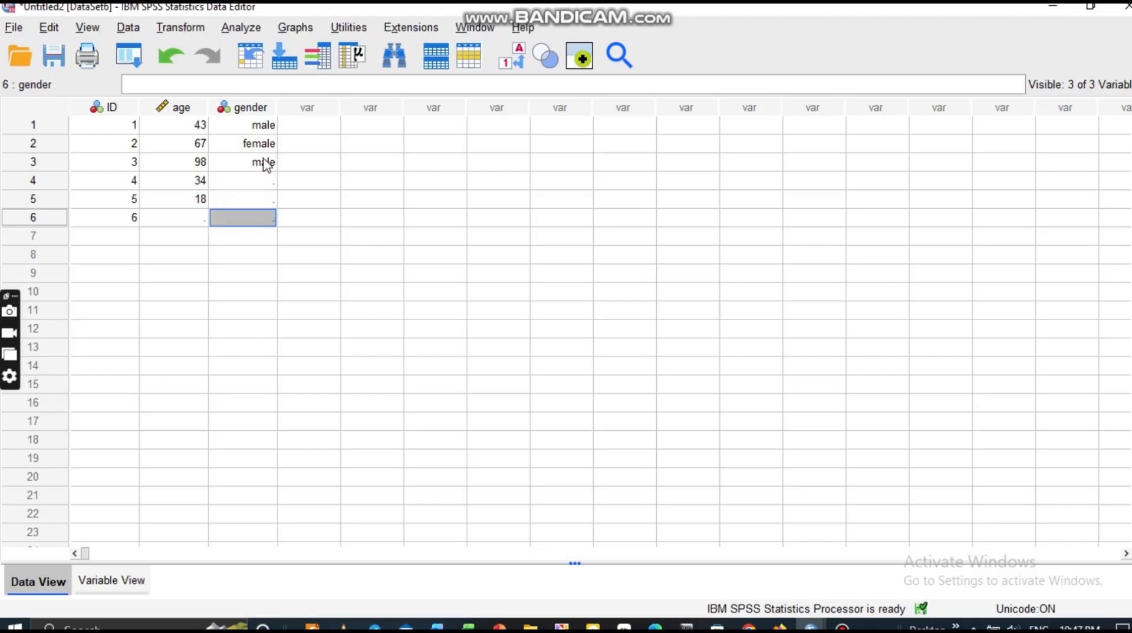
# Set cases 4 and 5 to female (code 1), correcting the mistyped values 7 and 2.
pyautogui.click(258, 181)
pyautogui.click(260, 180)
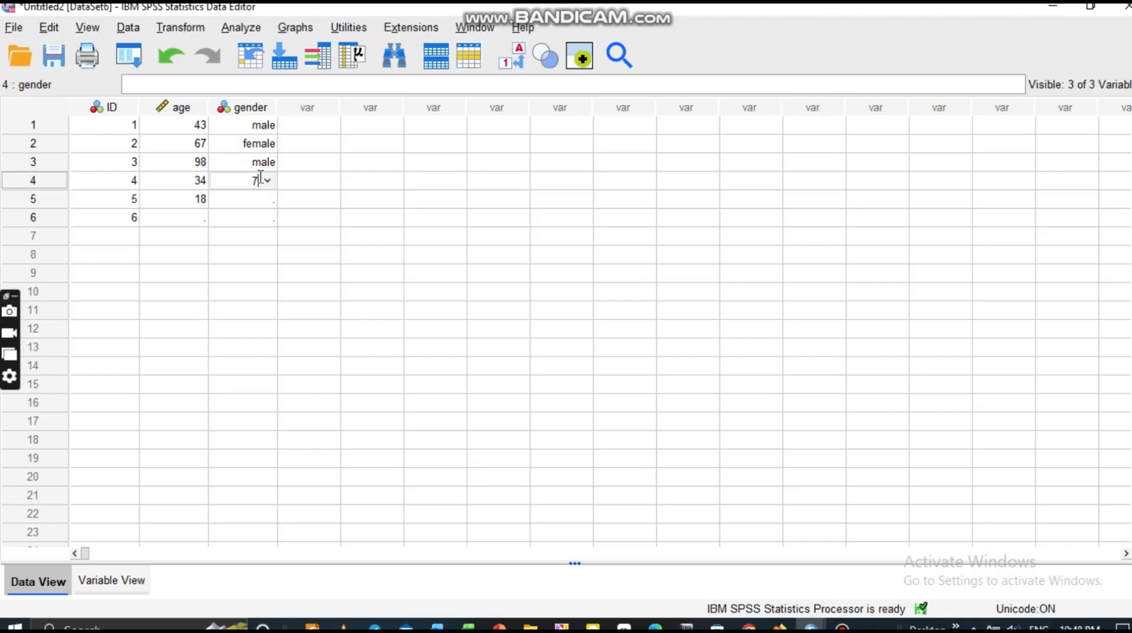
pyautogui.write('7')
pyautogui.click(263, 201)
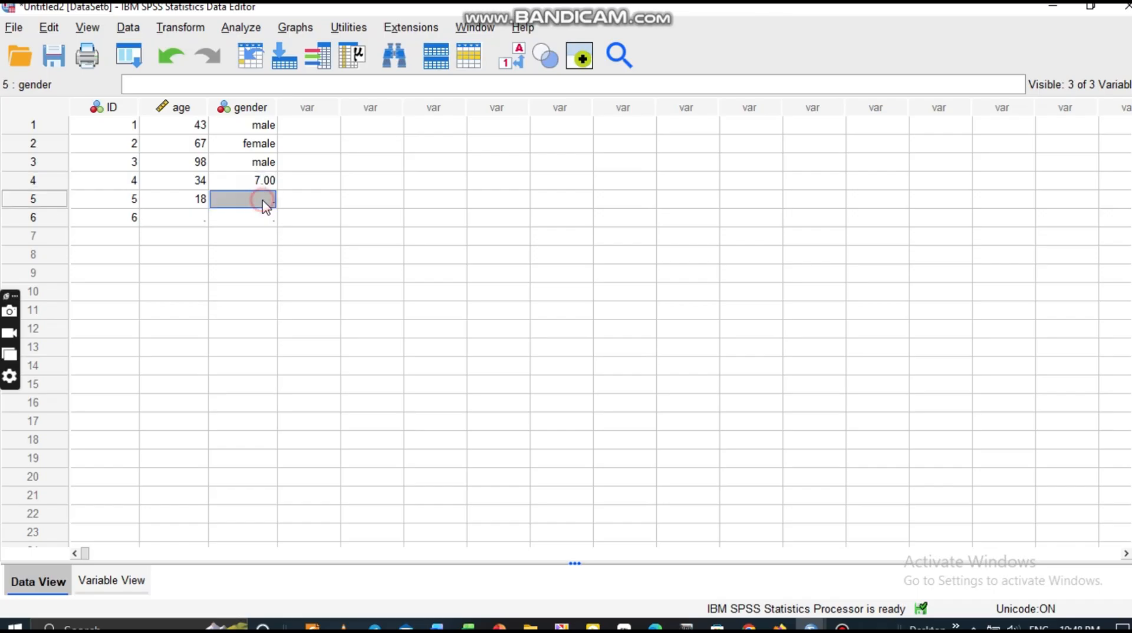
pyautogui.write('8')
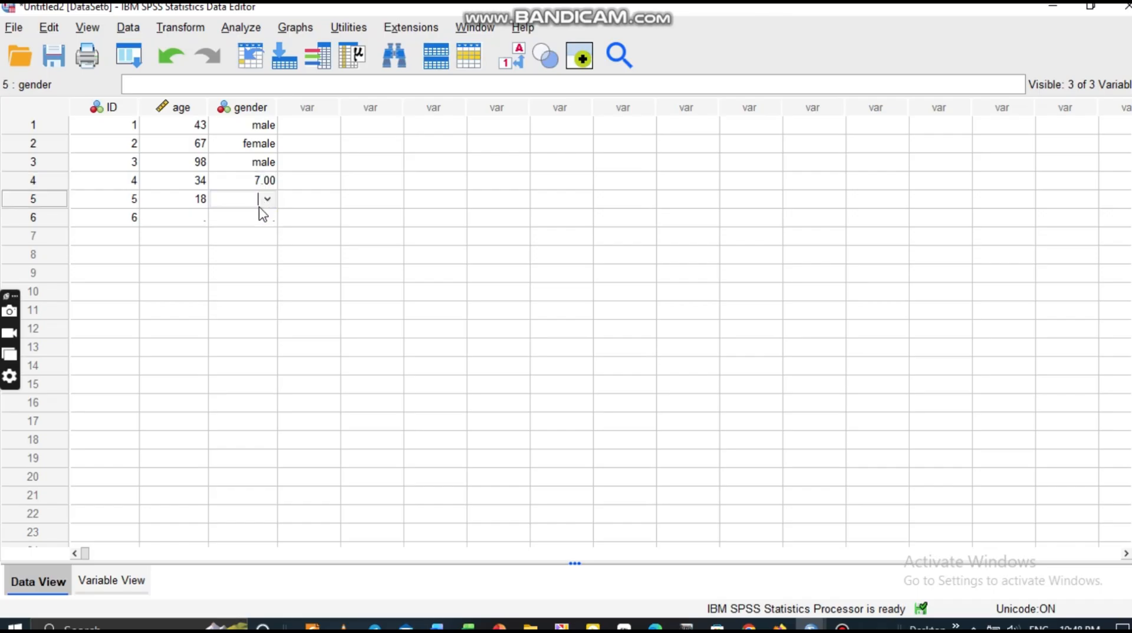
pyautogui.click(260, 184)
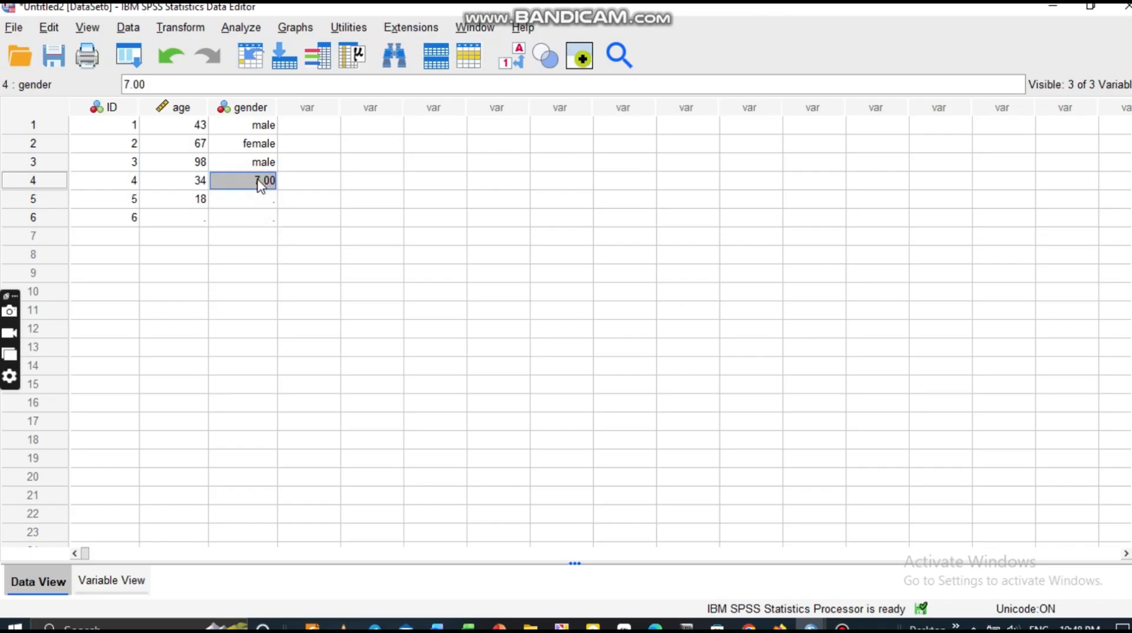
pyautogui.doubleClick(259, 180)
pyautogui.write('1')
pyautogui.click(260, 202)
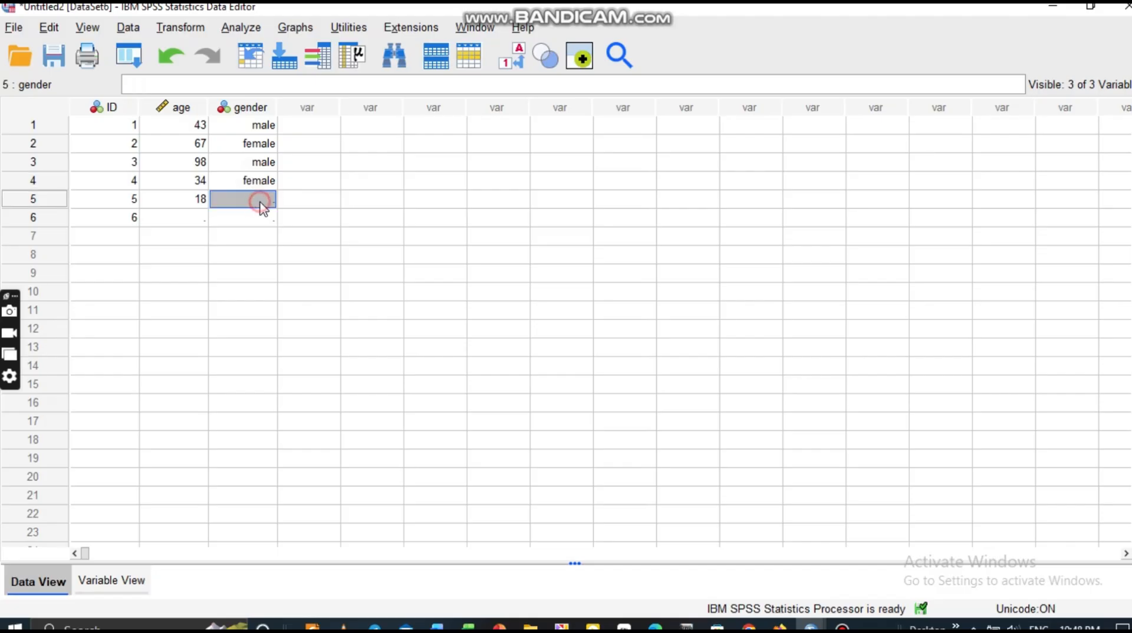
pyautogui.write('2')
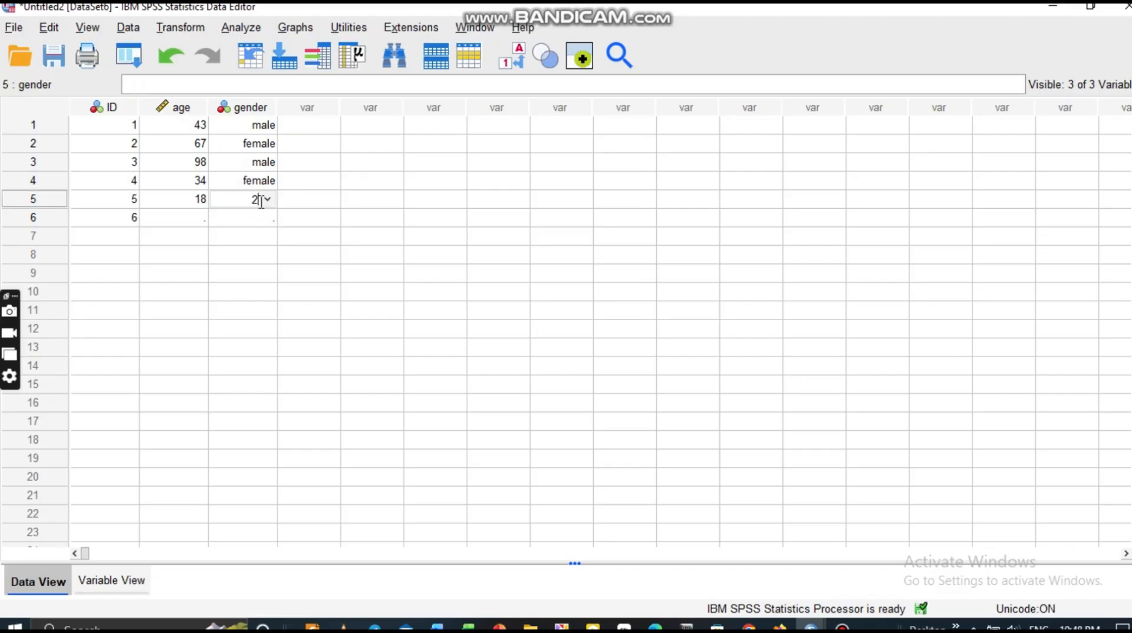
pyautogui.click(260, 221)
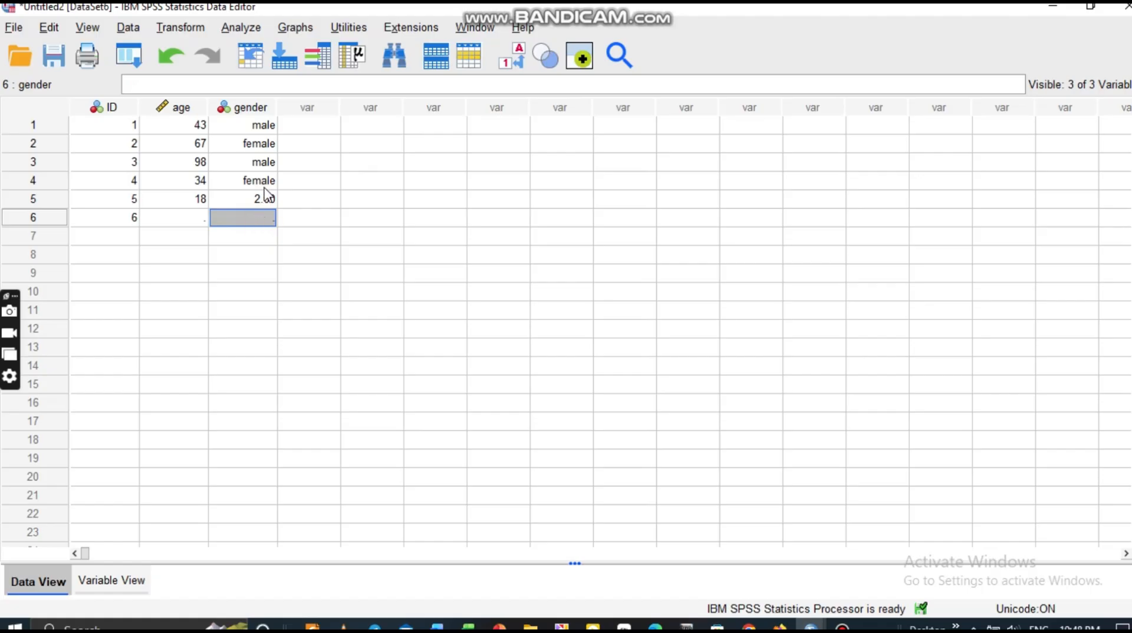
pyautogui.click(263, 200)
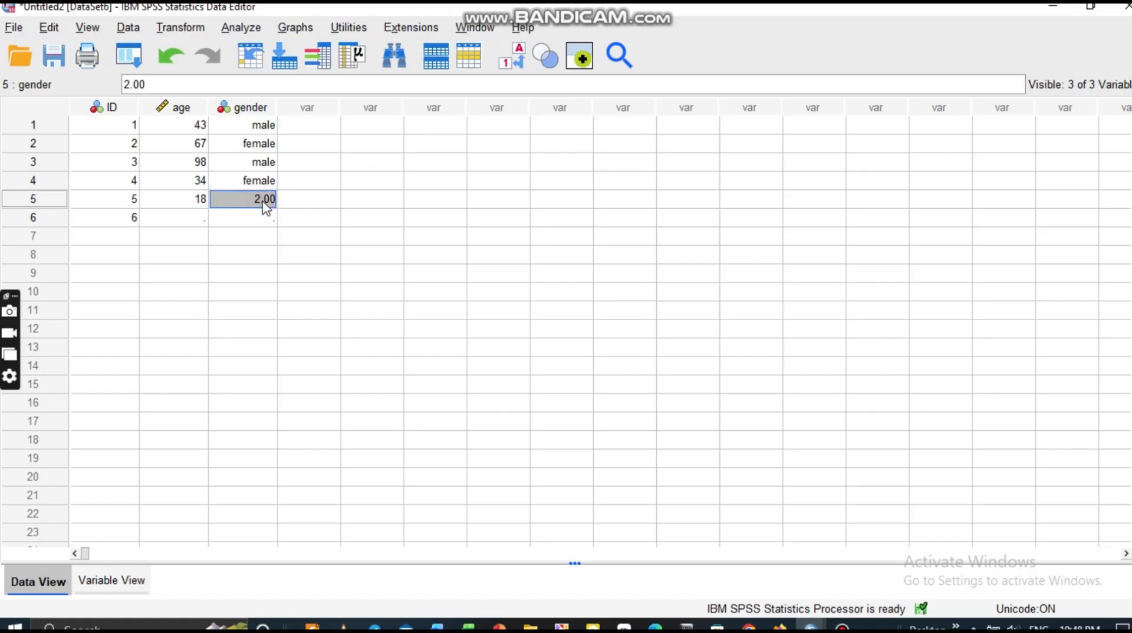
pyautogui.write('1')
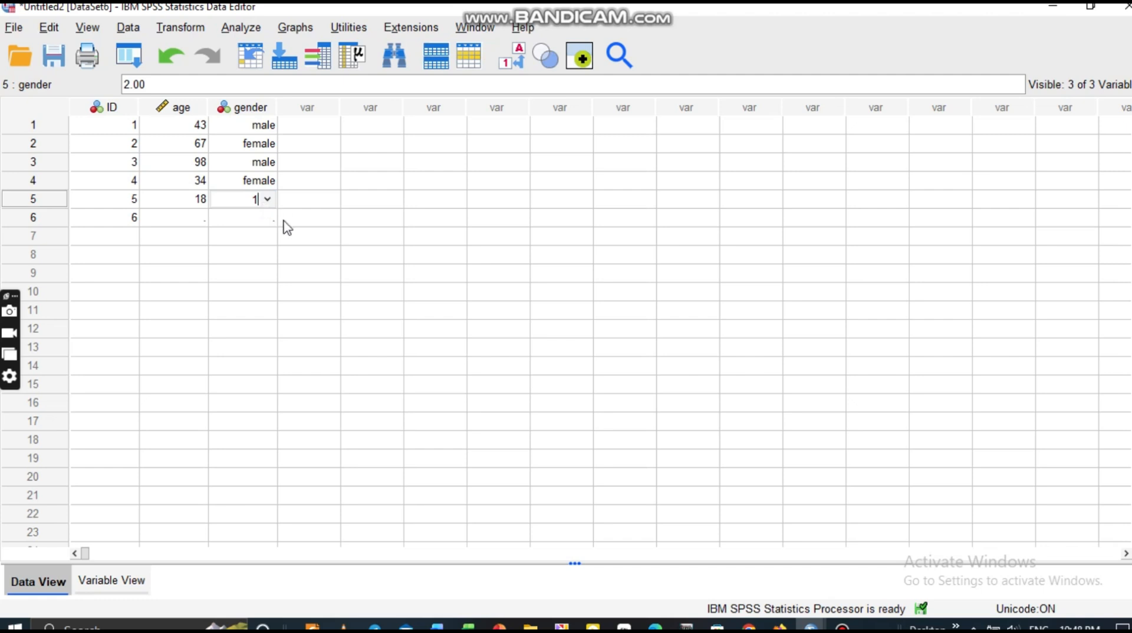
pyautogui.click(263, 226)
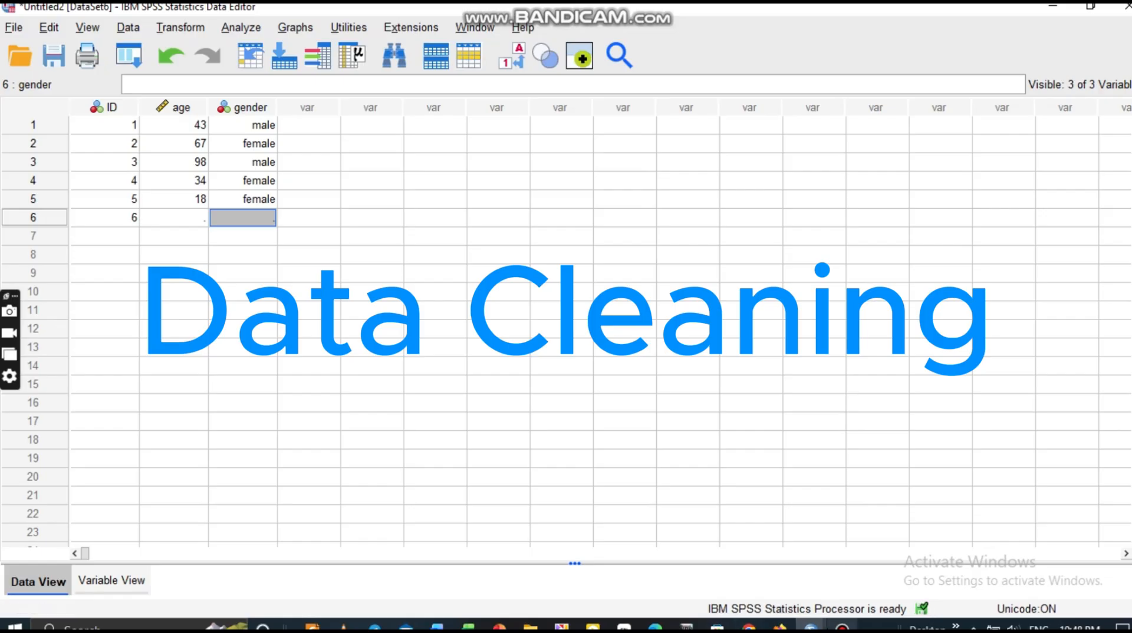
# Switch to the Demographic.sav dataset and scroll through its columns and rows.
pyautogui.moveTo(812, 627)
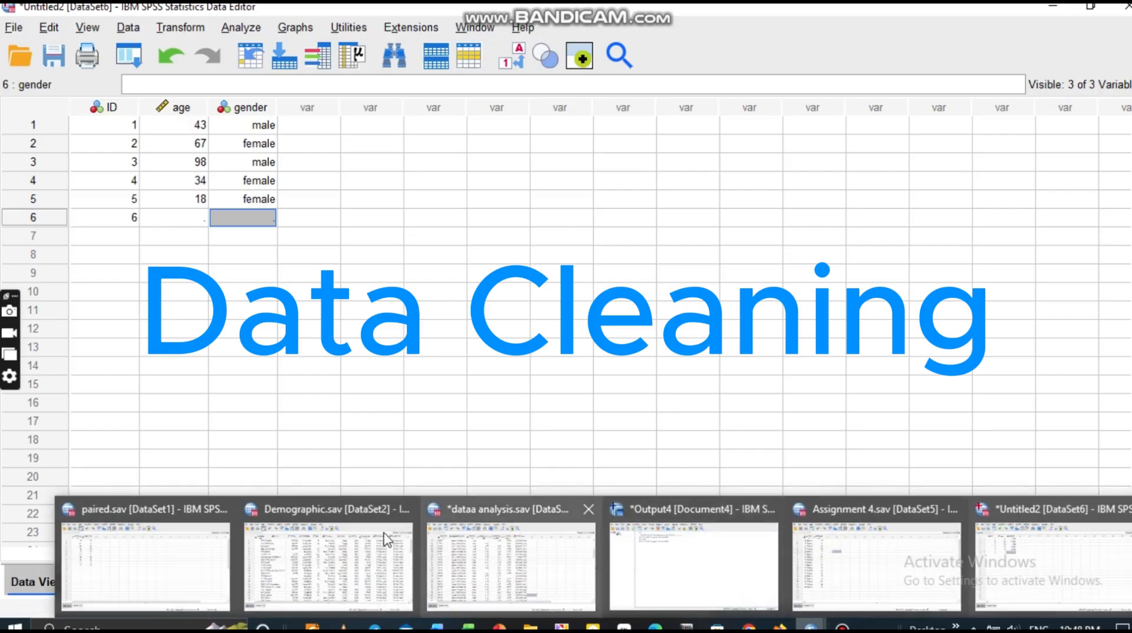
pyautogui.click(328, 558)
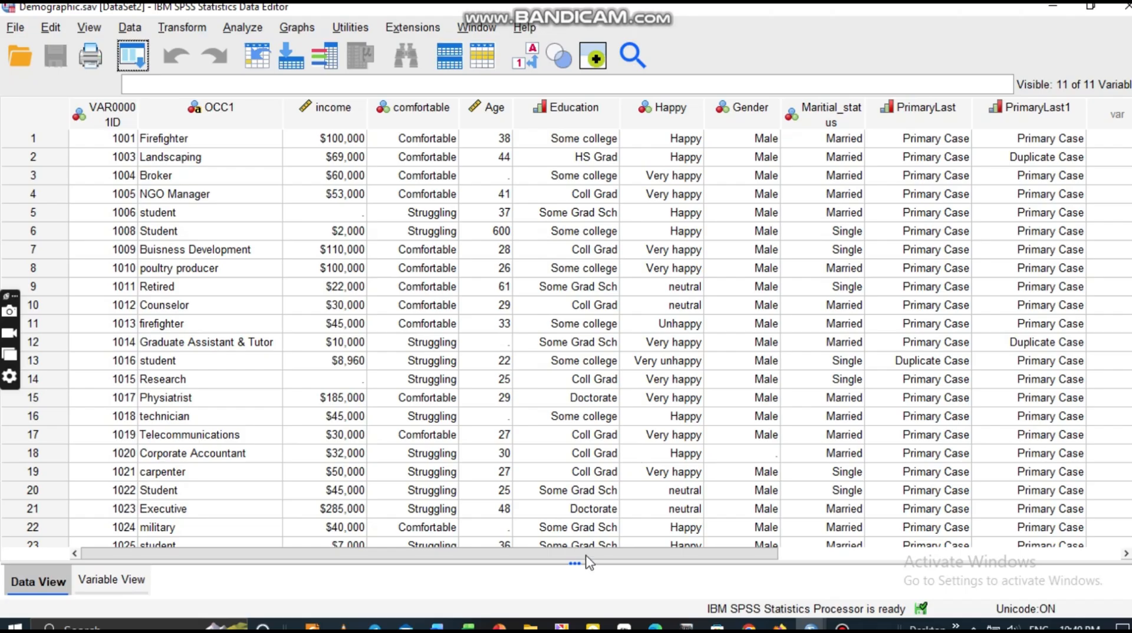
pyautogui.hscroll(3, 614, 540)
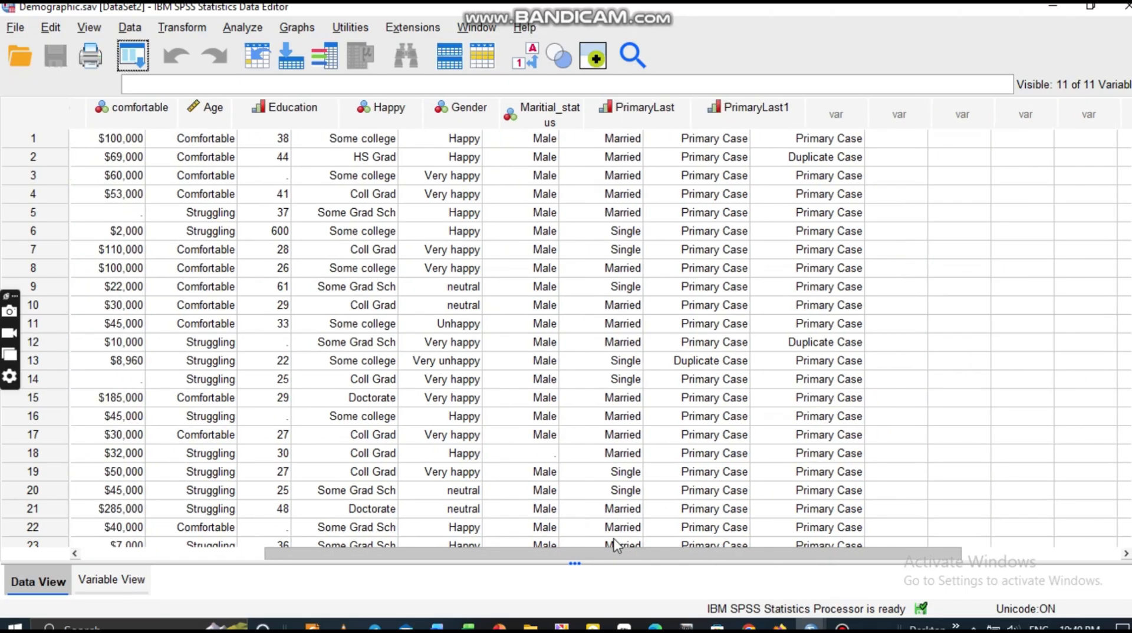
pyautogui.hscroll(-3, 614, 540)
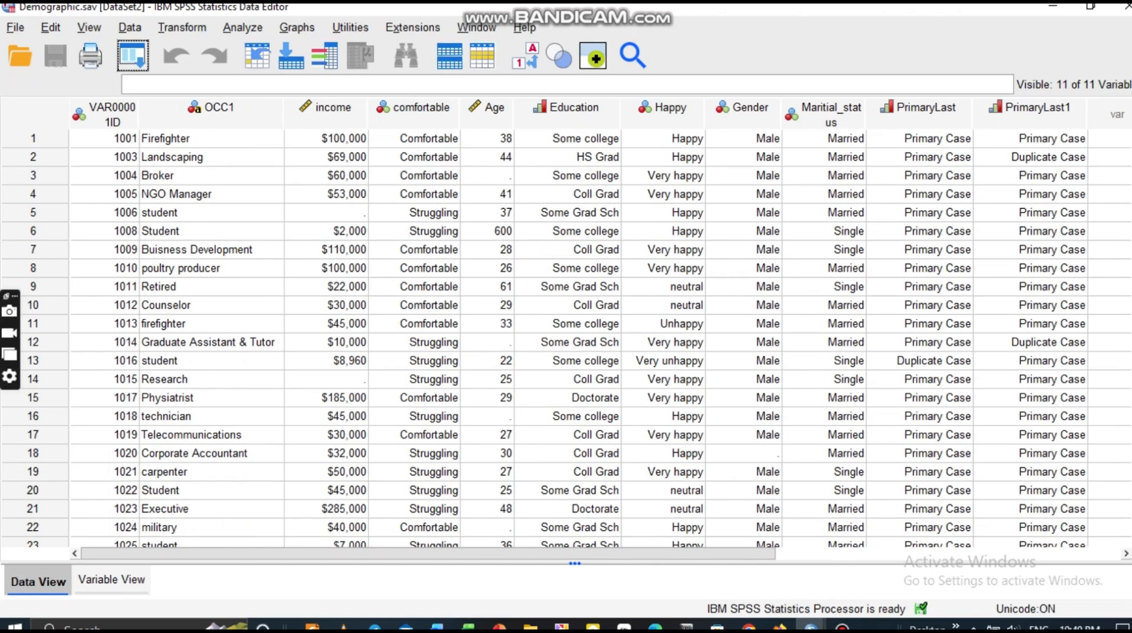
pyautogui.scroll(-20, 1118, 121)
pyautogui.scroll(20, 1118, 120)
# Run Frequencies on all Demographic.sav variables except VAR00001ID.
pyautogui.click(227, 28)
pyautogui.moveTo(285, 94)
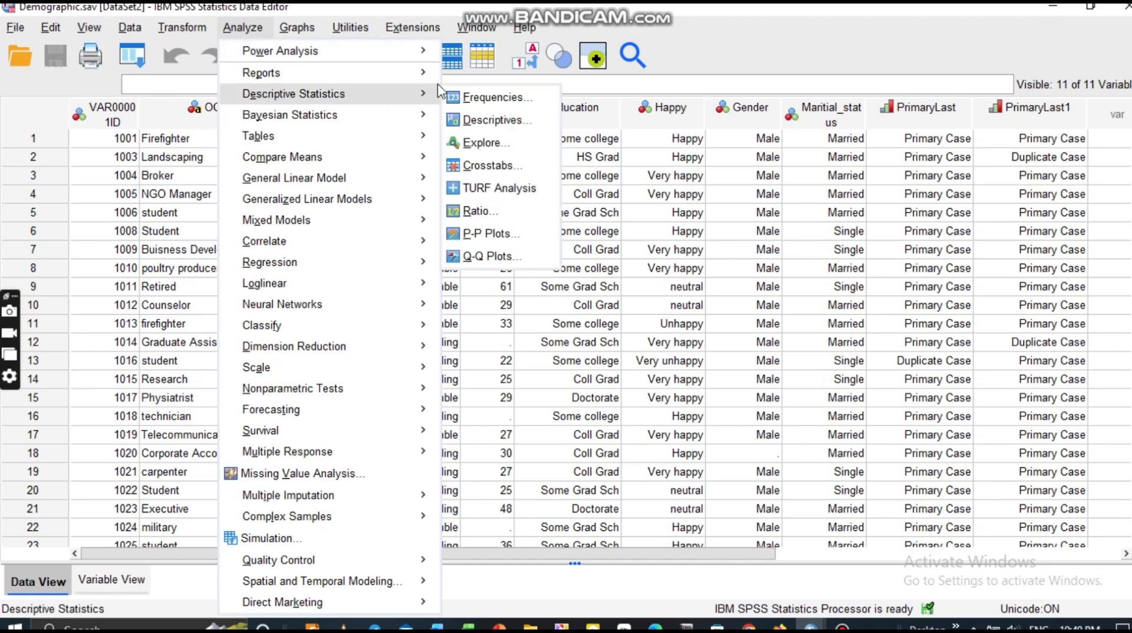
pyautogui.click(480, 98)
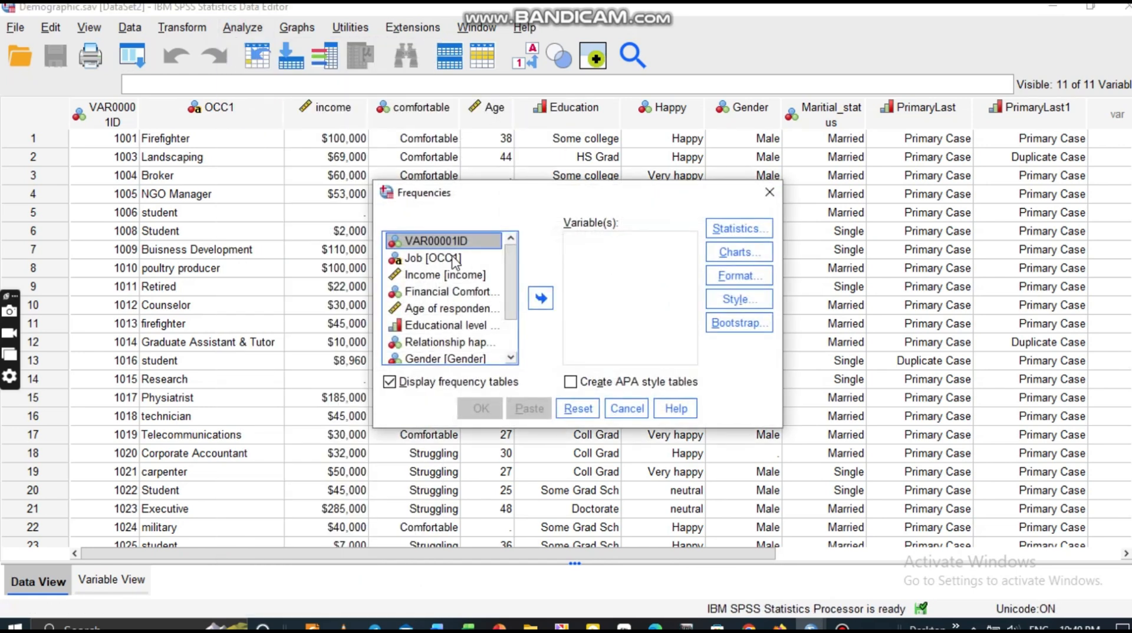
pyautogui.click(455, 297)
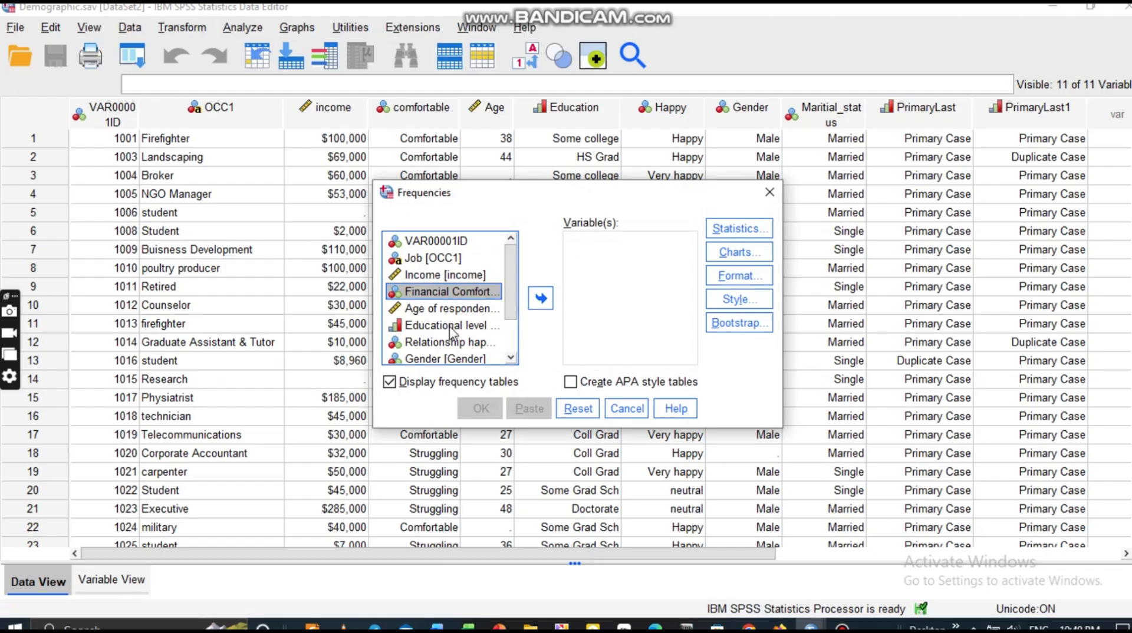
pyautogui.hotkey('ctrl', 'a')
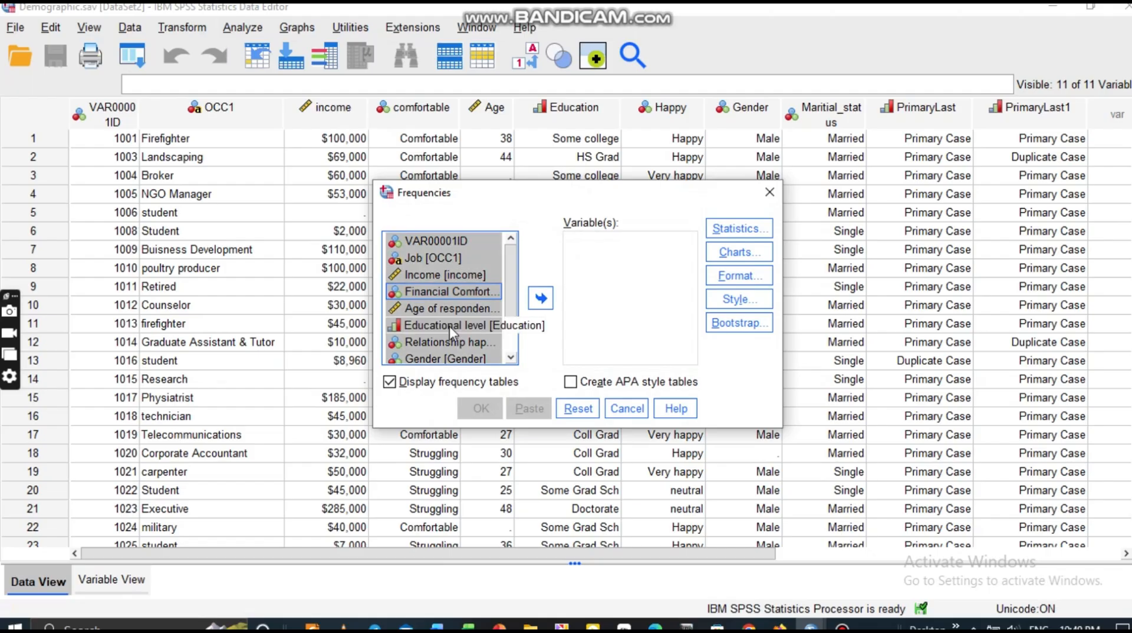
pyautogui.keyDown('ctrl'); pyautogui.click(459, 242); pyautogui.keyUp('ctrl')
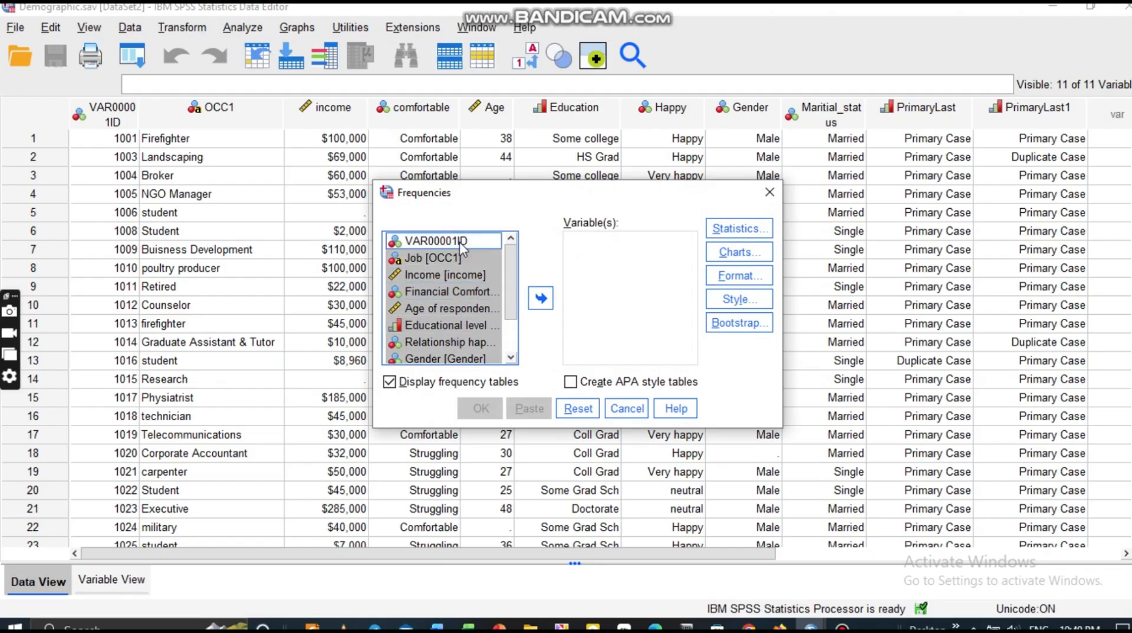
pyautogui.click(541, 298)
pyautogui.click(479, 414)
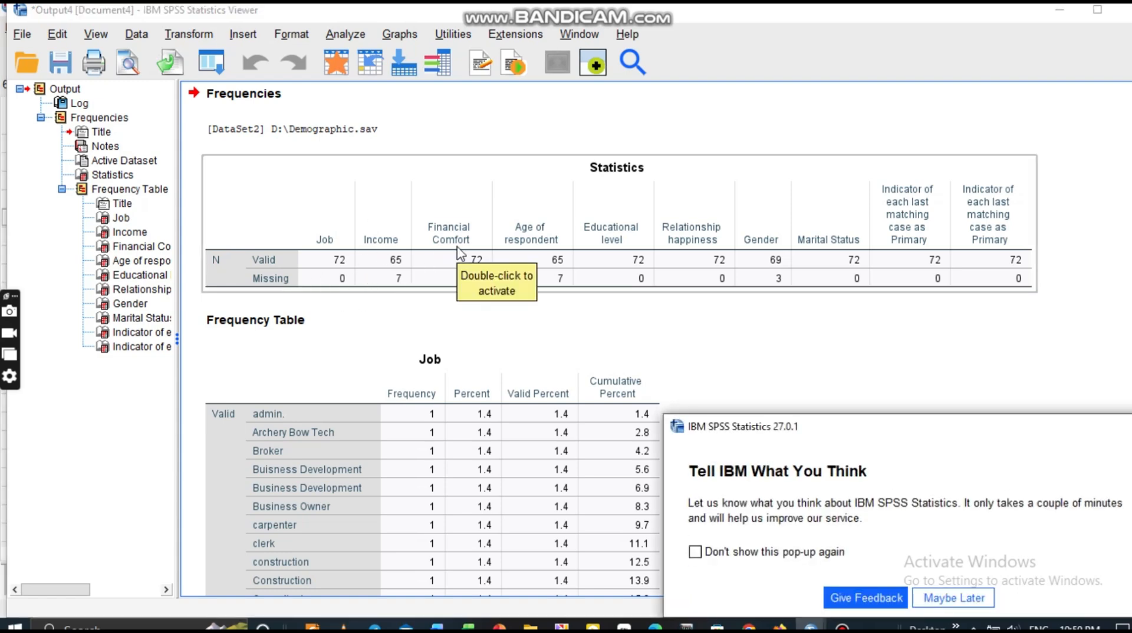
# Select the Statistics table and close the 'Tell IBM What You Think' pop-up.
pyautogui.click(447, 278)
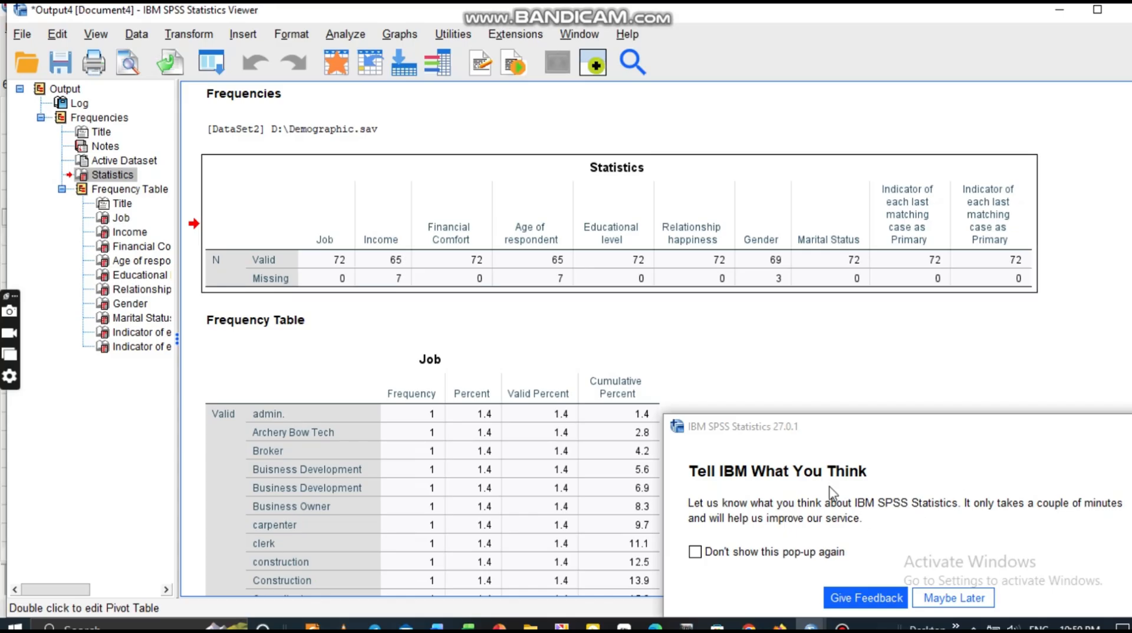
pyautogui.click(1131, 426)
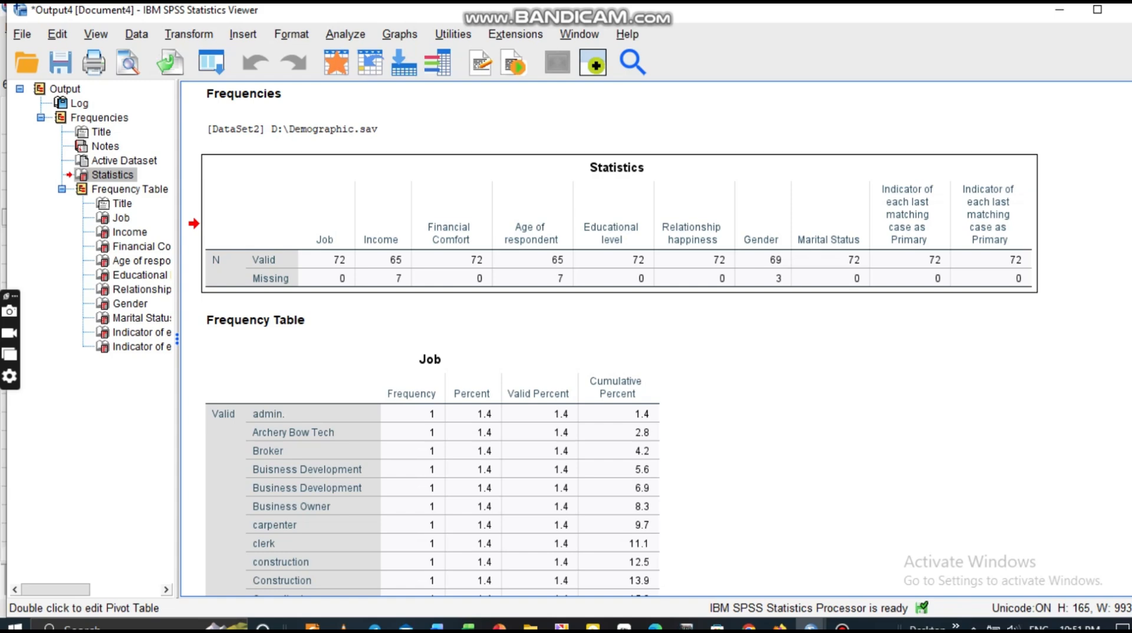
# Close the output without saving and switch to the dataa analysis.sav dataset.
pyautogui.click(1127, 16)
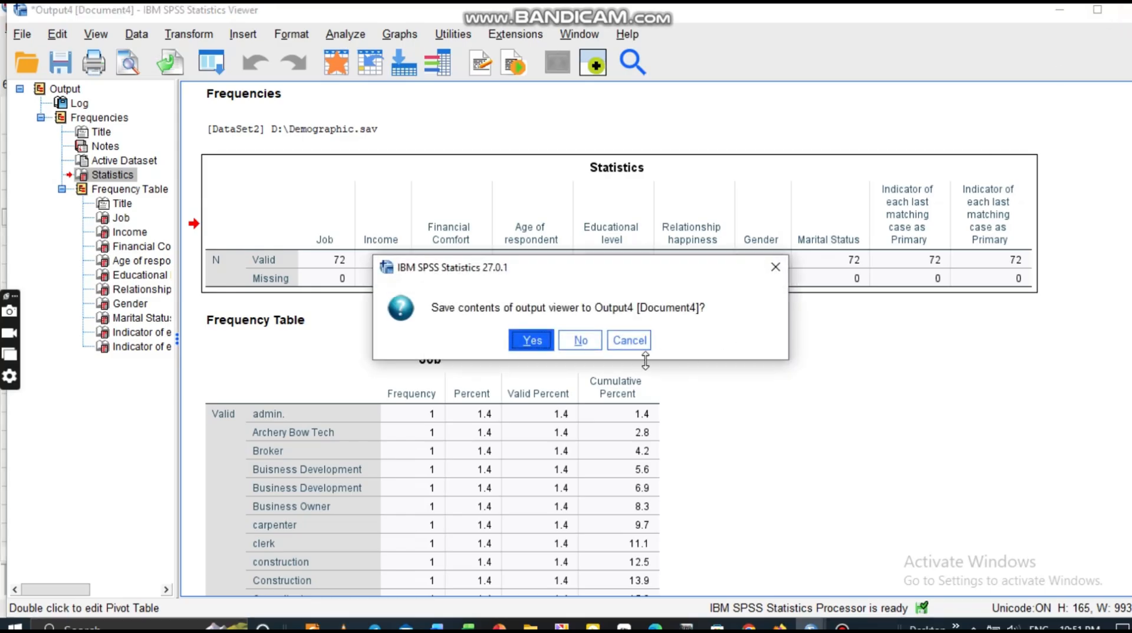
pyautogui.click(579, 341)
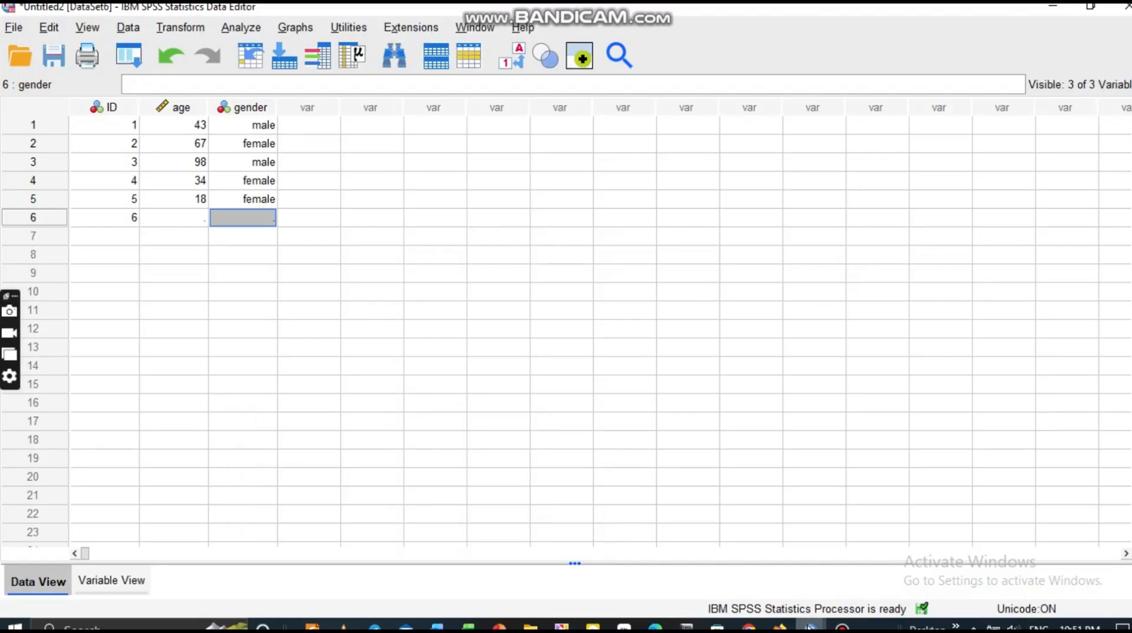
pyautogui.moveTo(809, 626)
pyautogui.moveTo(524, 570)
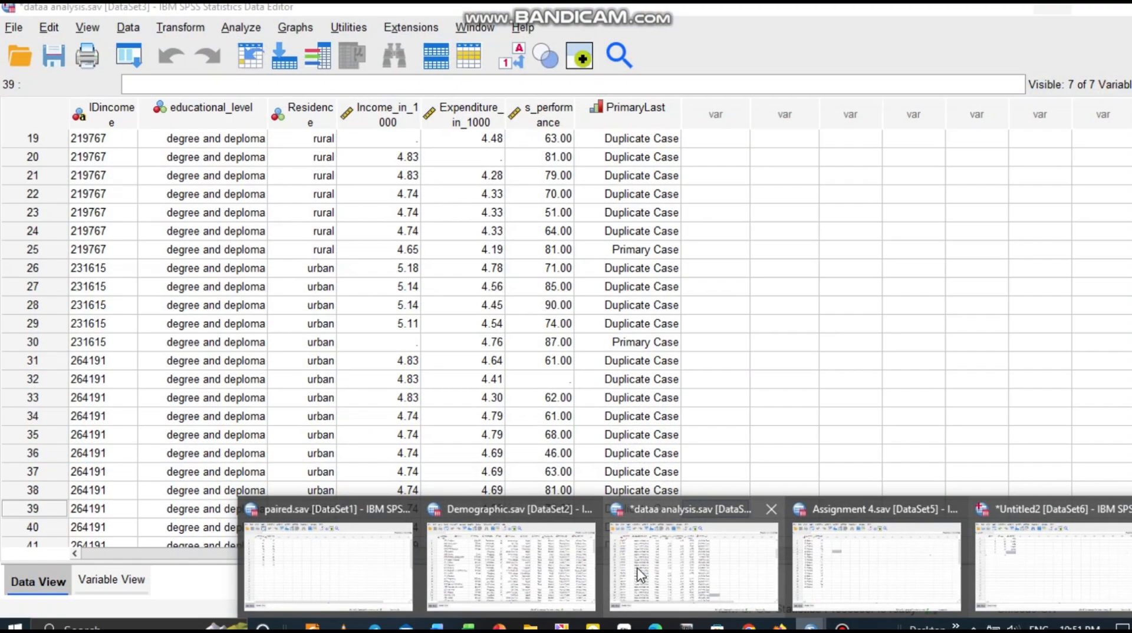
pyautogui.click(643, 575)
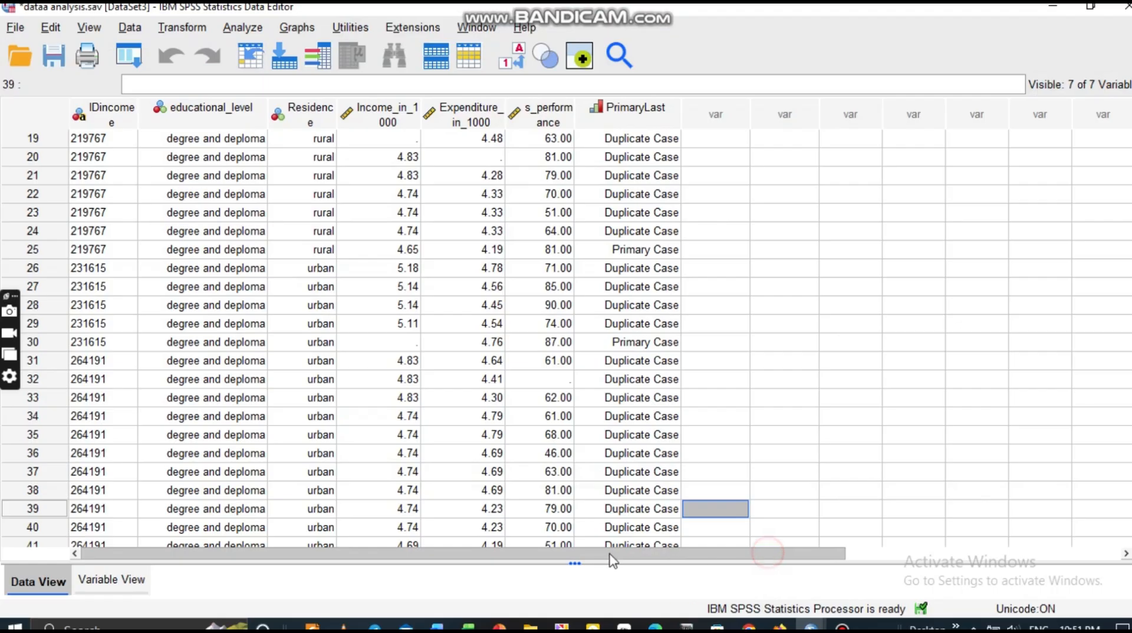
pyautogui.click(129, 29)
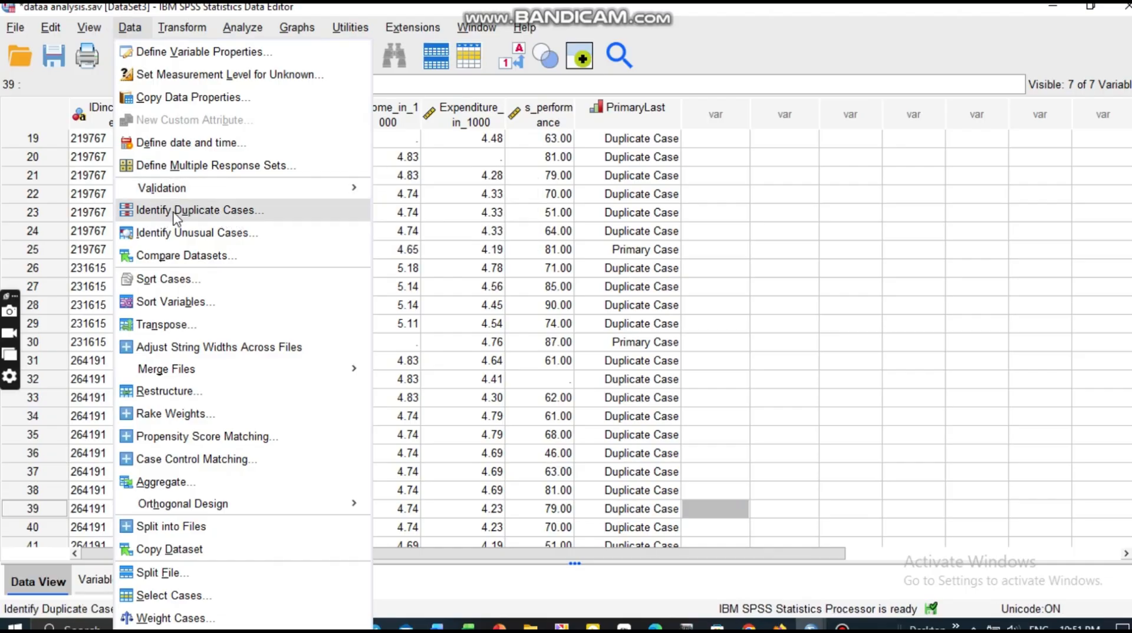
# Reset the Identify Duplicate Cases dialog and flag duplicates matched on Identification card: 89 duplicate, 11 primary.
pyautogui.click(201, 214)
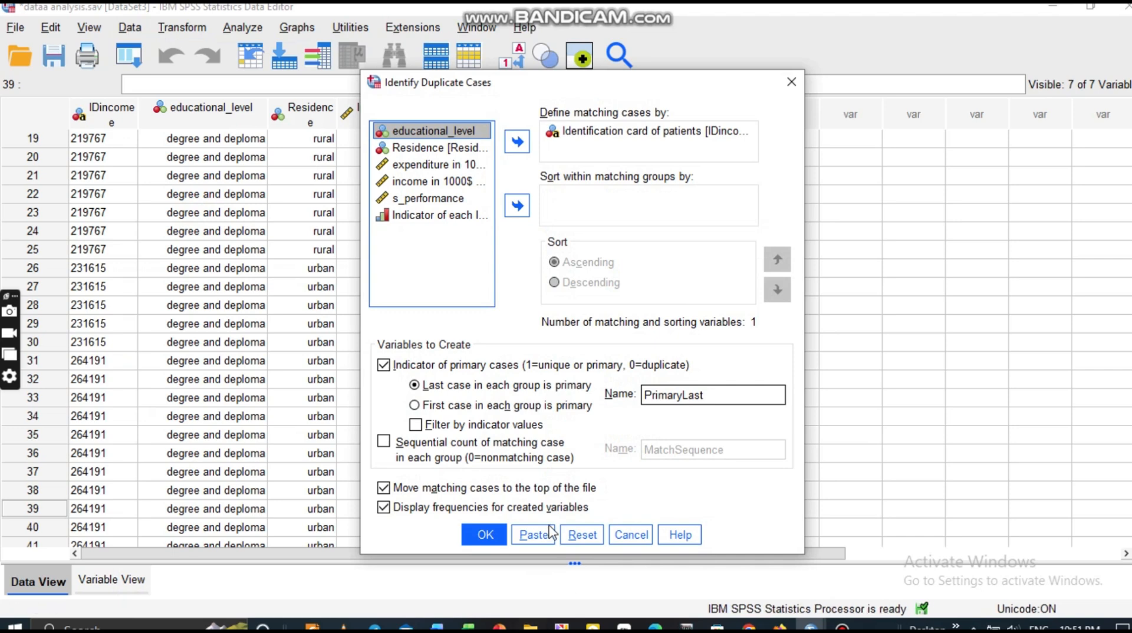
pyautogui.click(590, 542)
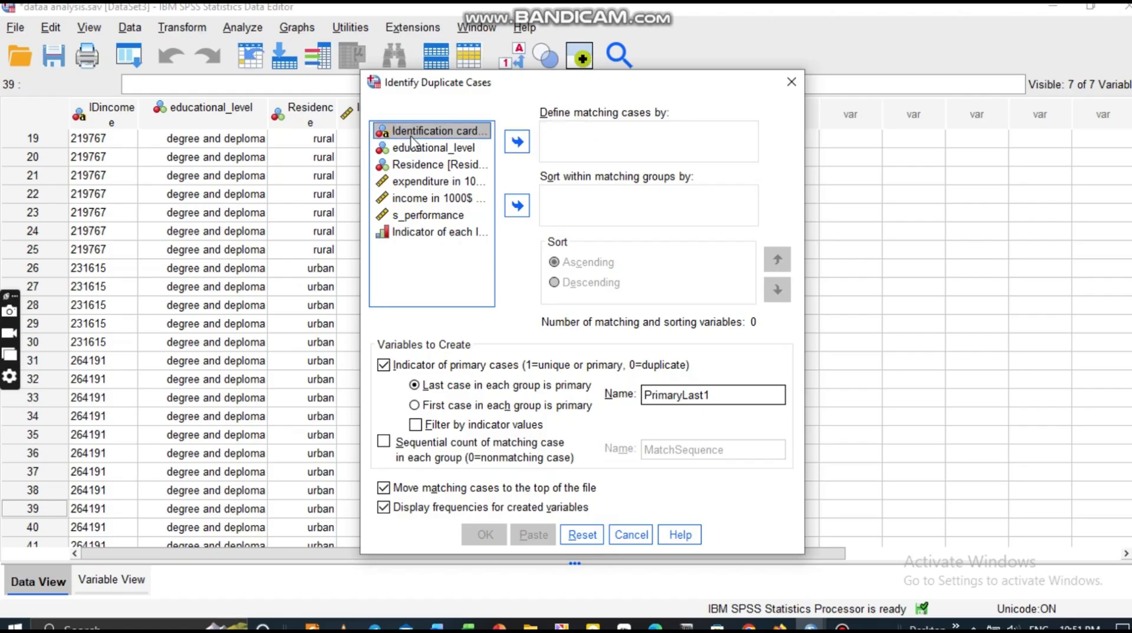
pyautogui.click(515, 142)
pyautogui.click(482, 535)
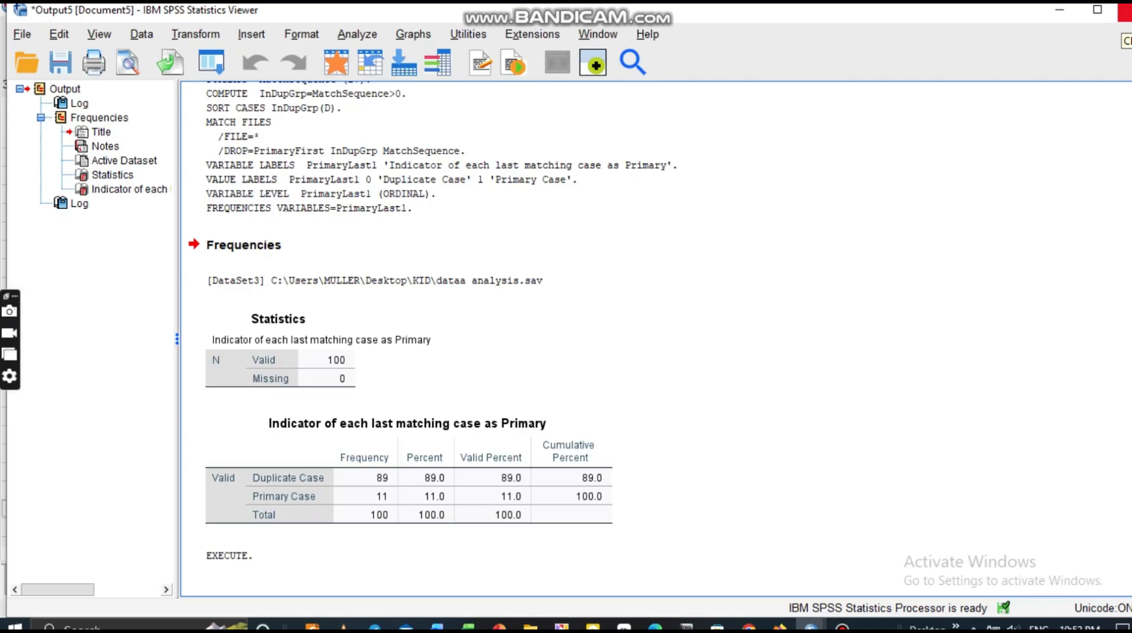
# Close the duplicate-case output window to return to the dataa analysis.sav data grid.
pyautogui.click(1124, 10)
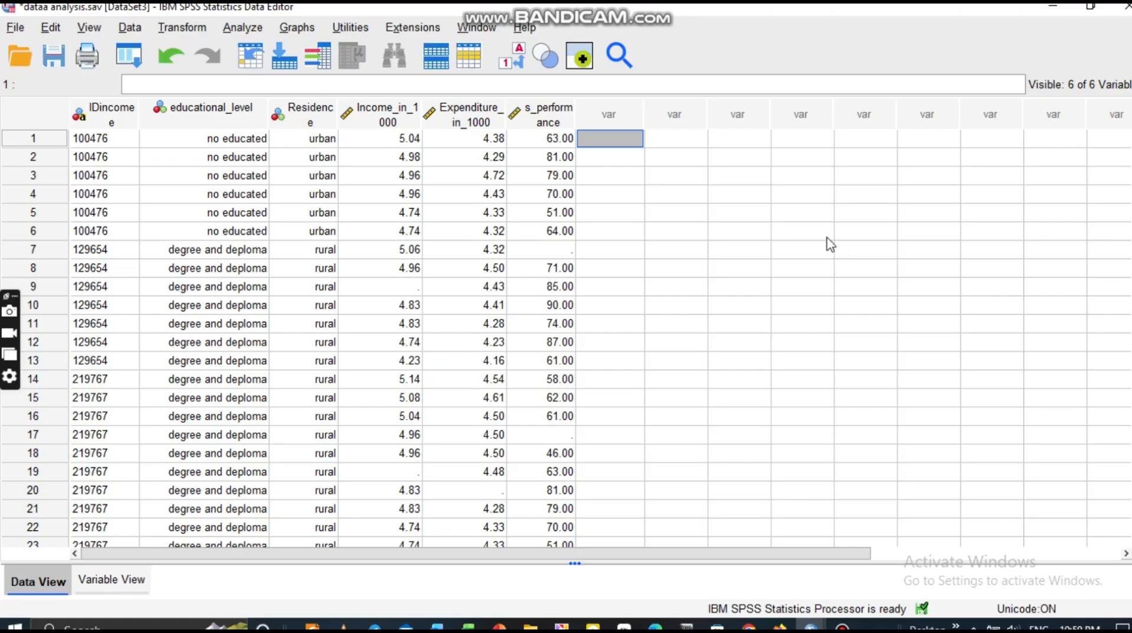
# Create a simple boxplot of expenditure in 1000$ per month, replacing the previously chosen variables.
pyautogui.click(297, 28)
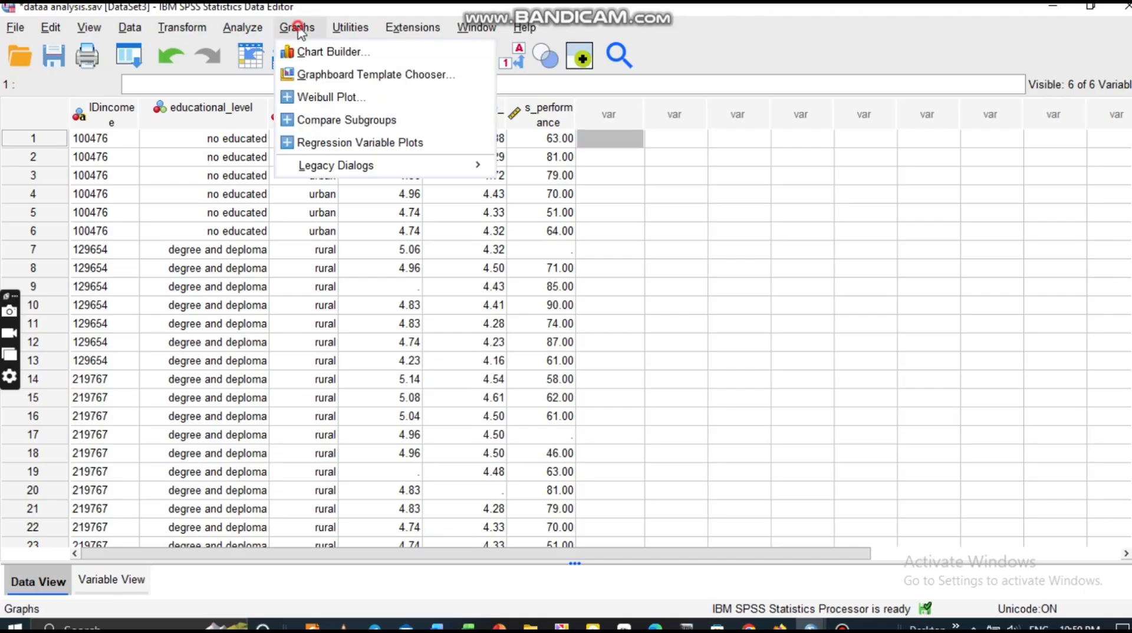
pyautogui.moveTo(352, 170)
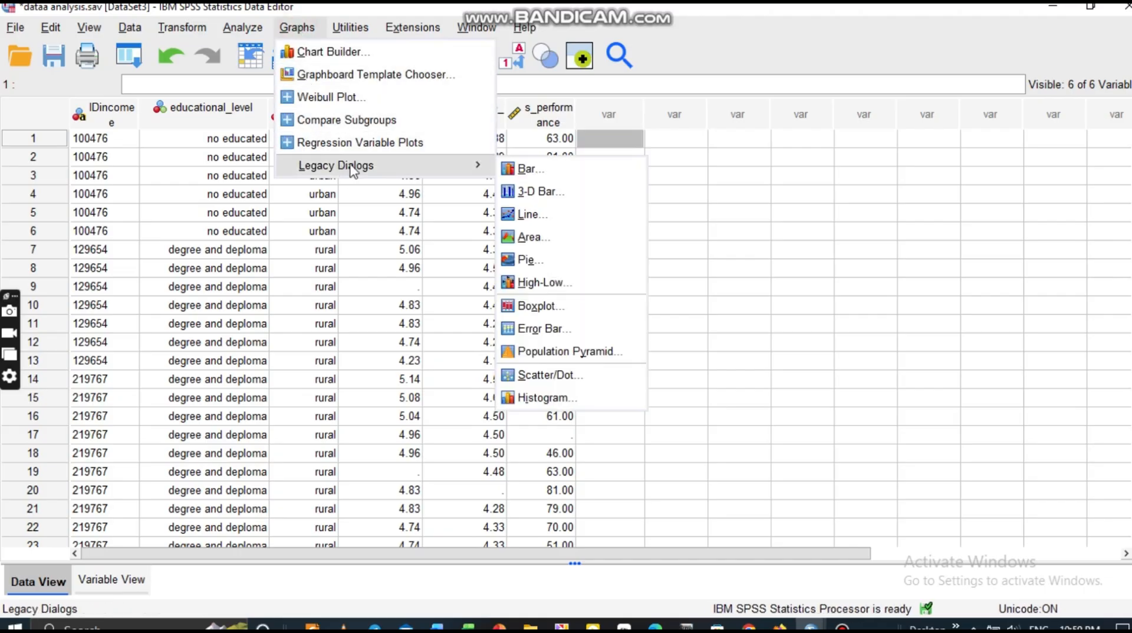
pyautogui.click(565, 306)
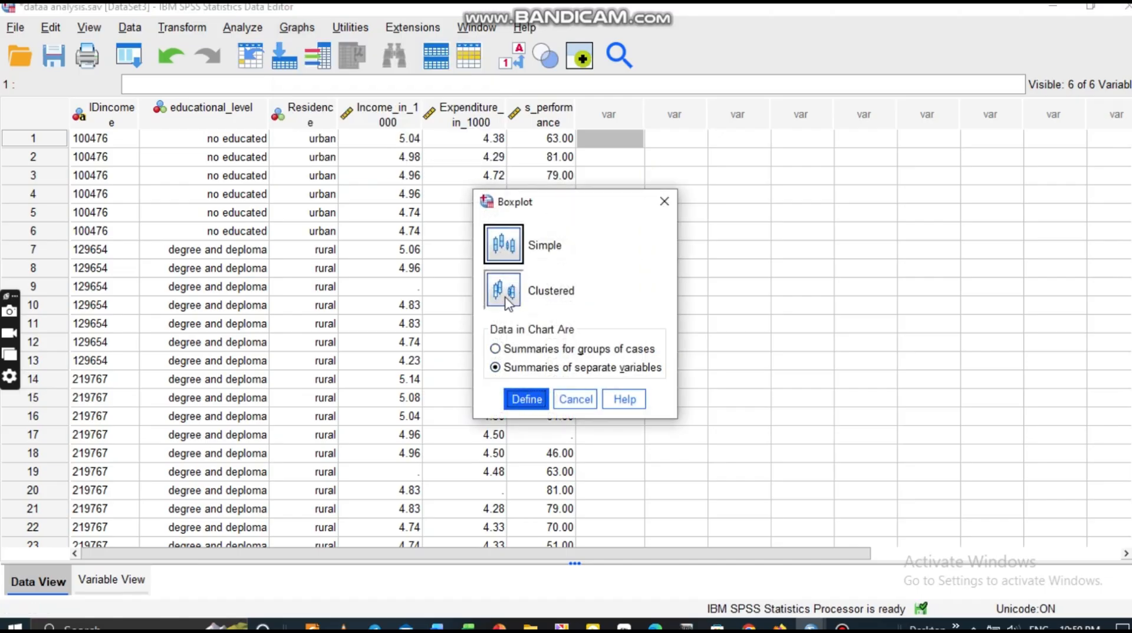
pyautogui.click(507, 302)
pyautogui.click(497, 247)
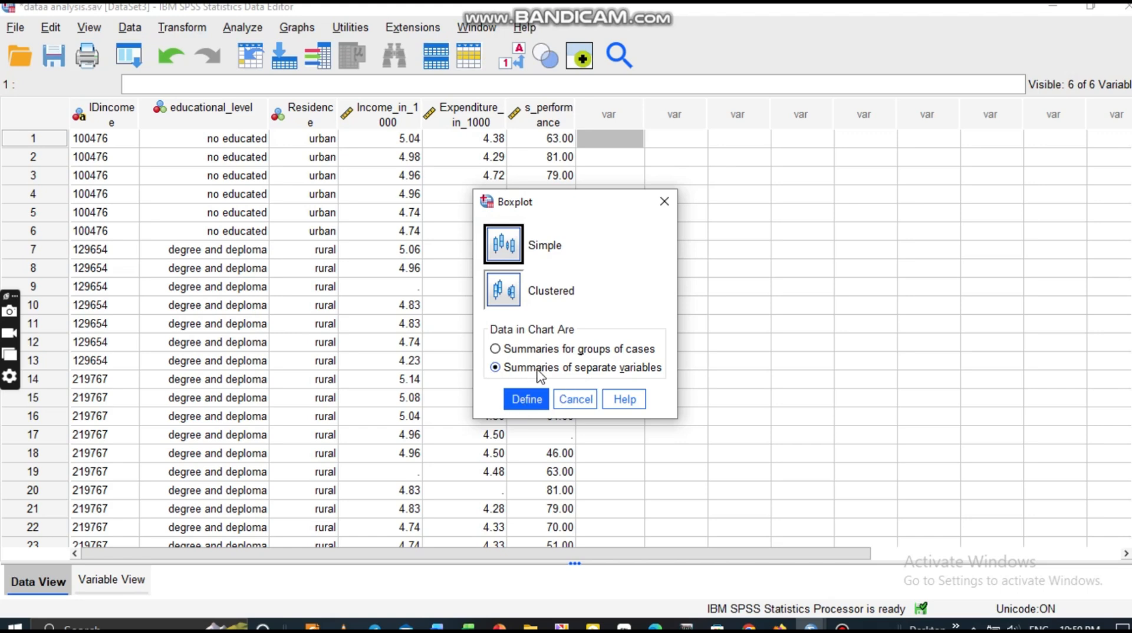
pyautogui.click(531, 404)
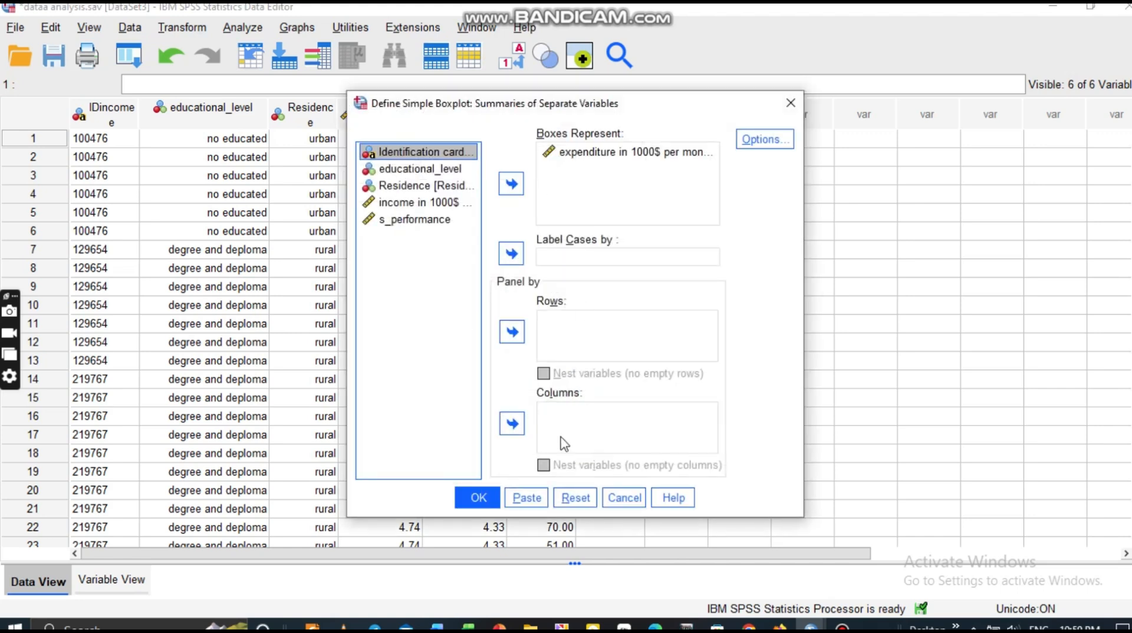
pyautogui.click(577, 509)
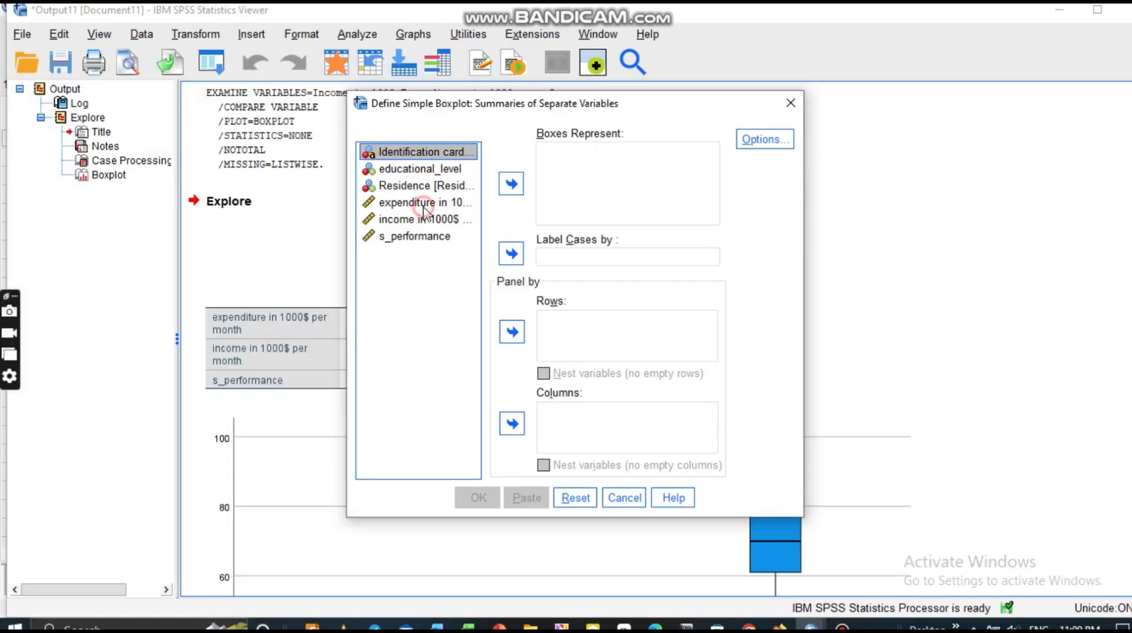
pyautogui.click(423, 207)
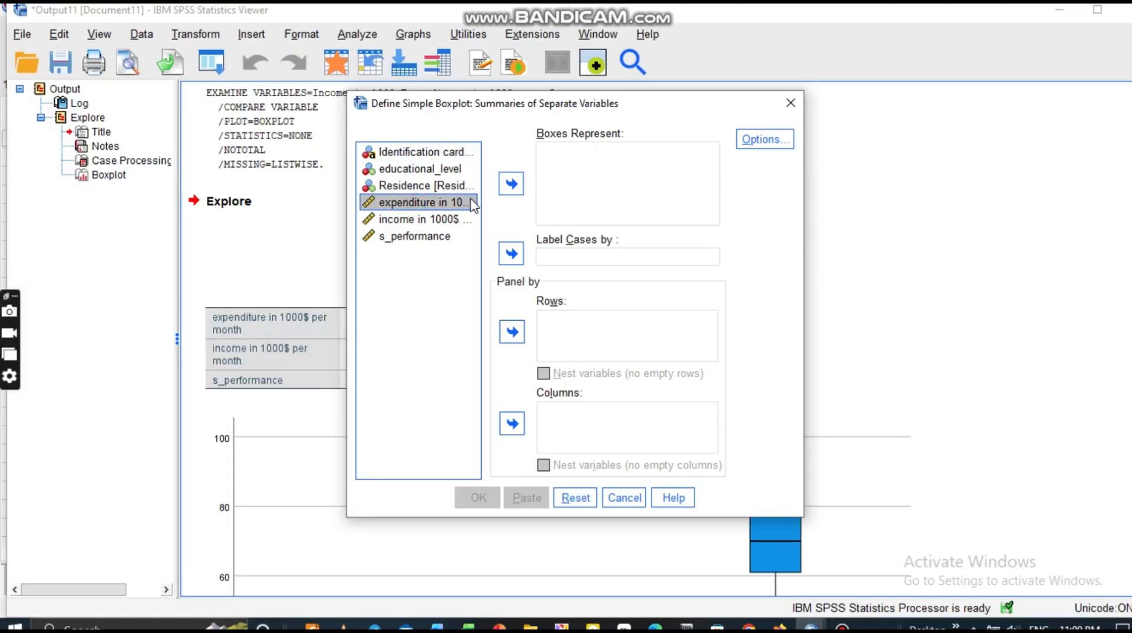
pyautogui.click(511, 185)
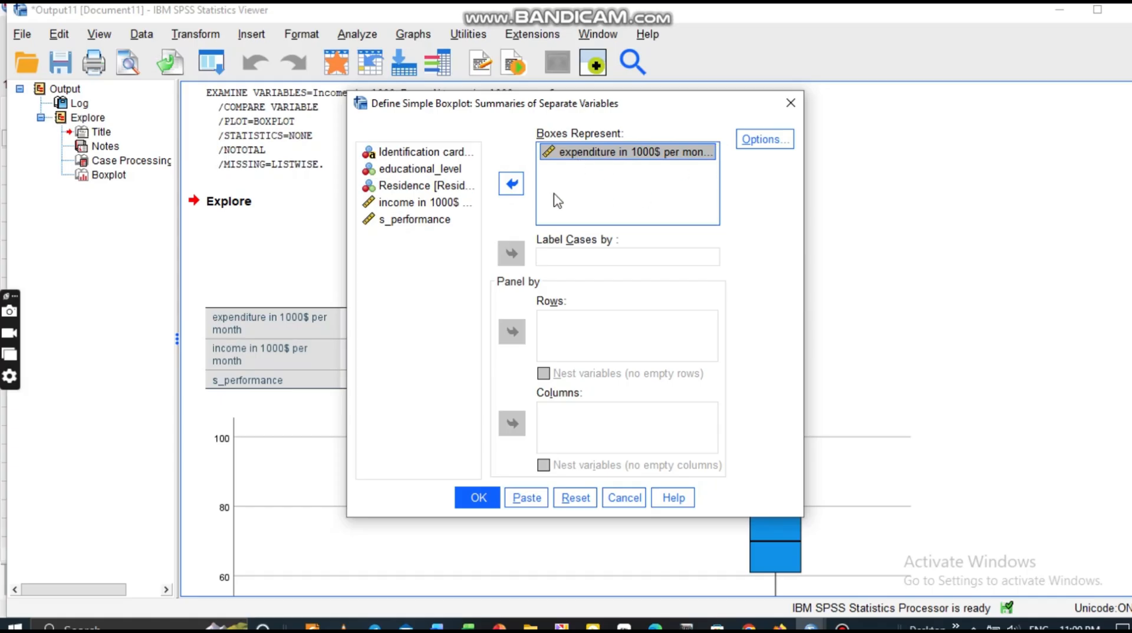
pyautogui.click(476, 498)
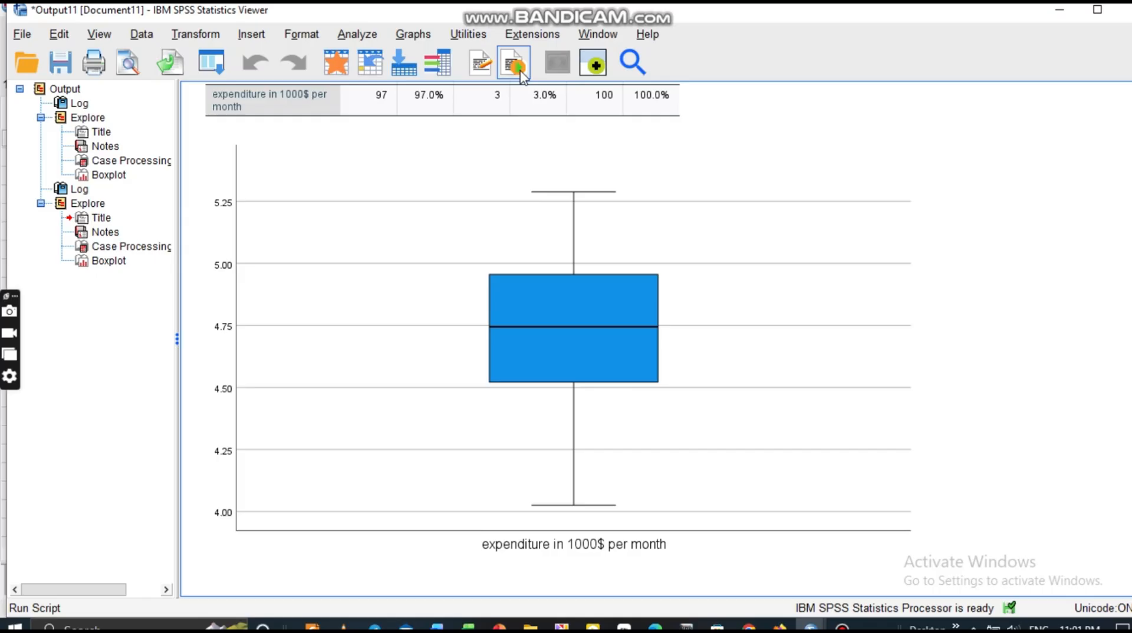
# Select the expenditure boxplot, then bring up the Graphs legacy chart types list.
pyautogui.click(579, 214)
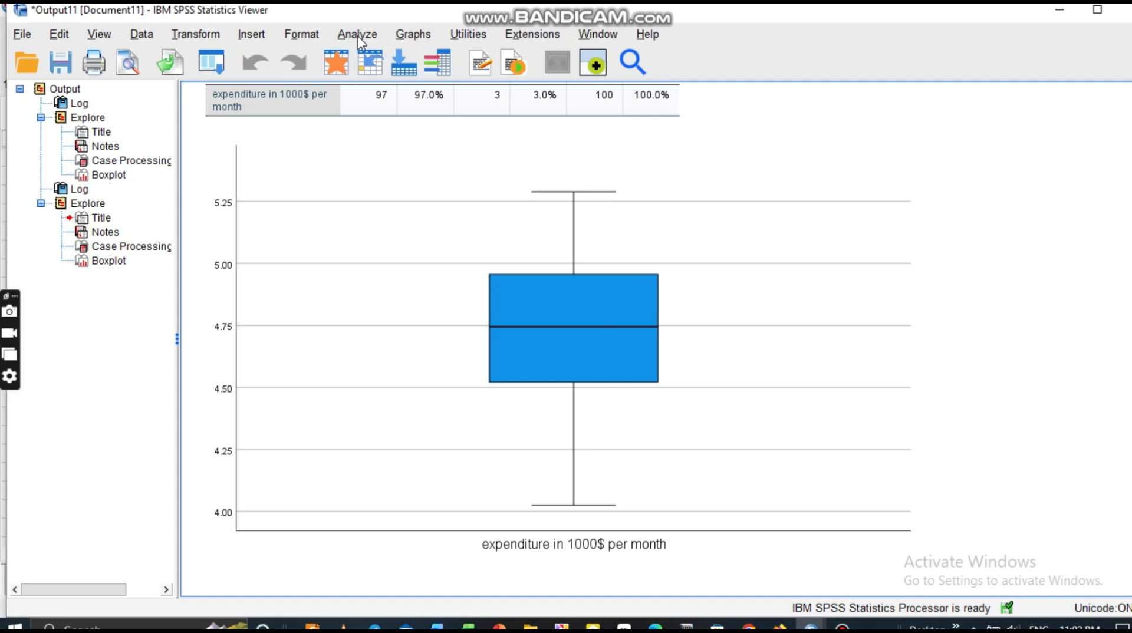
pyautogui.click(409, 39)
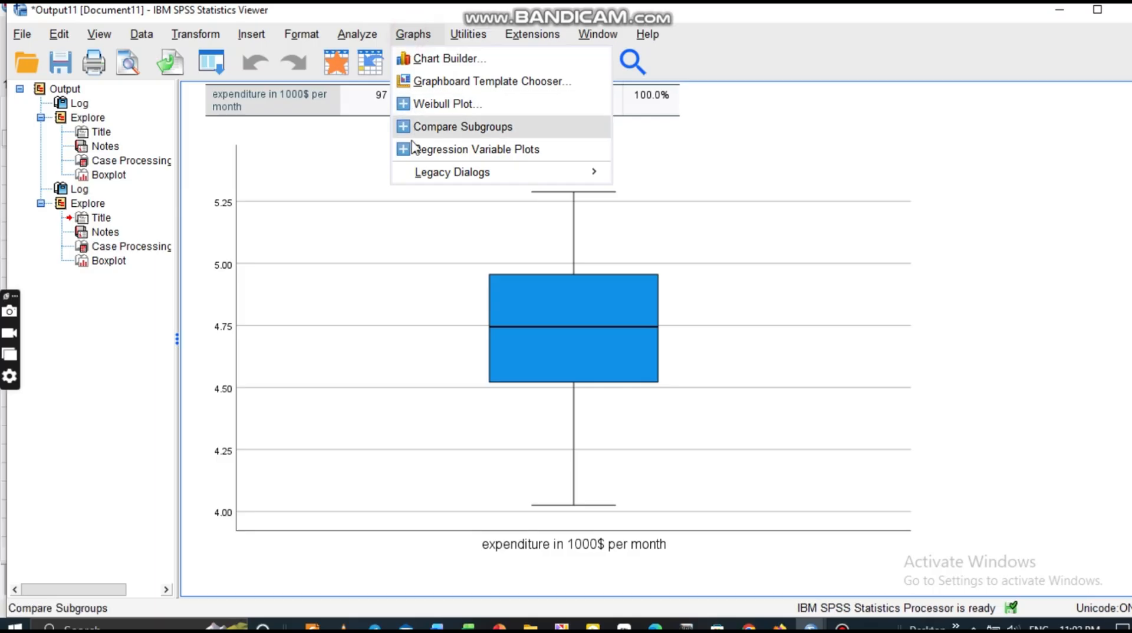
pyautogui.moveTo(422, 177)
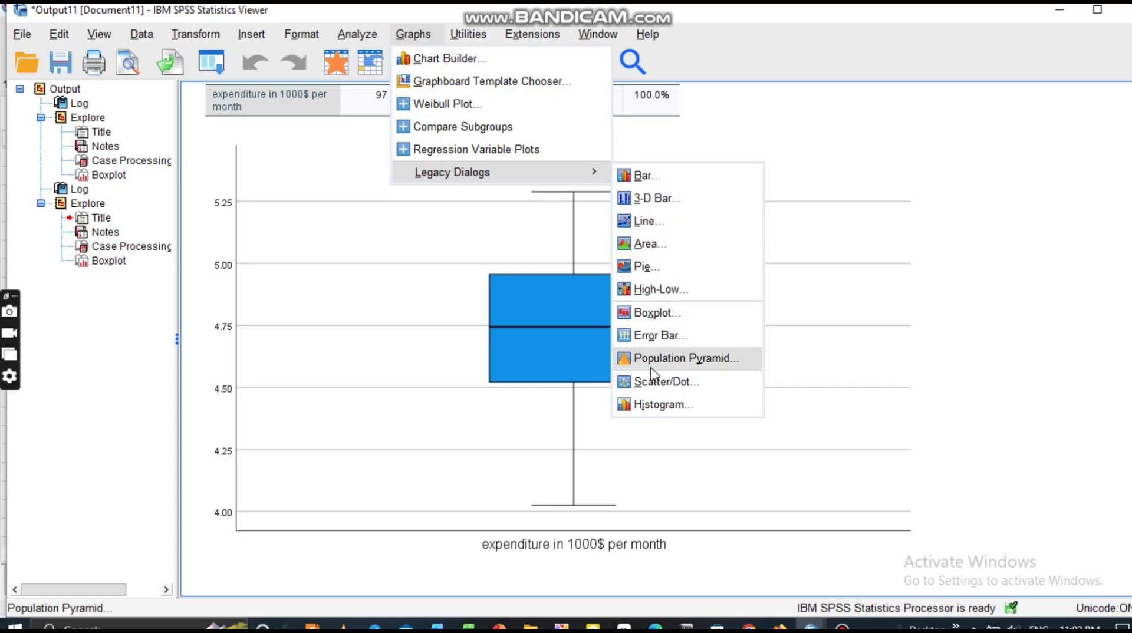
# Create a histogram of expenditure in 1000$ per month (mean 4.71, std. dev. .297, N = 97) and select it.
pyautogui.click(654, 405)
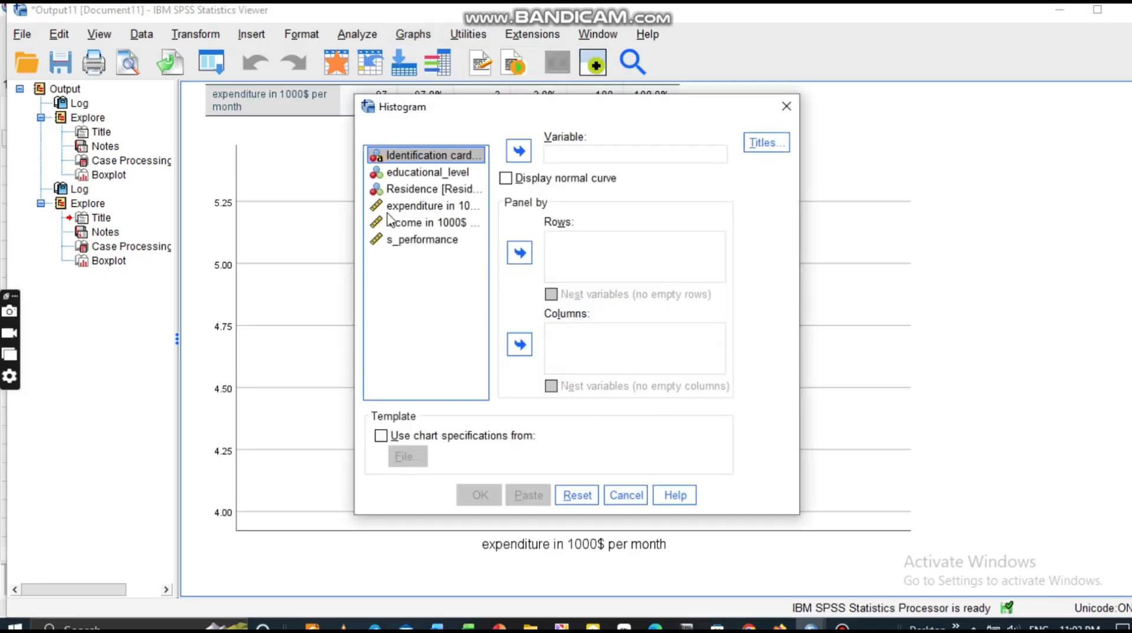
pyautogui.click(410, 206)
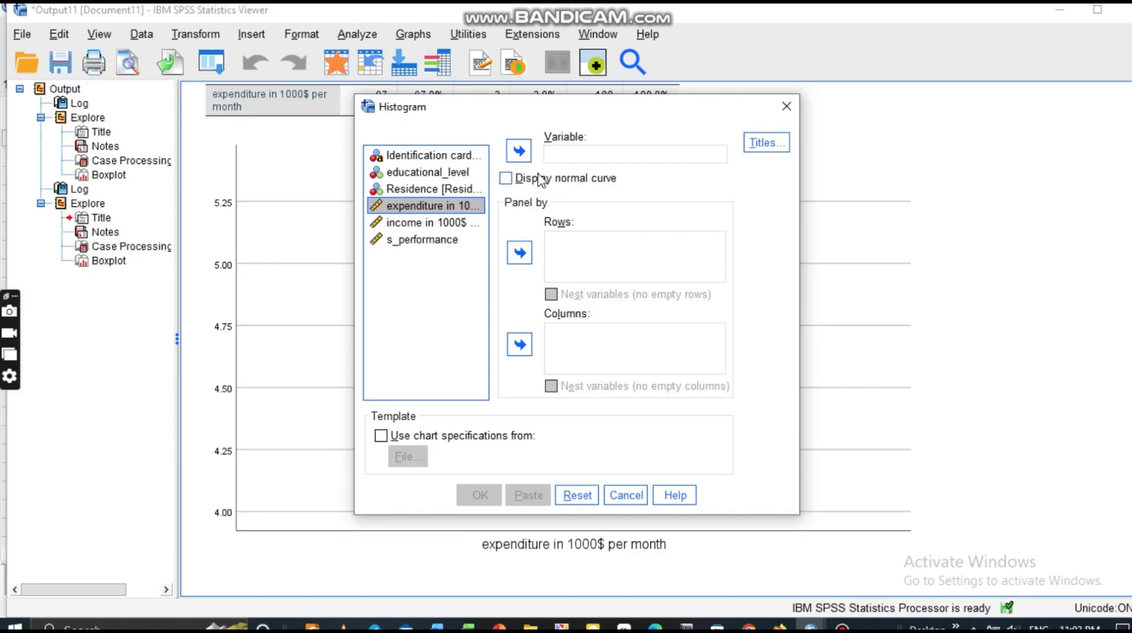
pyautogui.click(520, 154)
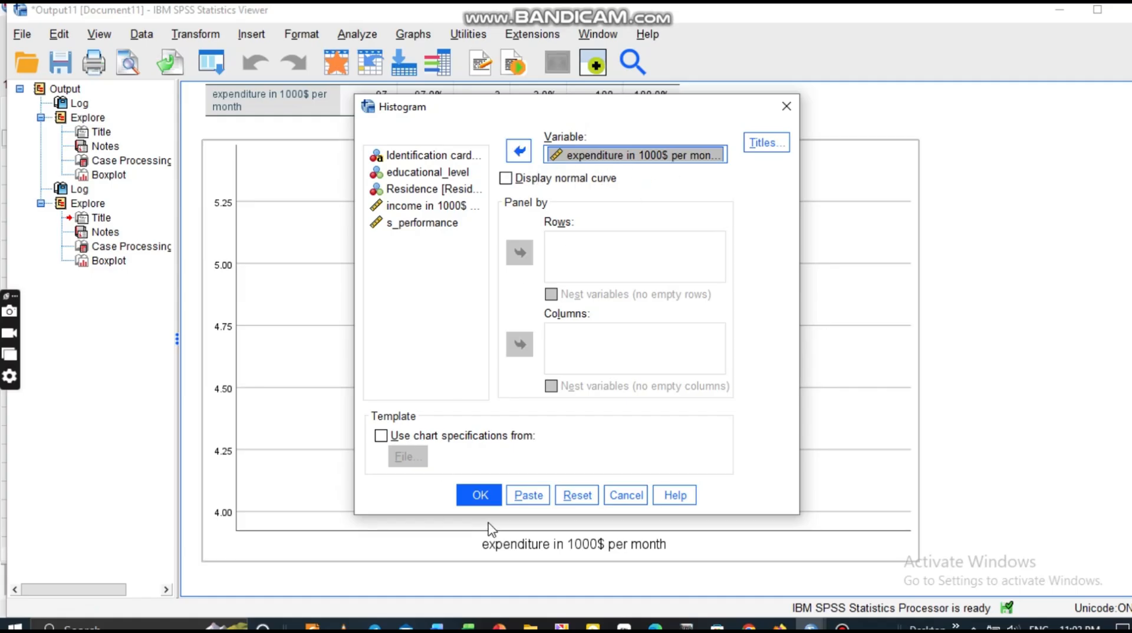
pyautogui.click(478, 496)
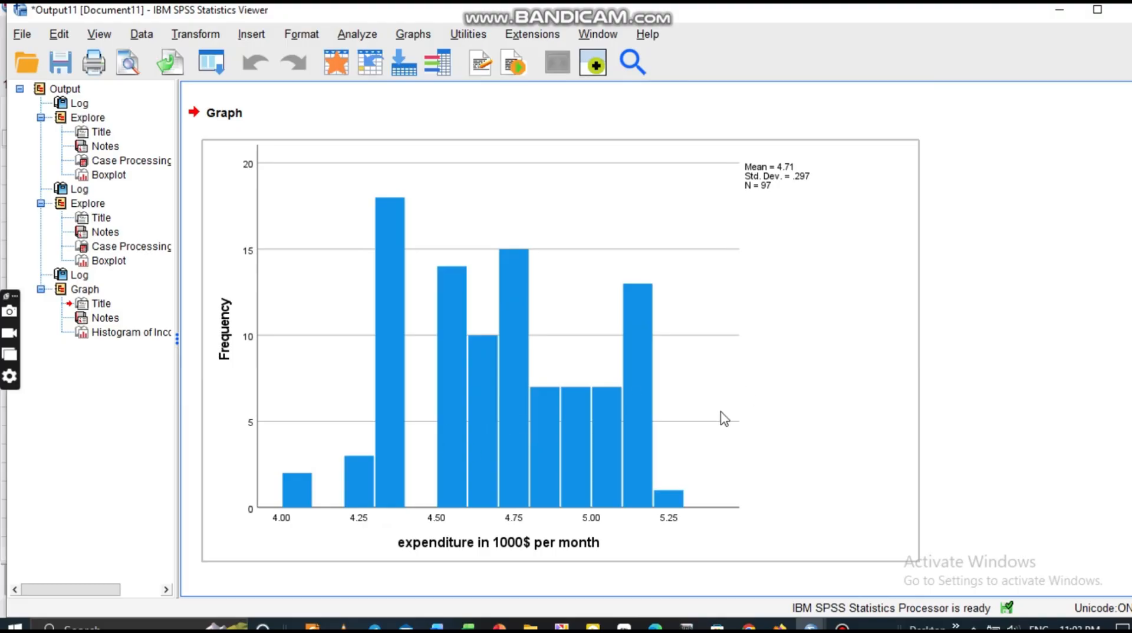
pyautogui.click(615, 349)
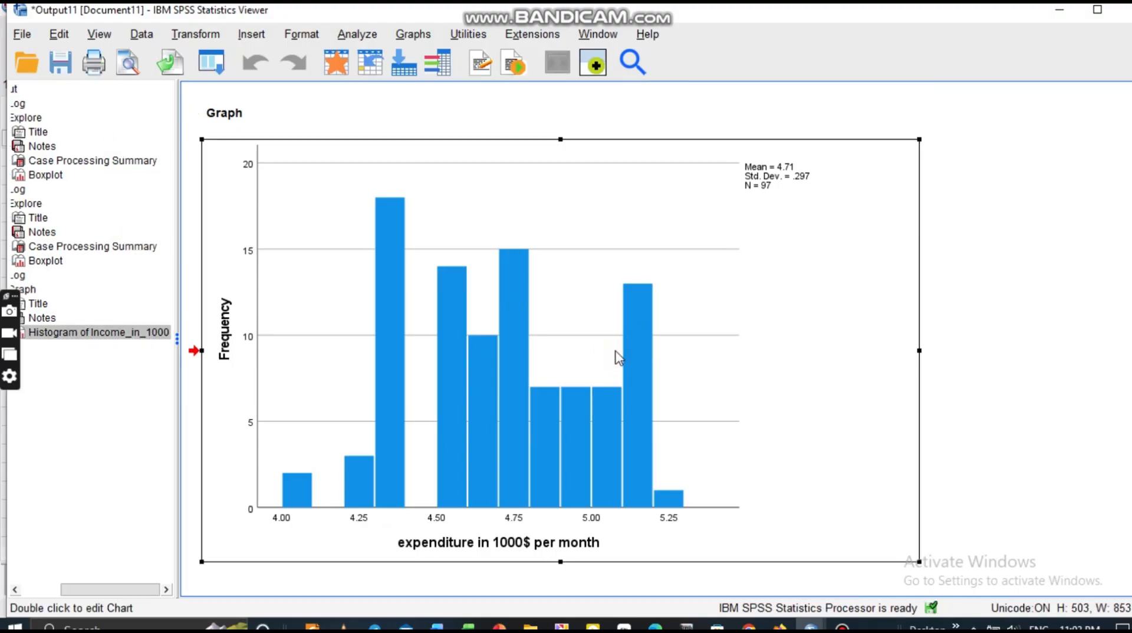
# In the Chart Editor, overlay a normal curve on the expenditure histogram and fill its bars purple.
pyautogui.doubleClick(616, 352)
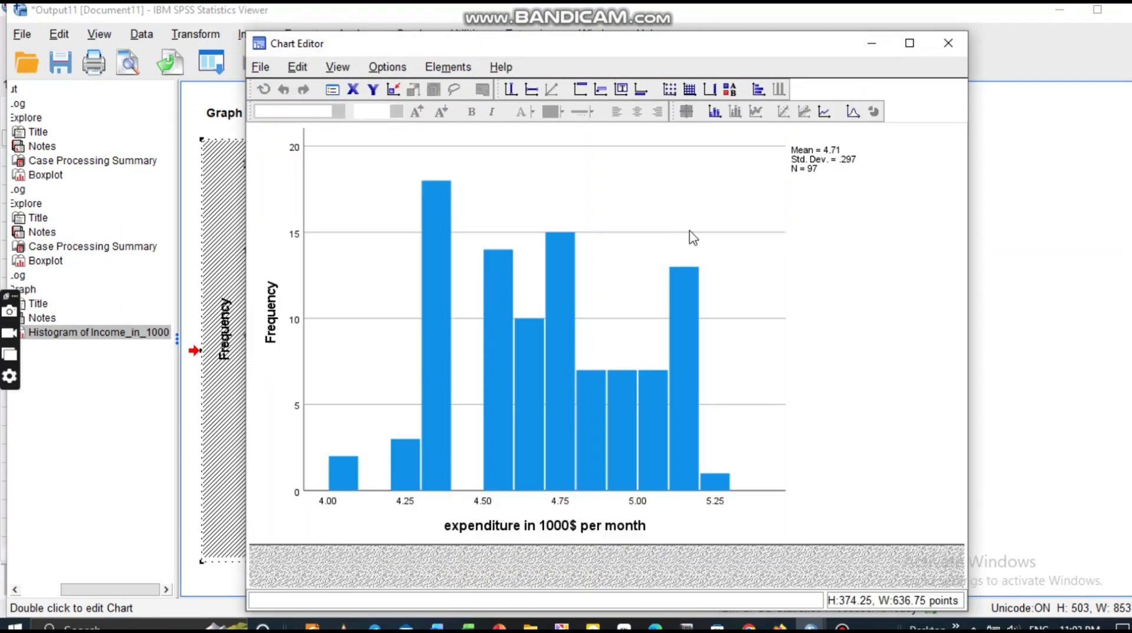
pyautogui.click(851, 112)
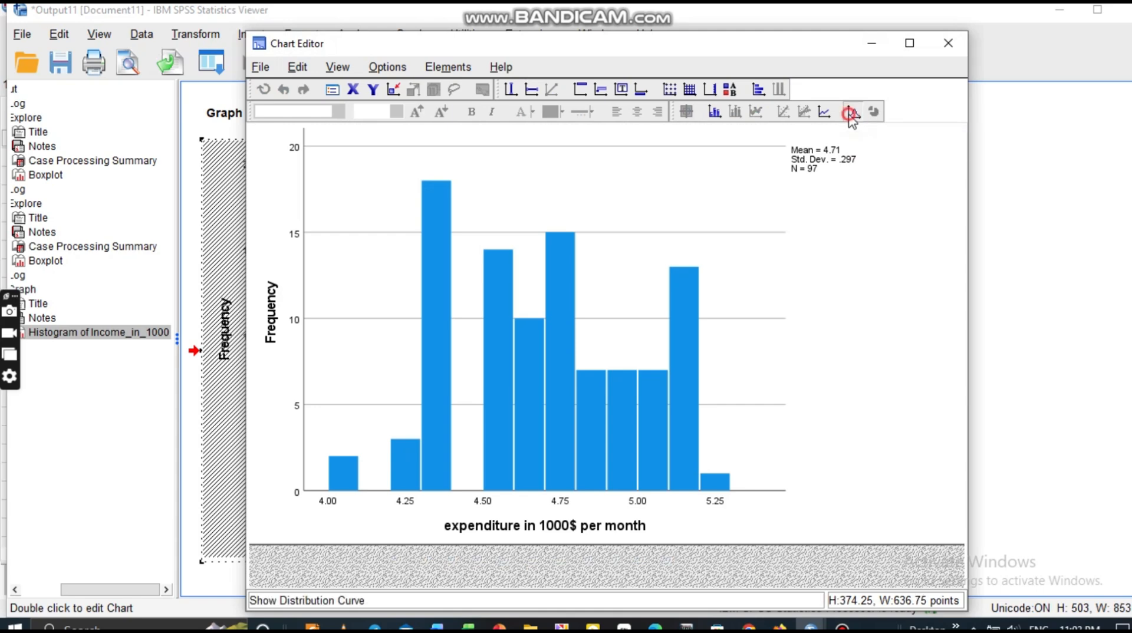
pyautogui.click(559, 311)
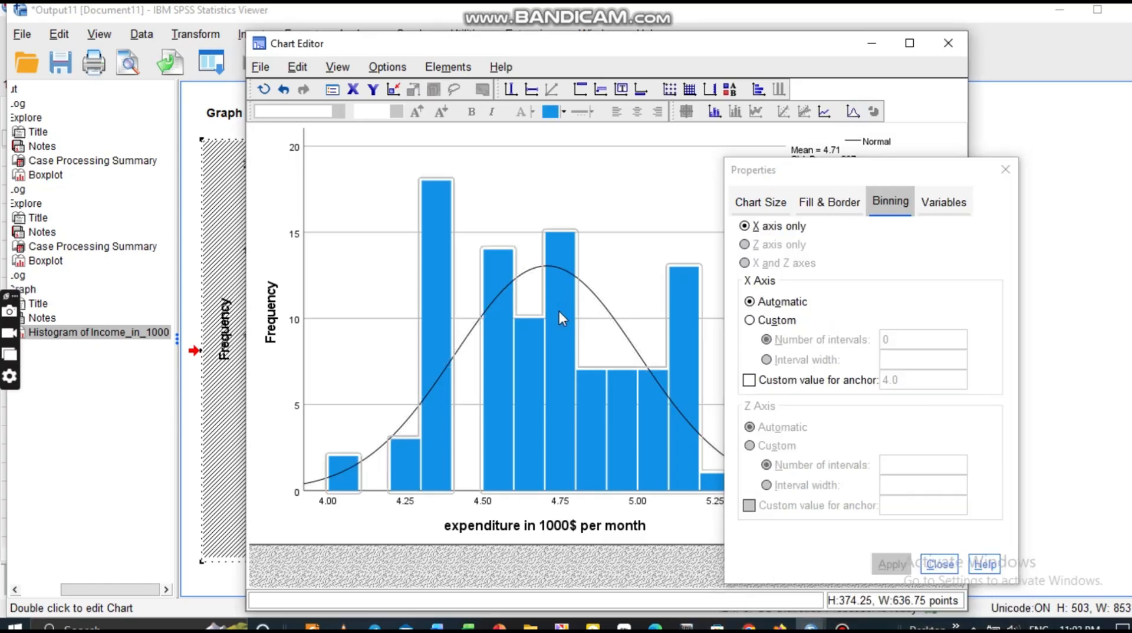
pyautogui.click(563, 111)
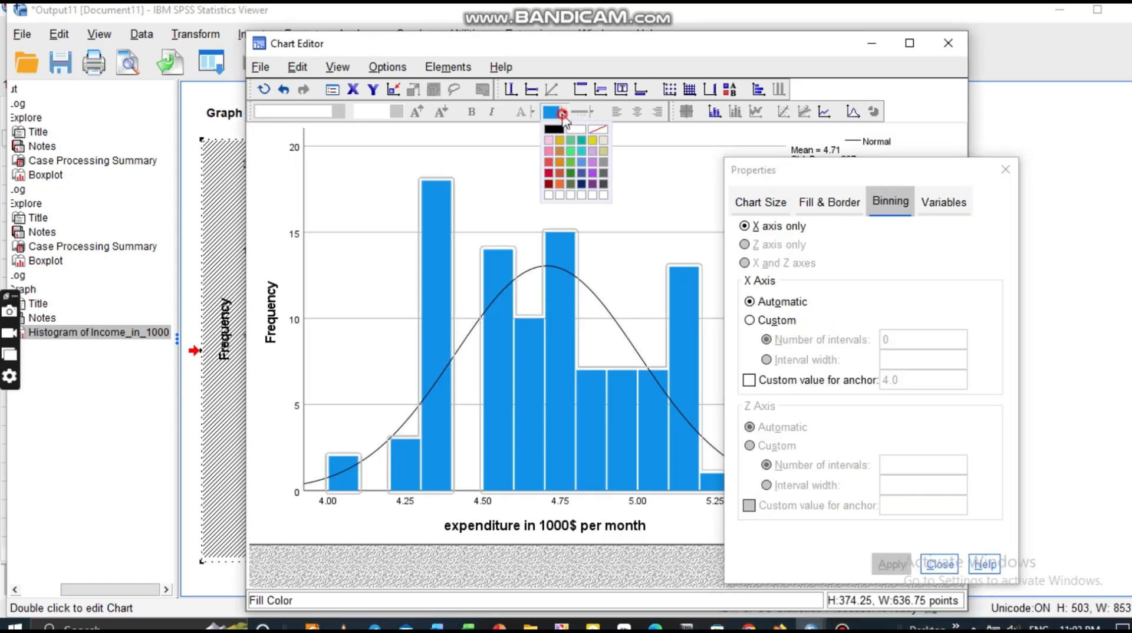
pyautogui.click(593, 173)
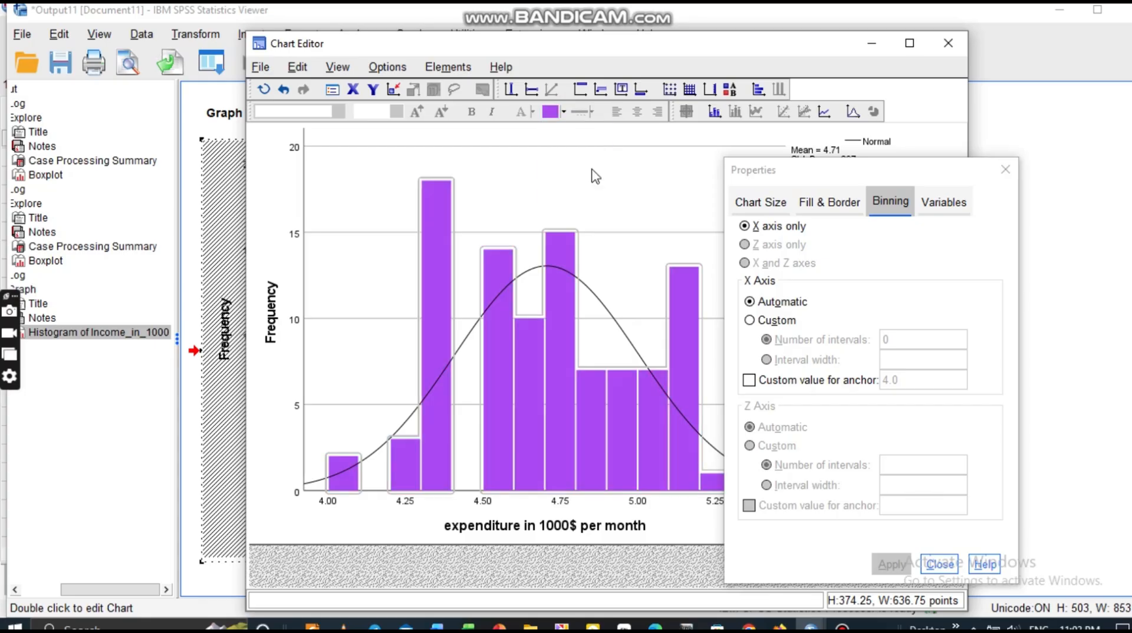
# Select the Frequency and expenditure axis titles and the normal curve, then close the Chart Editor.
pyautogui.doubleClick(268, 313)
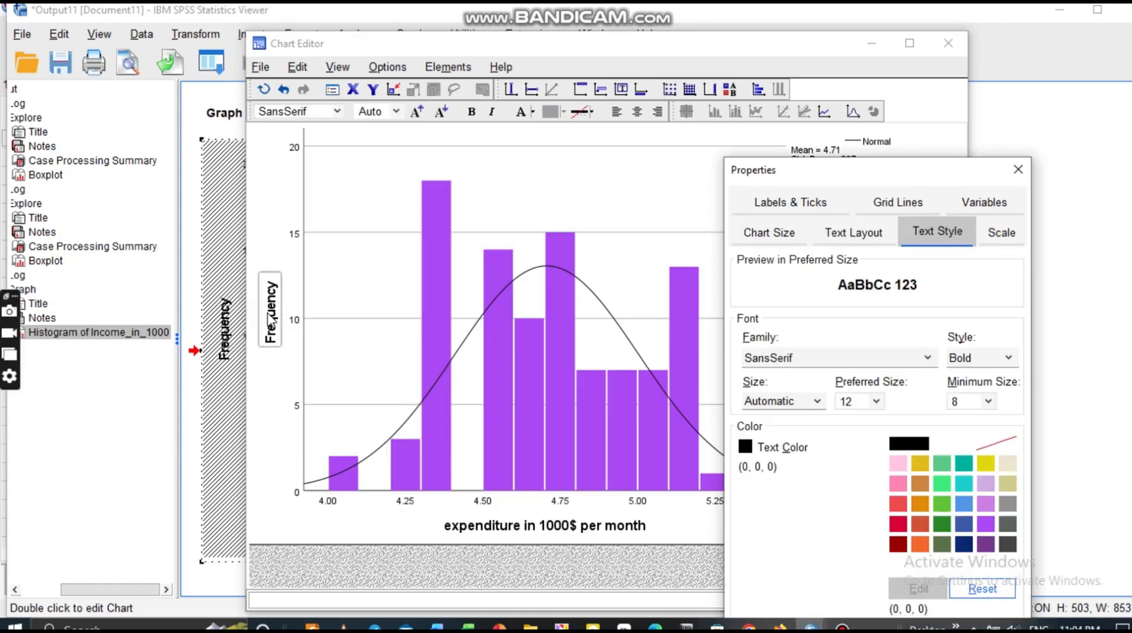
pyautogui.click(268, 314)
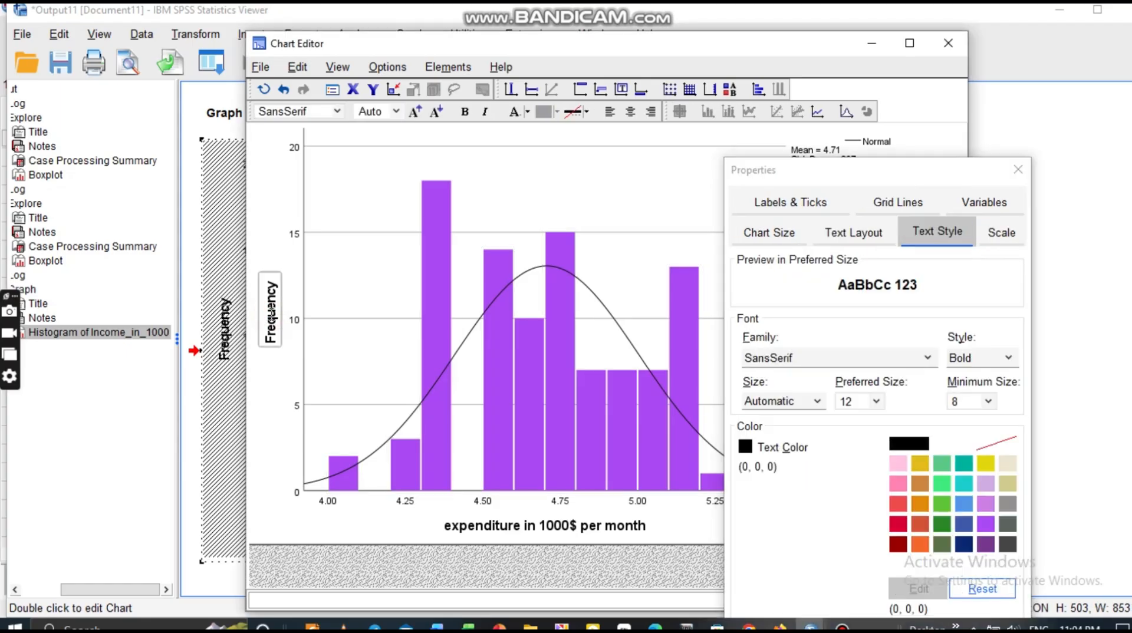
pyautogui.click(270, 317)
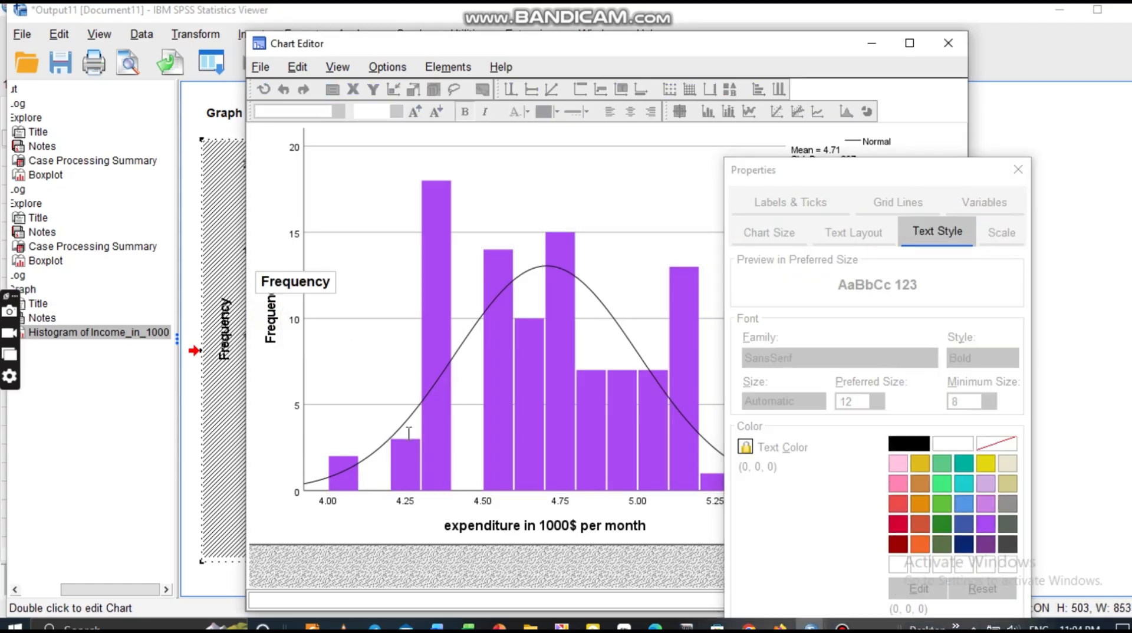
pyautogui.doubleClick(499, 529)
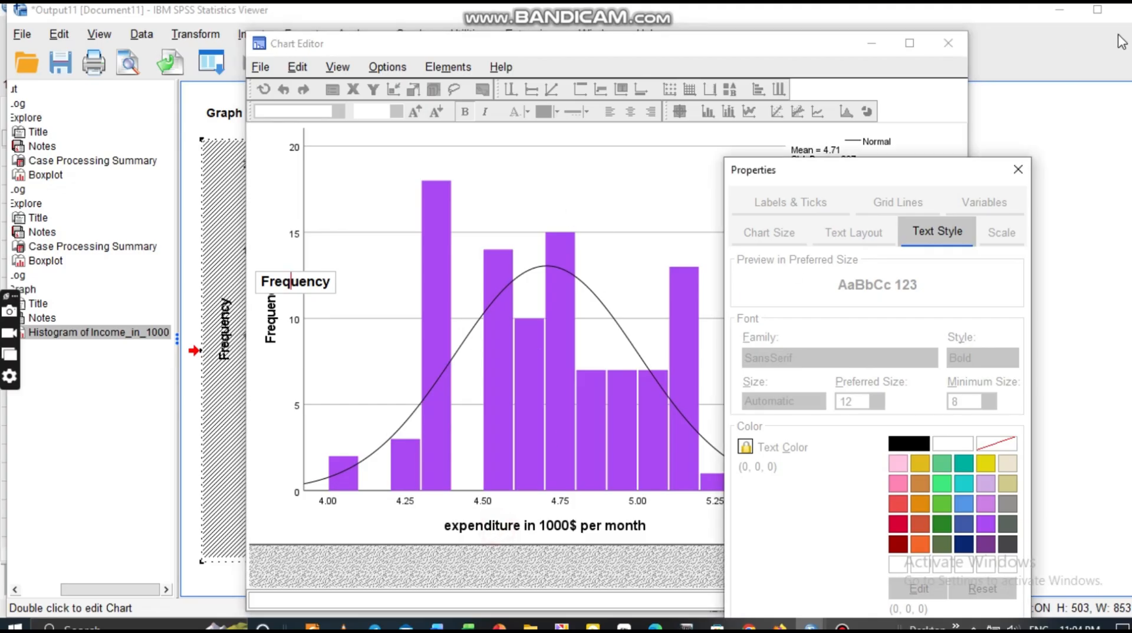
pyautogui.click(686, 292)
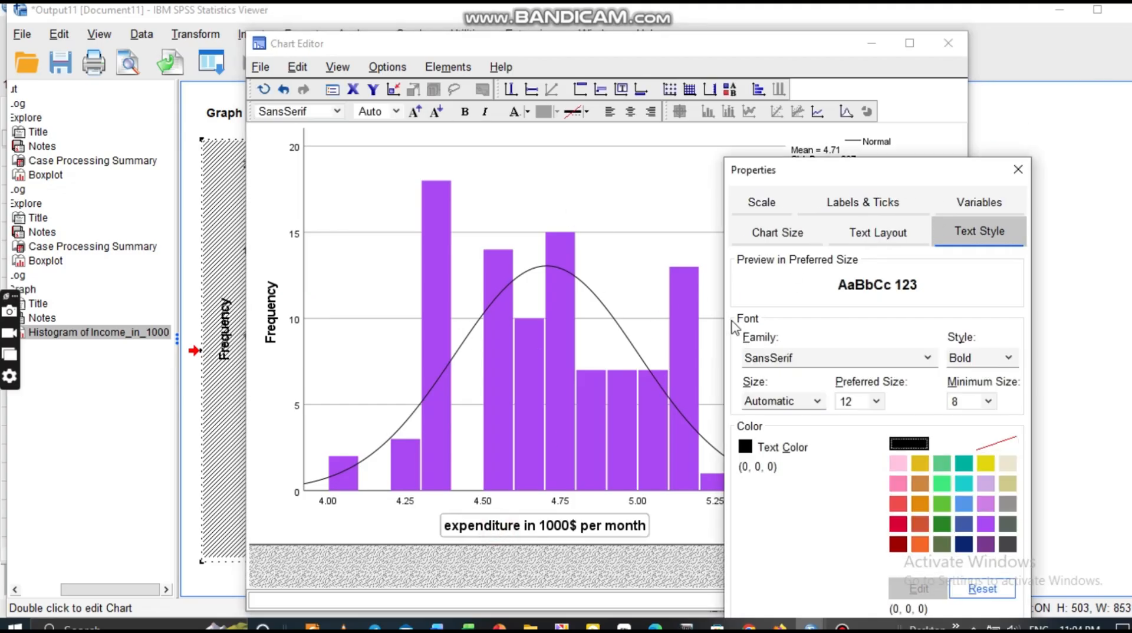
pyautogui.click(625, 337)
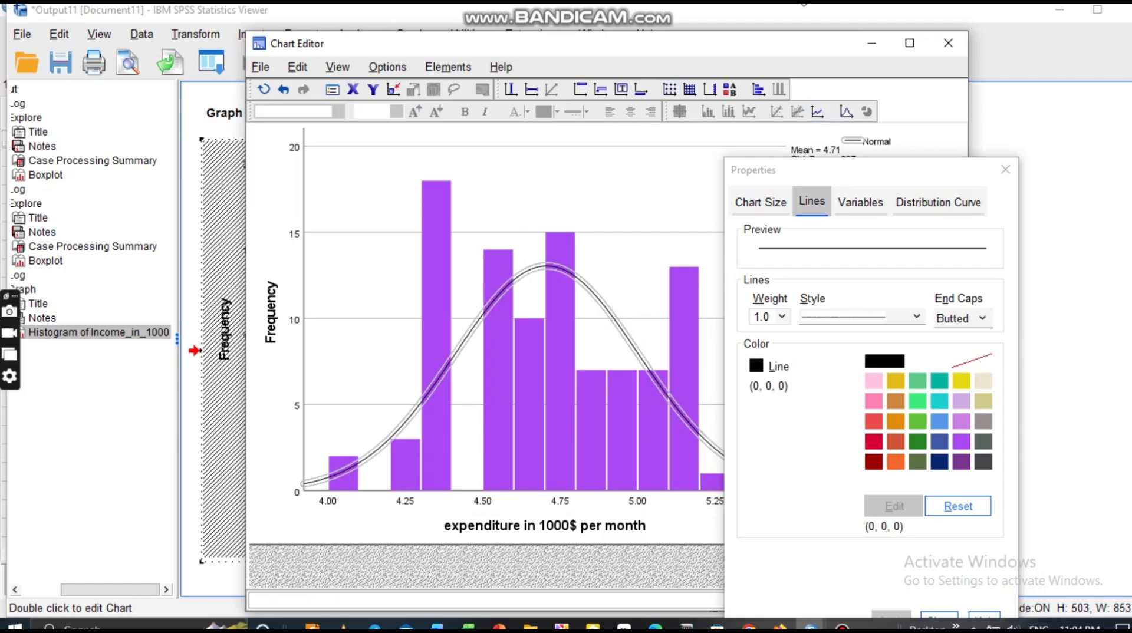
pyautogui.click(948, 43)
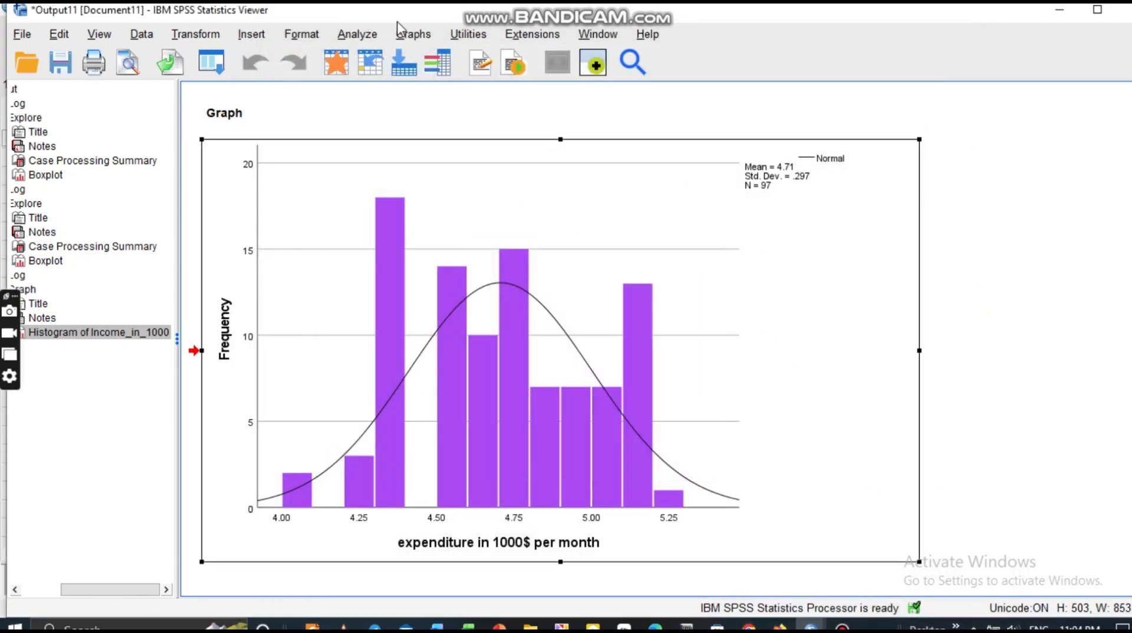
# Browse the Graphs menu's chart commands from the output viewer.
pyautogui.click(412, 35)
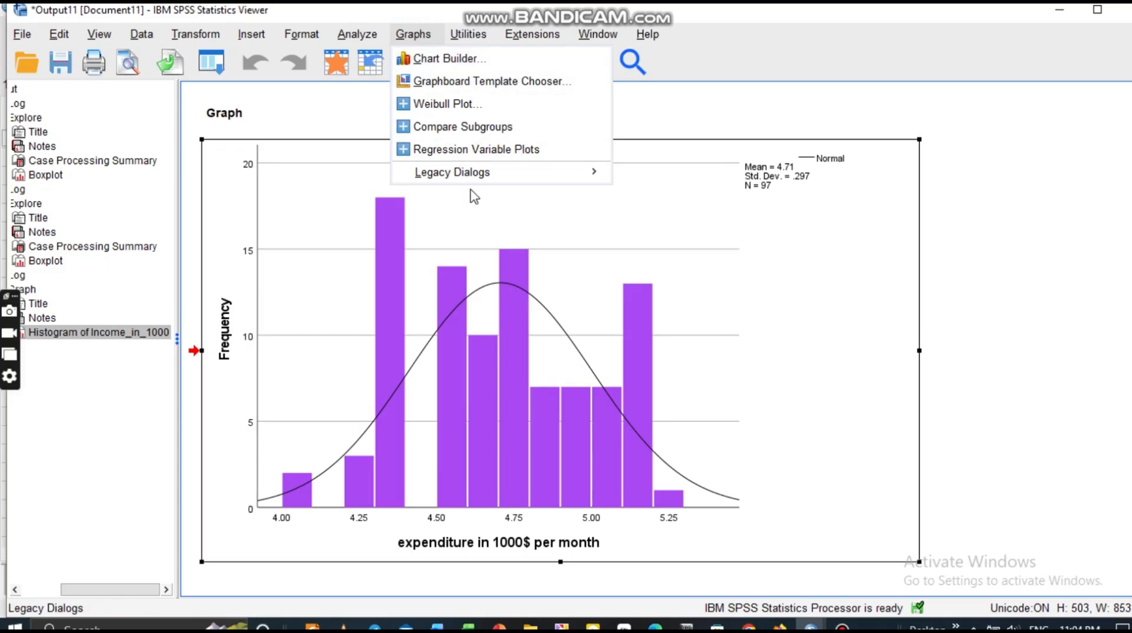
pyautogui.moveTo(506, 177)
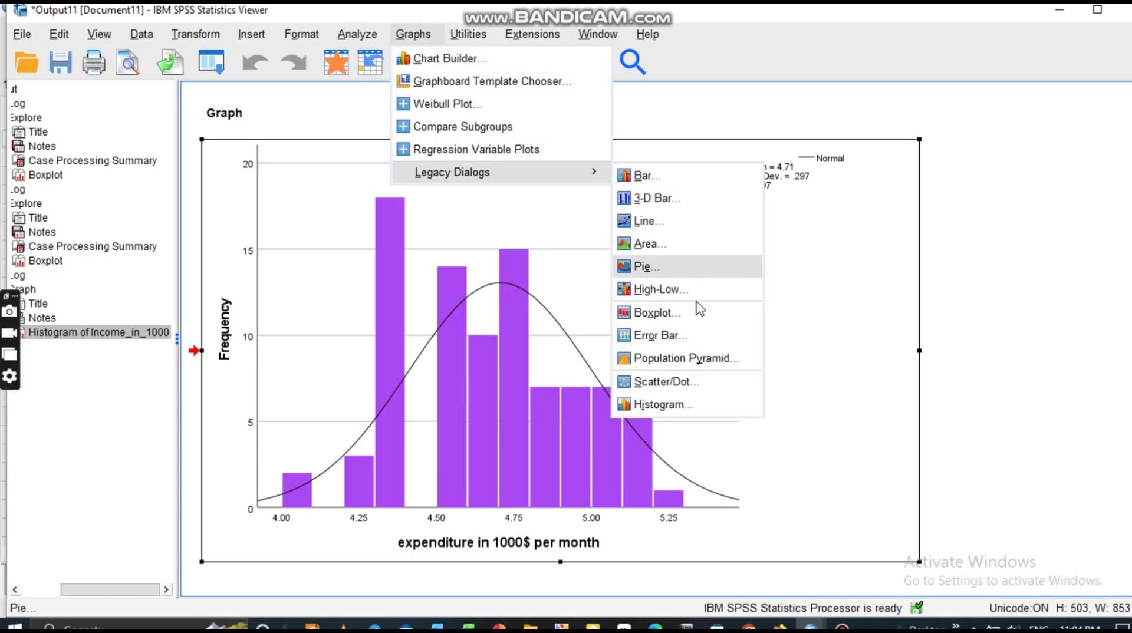
pyautogui.click(660, 267)
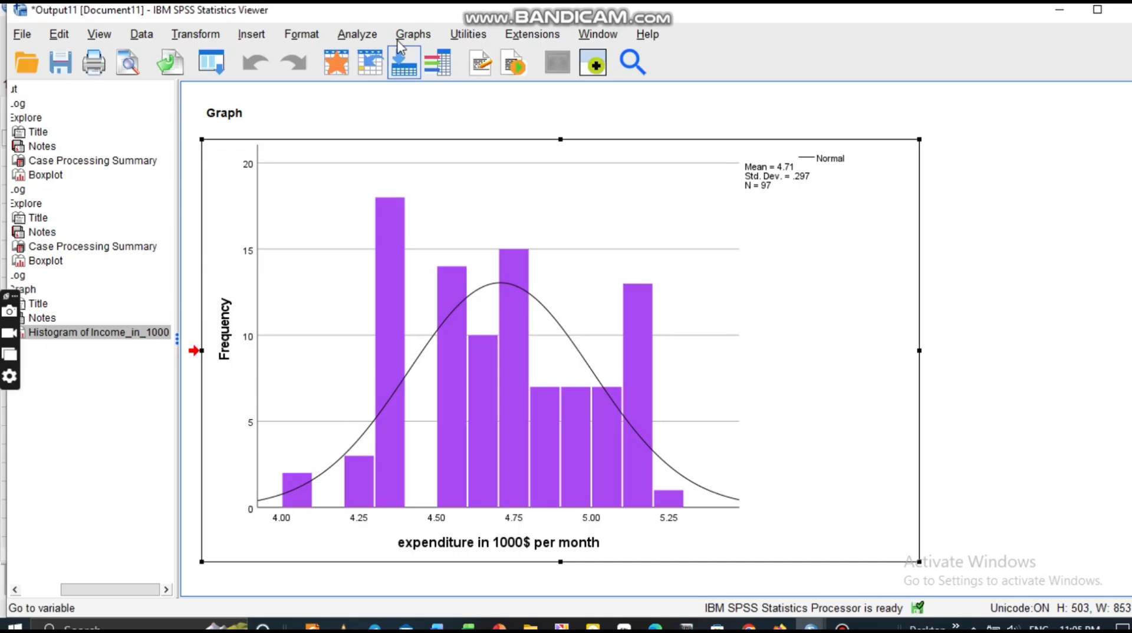
pyautogui.click(413, 34)
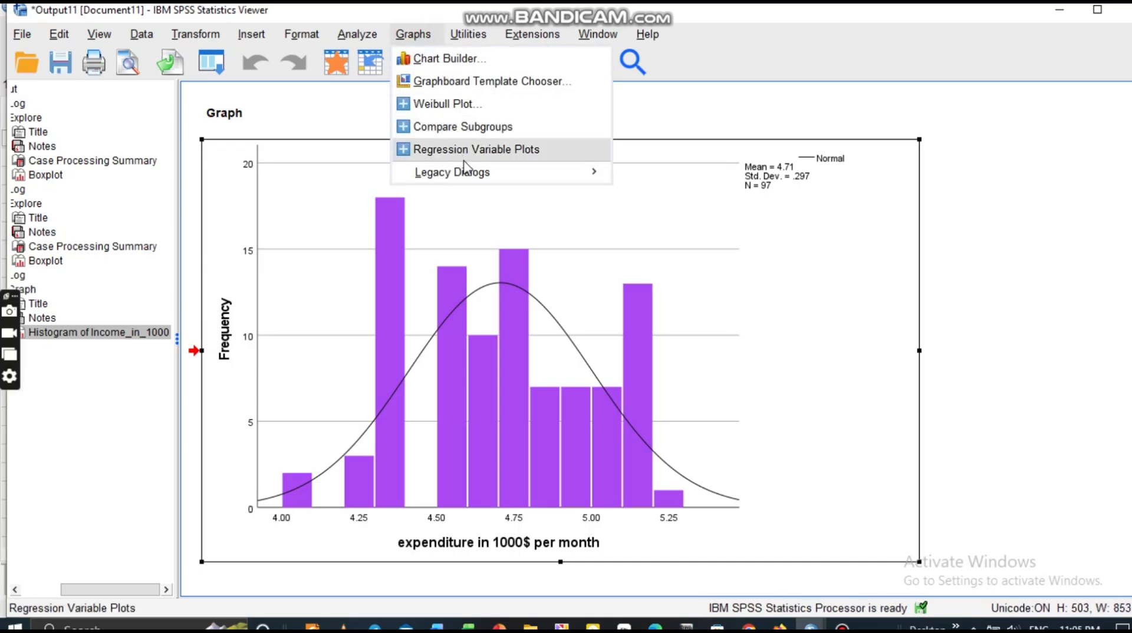
pyautogui.moveTo(493, 184)
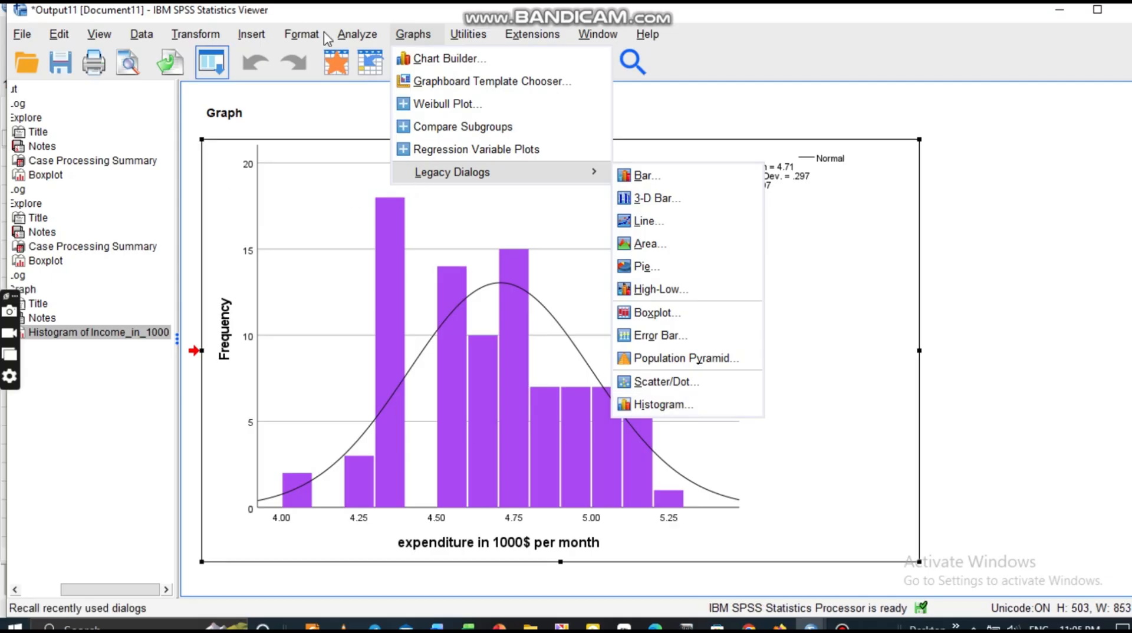
# Dismiss the Crosstabs statistics options and setup without running, then bring up the Analyze procedures list.
pyautogui.click(356, 35)
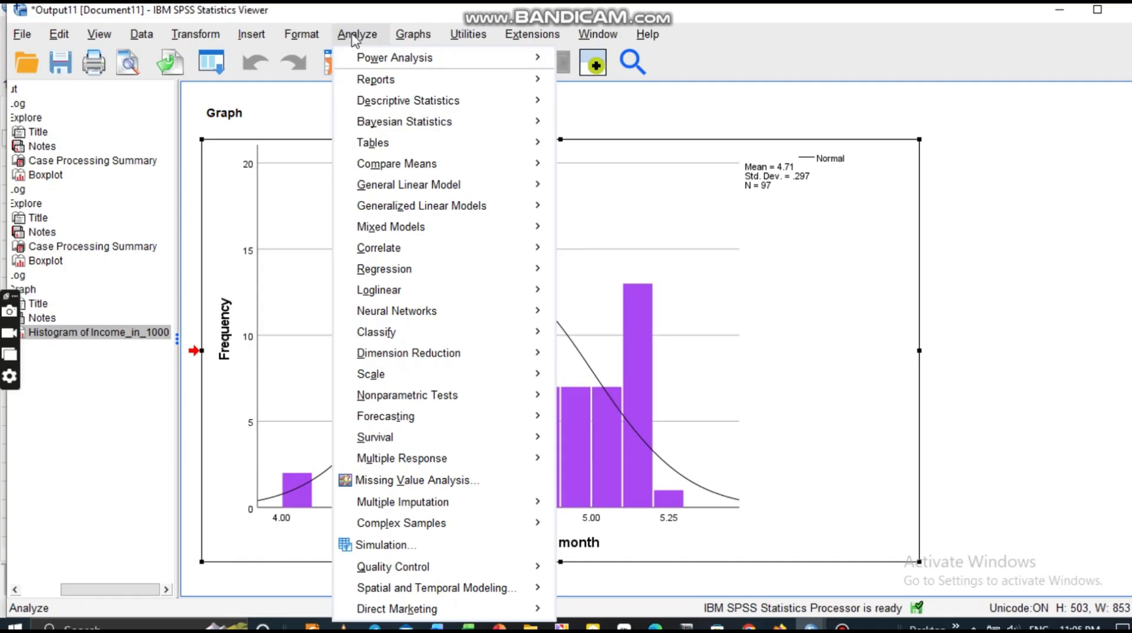
pyautogui.moveTo(378, 105)
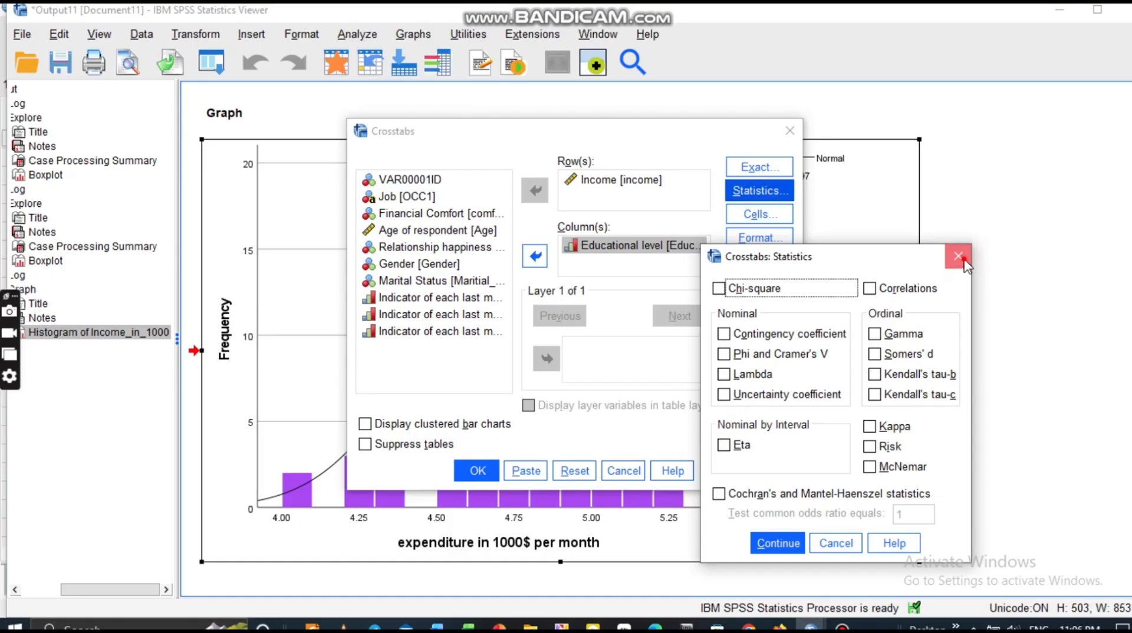
pyautogui.click(960, 257)
pyautogui.click(789, 139)
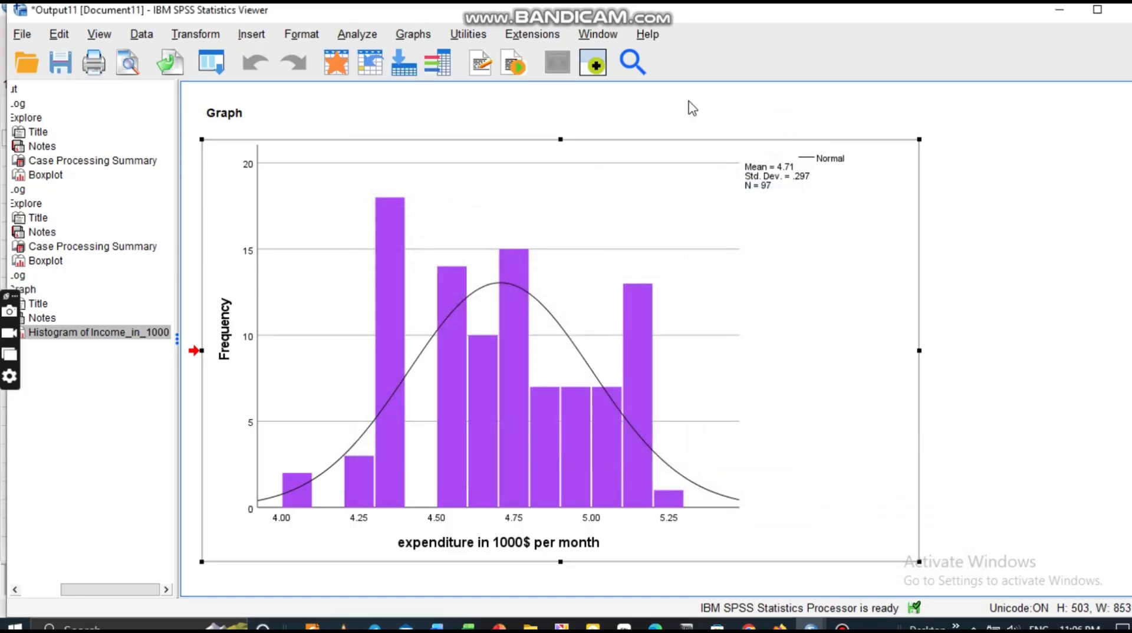
pyautogui.click(357, 34)
pyautogui.moveTo(418, 108)
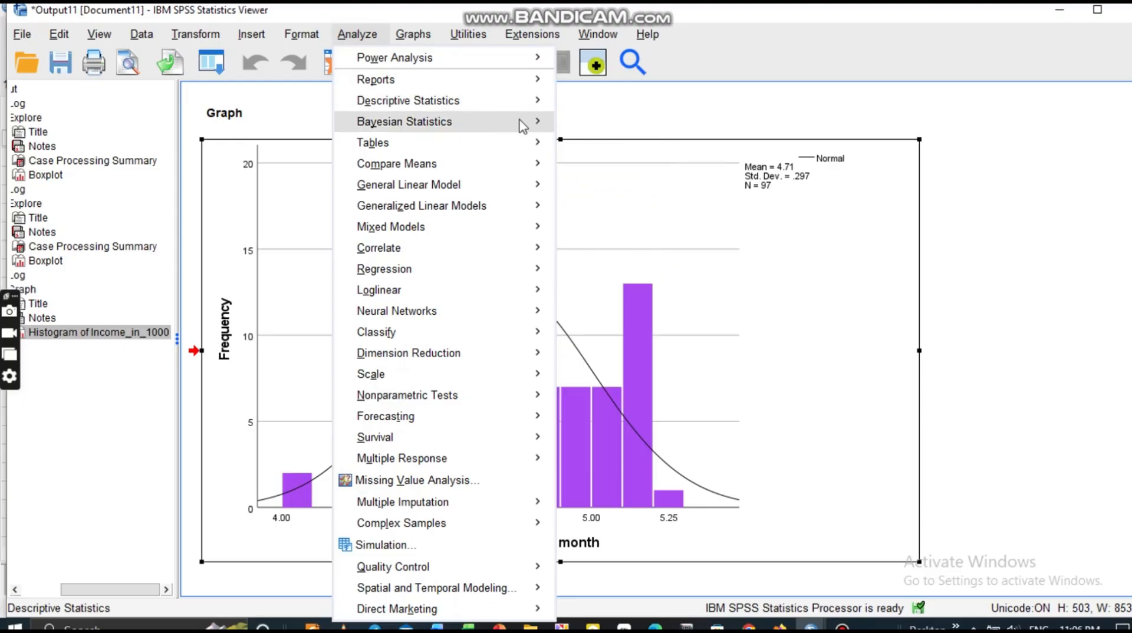
# Run Frequencies on the listed demographic variables and scroll through the tables in Output11.
pyautogui.click(637, 109)
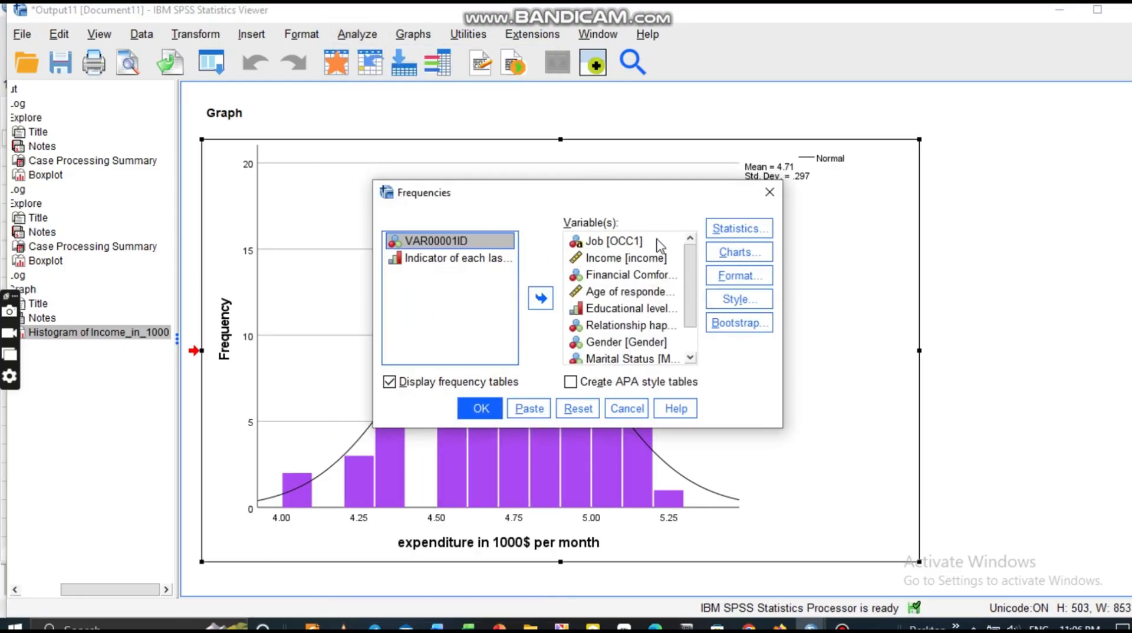
pyautogui.click(481, 409)
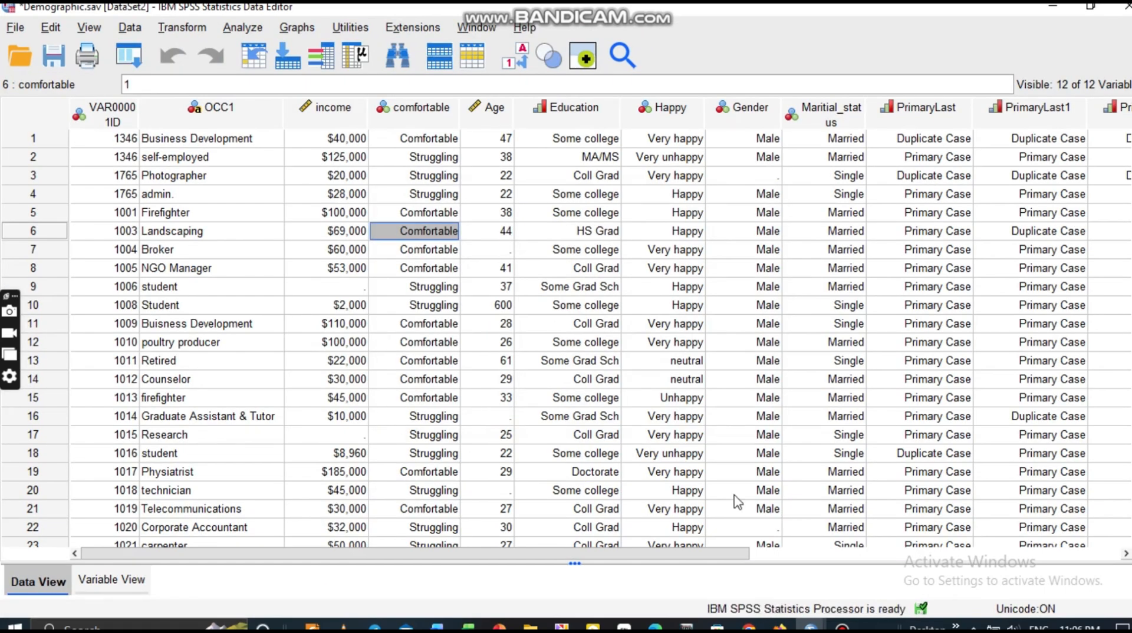
pyautogui.moveTo(811, 625)
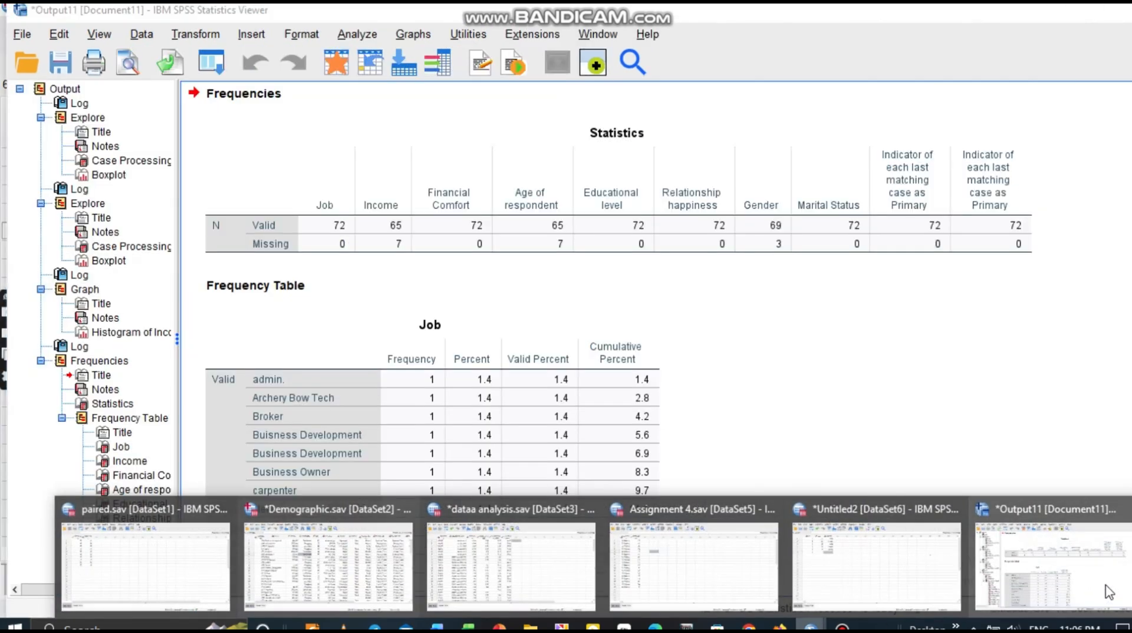
pyautogui.click(1109, 592)
pyautogui.scroll(-10, 434, 437)
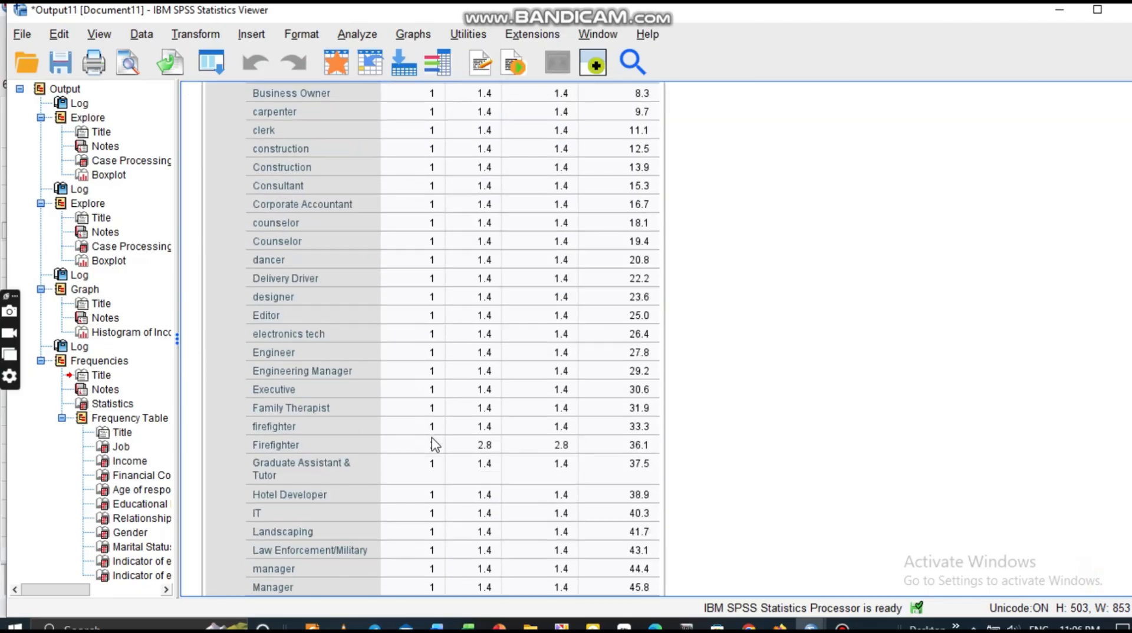
pyautogui.scroll(-20, 434, 445)
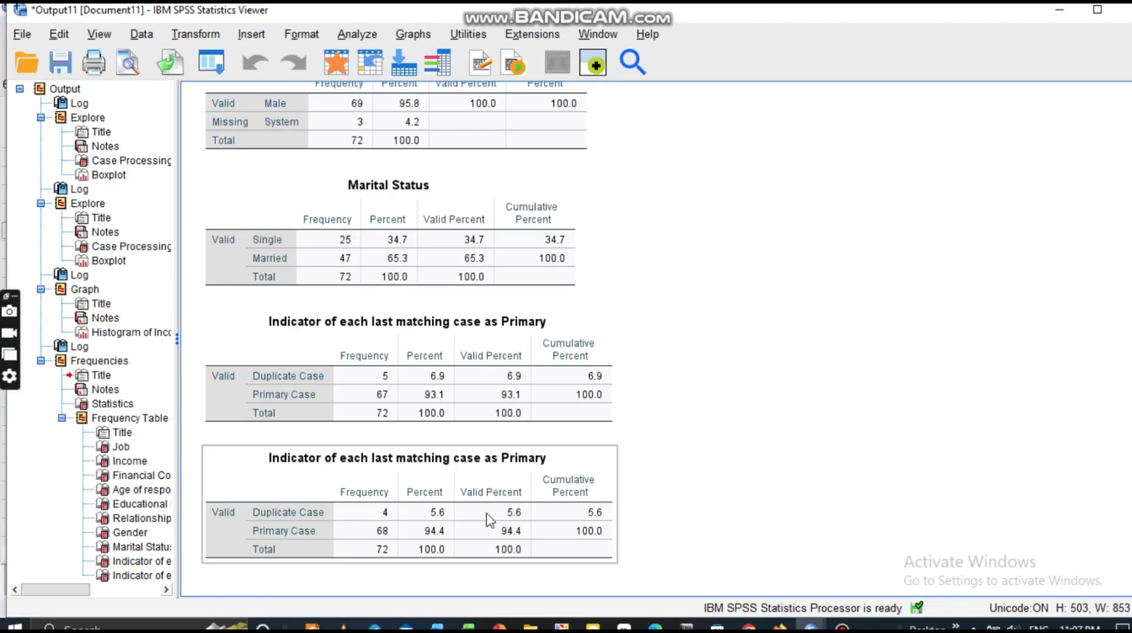
pyautogui.scroll(4, 396, 407)
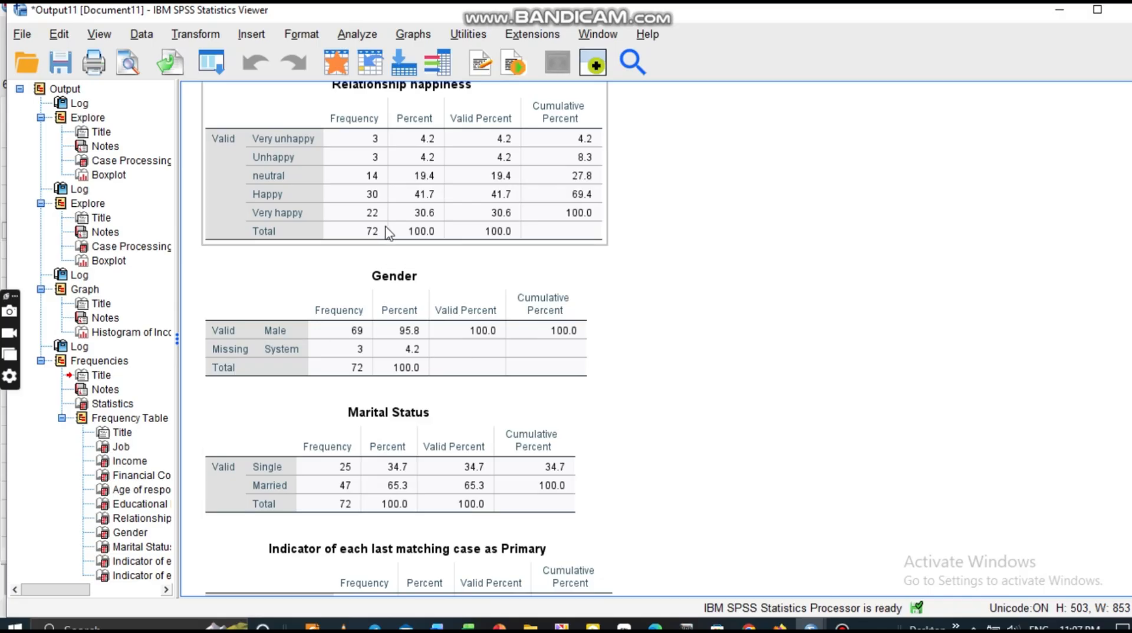
pyautogui.scroll(3, 380, 324)
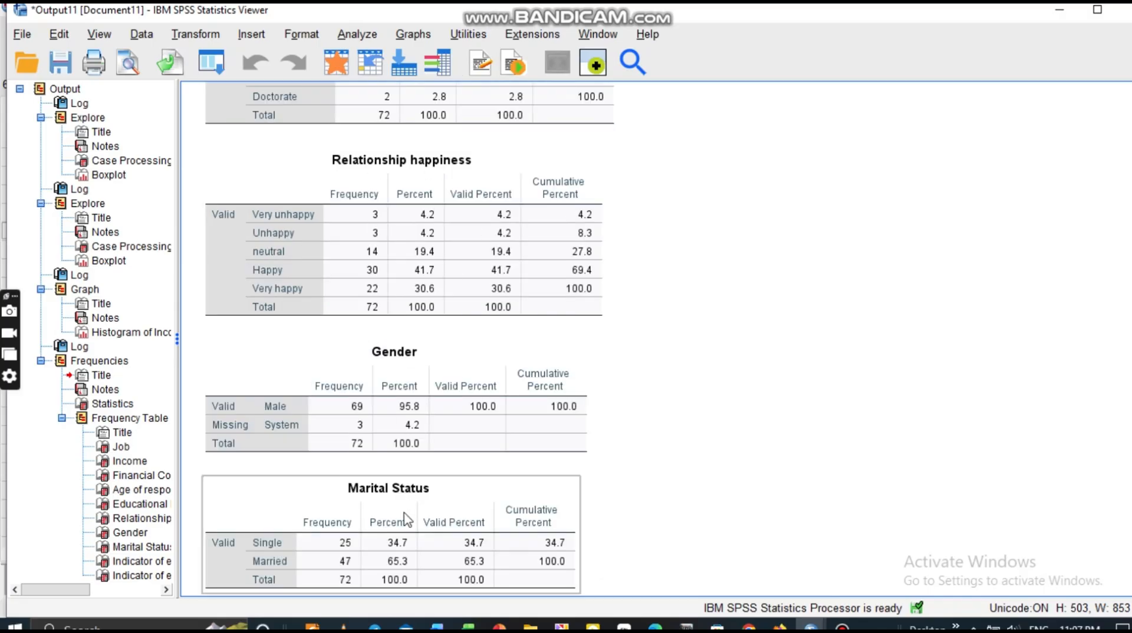
pyautogui.scroll(-3, 382, 479)
pyautogui.scroll(-3, 383, 479)
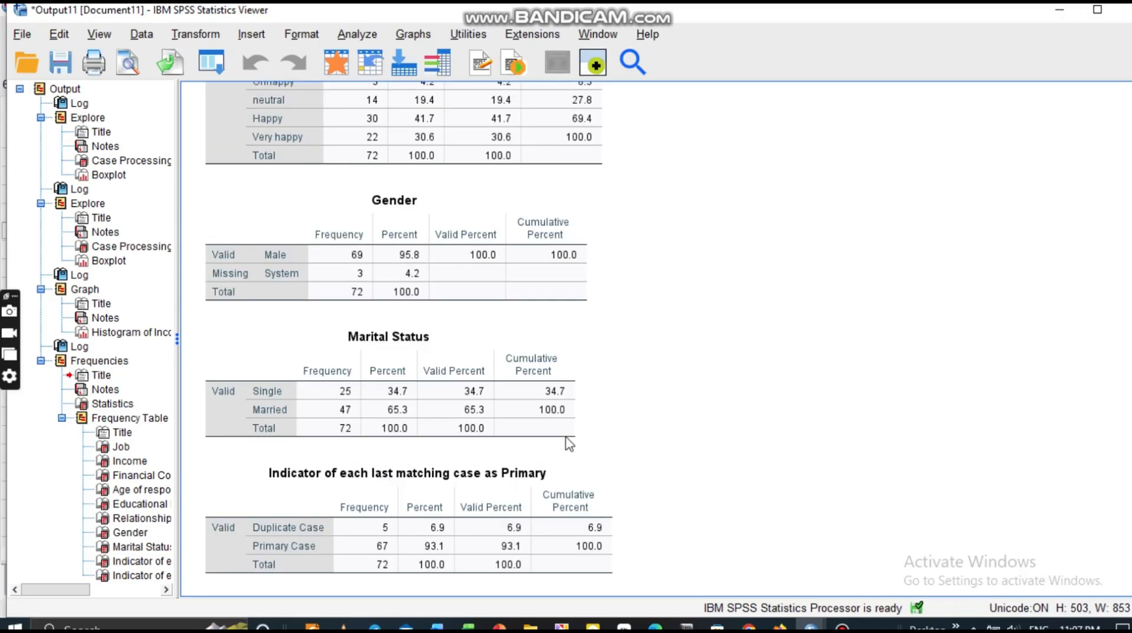
pyautogui.scroll(-2, 569, 444)
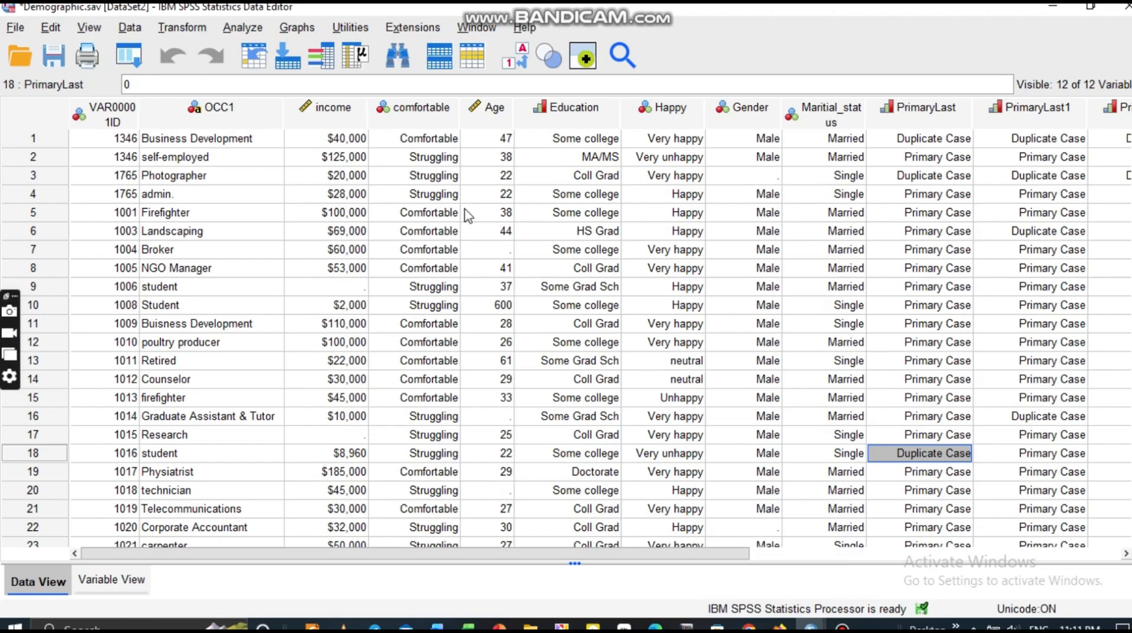
# Open Frequencies and add Income and Age of respondent as the analysed variables.
pyautogui.click(260, 37)
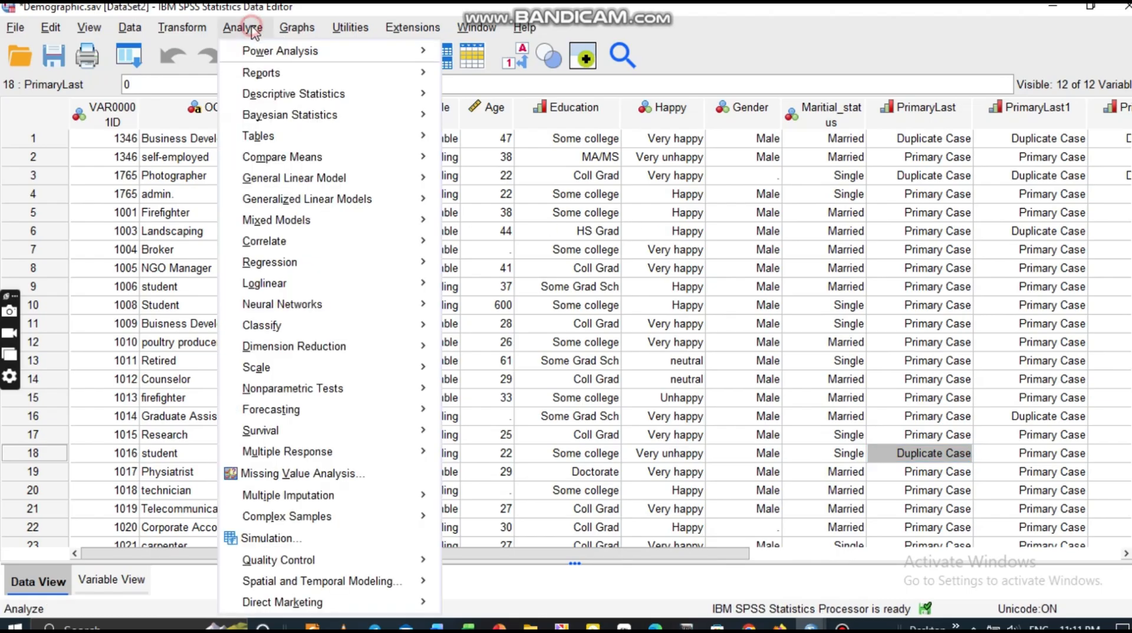
pyautogui.moveTo(283, 102)
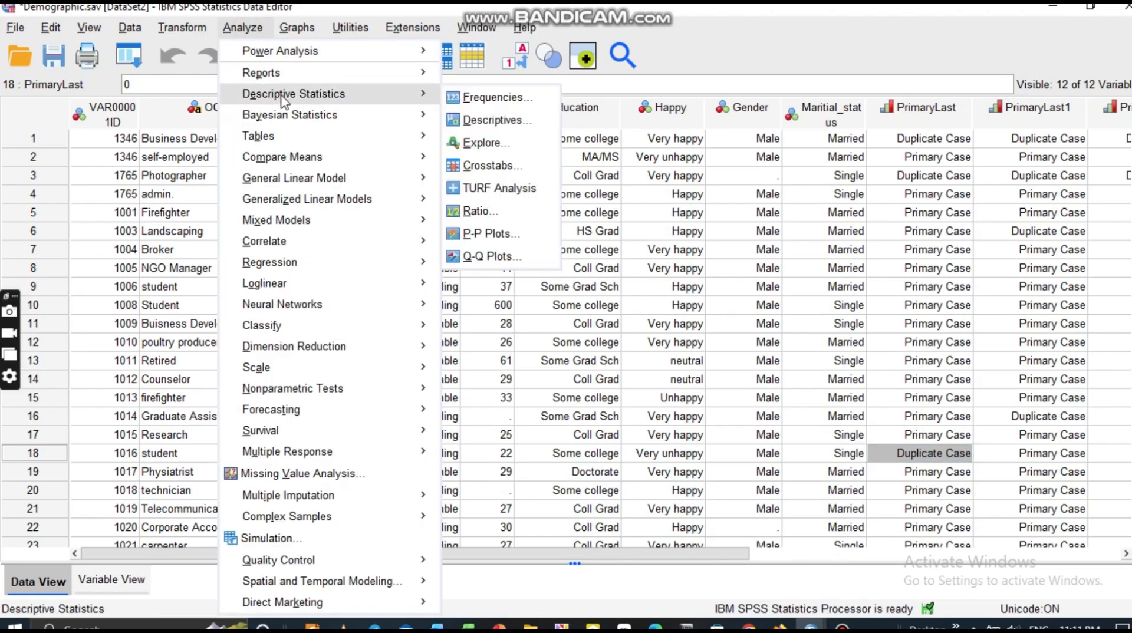
pyautogui.click(513, 98)
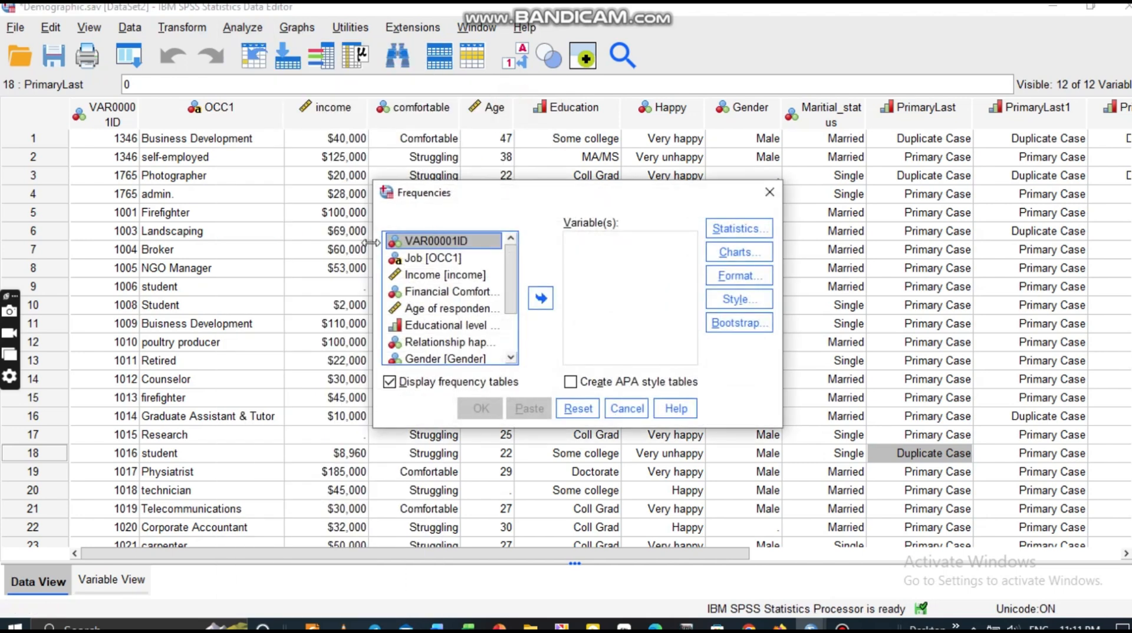
pyautogui.click(455, 310)
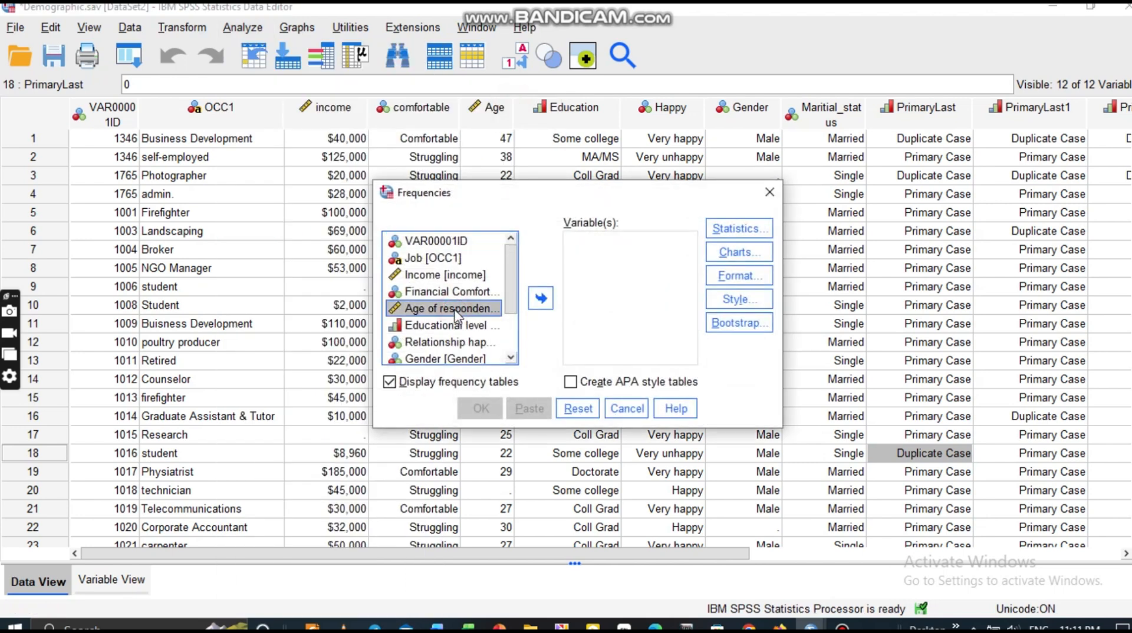
pyautogui.keyDown('ctrl'); pyautogui.click(460, 276); pyautogui.keyUp('ctrl')
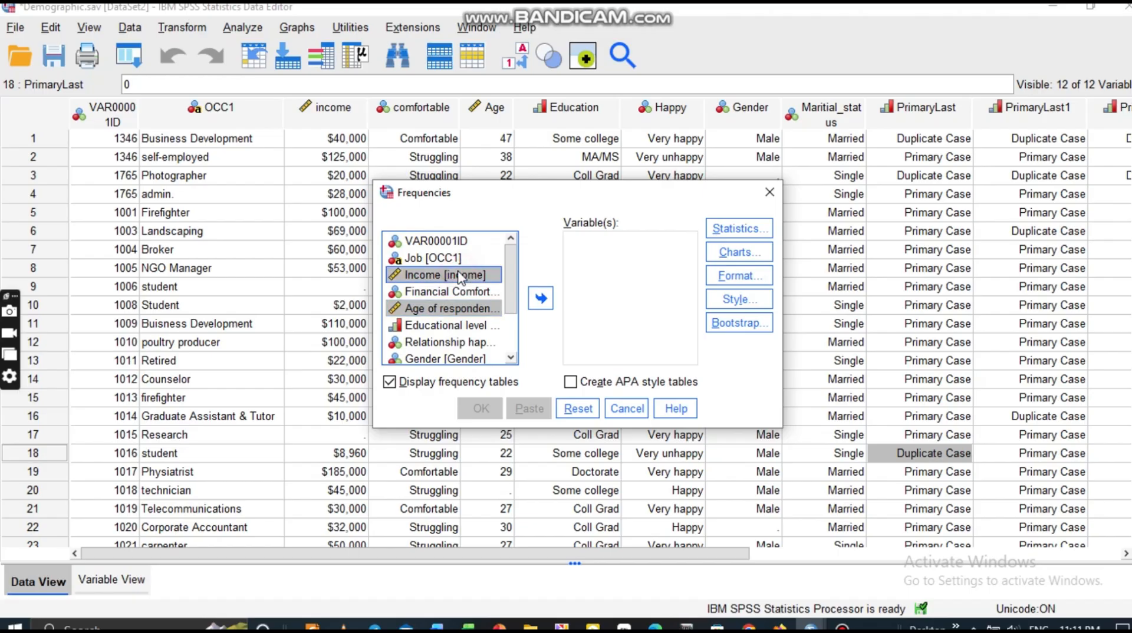
pyautogui.moveTo(511, 291)
pyautogui.mouseDown()
pyautogui.moveTo(508, 355)
pyautogui.moveTo(500, 280)
pyautogui.mouseUp()
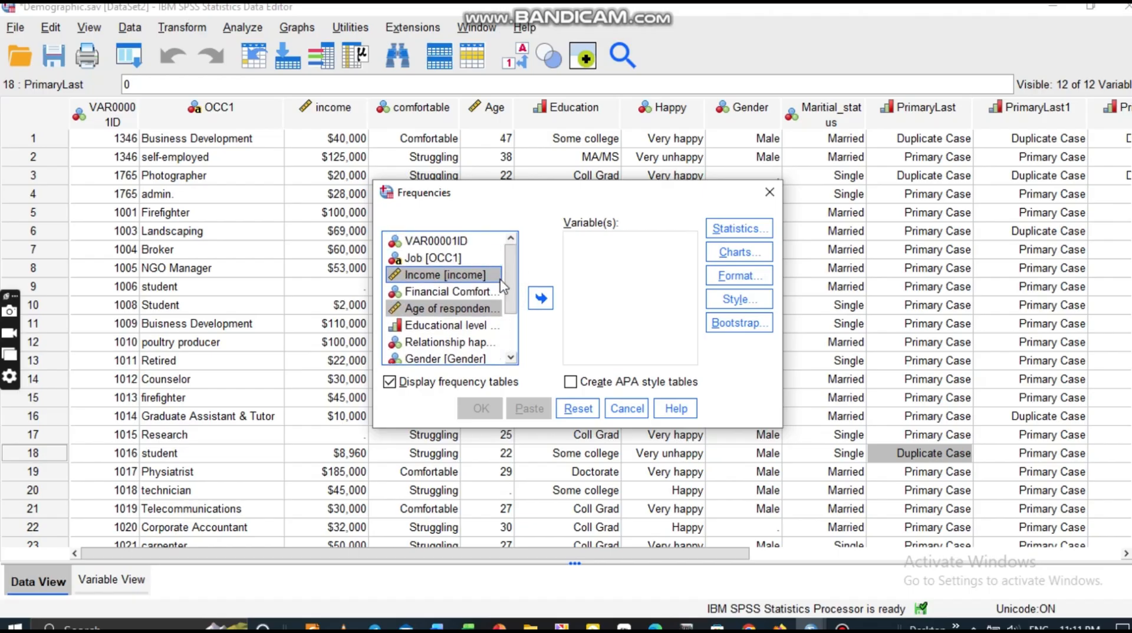
pyautogui.click(541, 299)
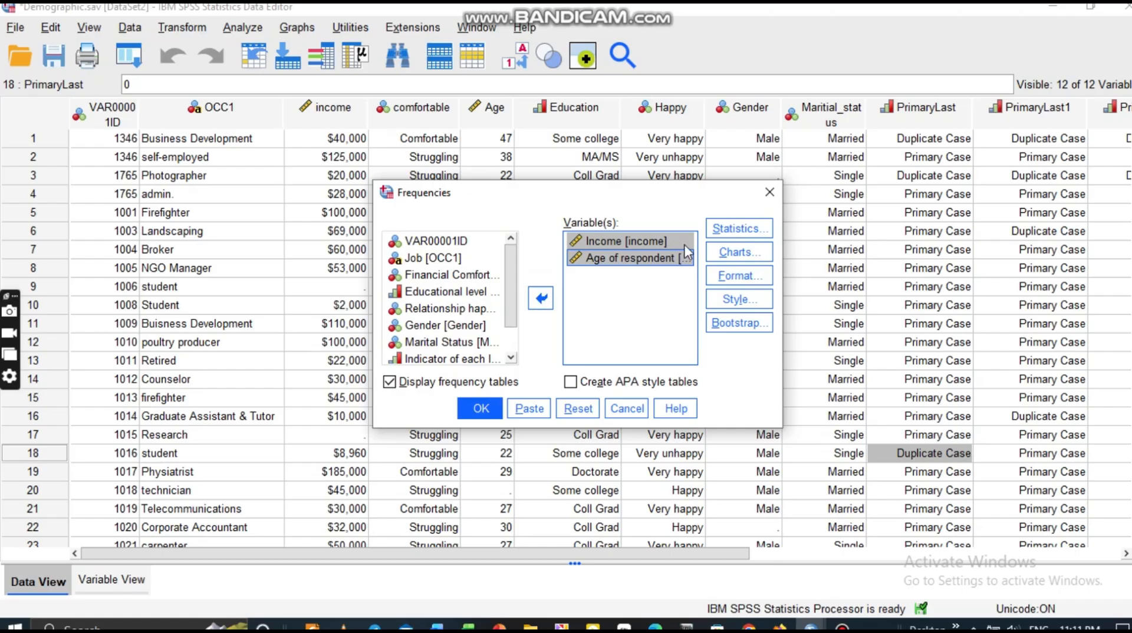
# Request mean, median, mode, sum, skewness, kurtosis, variance and standard deviation in Frequencies statistics.
pyautogui.click(739, 230)
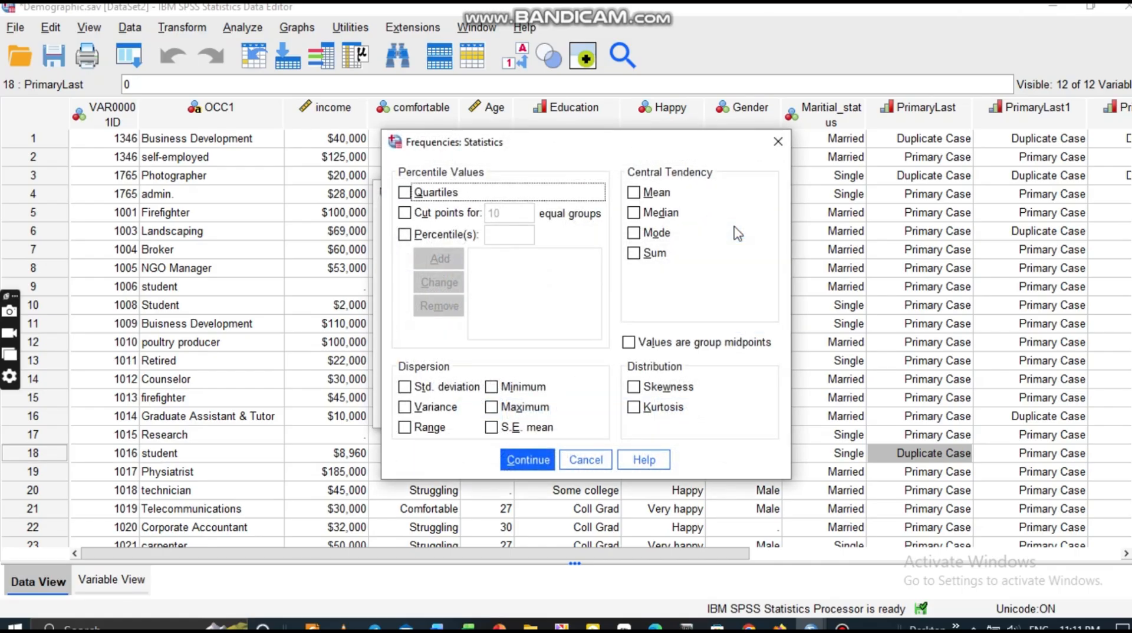
pyautogui.click(635, 192)
pyautogui.click(634, 214)
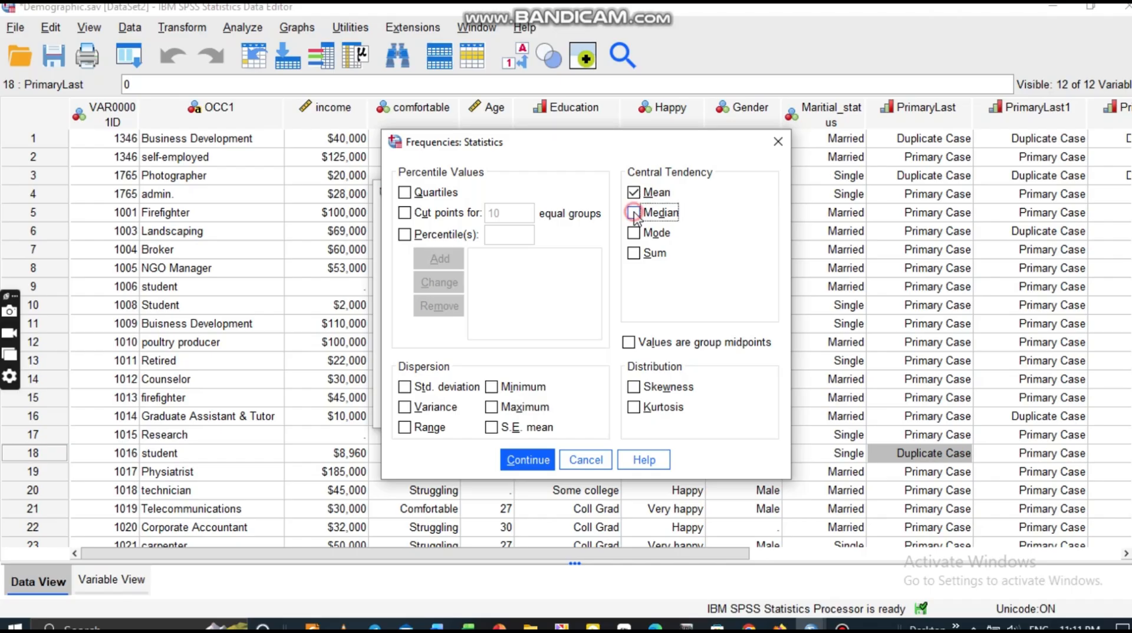
pyautogui.click(634, 233)
pyautogui.click(635, 254)
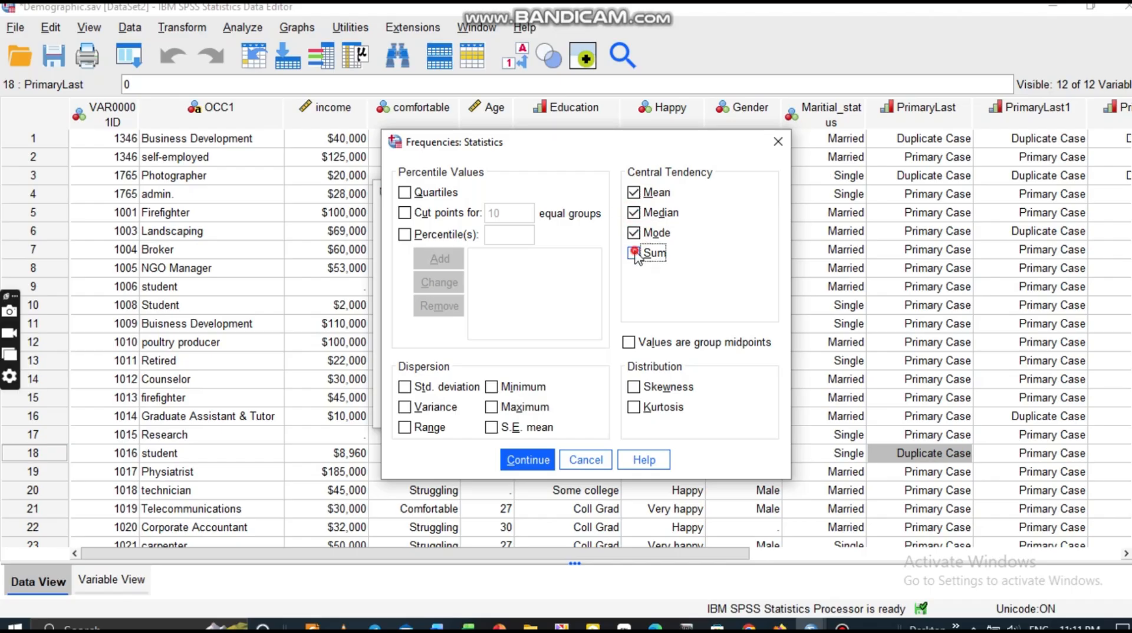
pyautogui.click(634, 388)
pyautogui.click(634, 407)
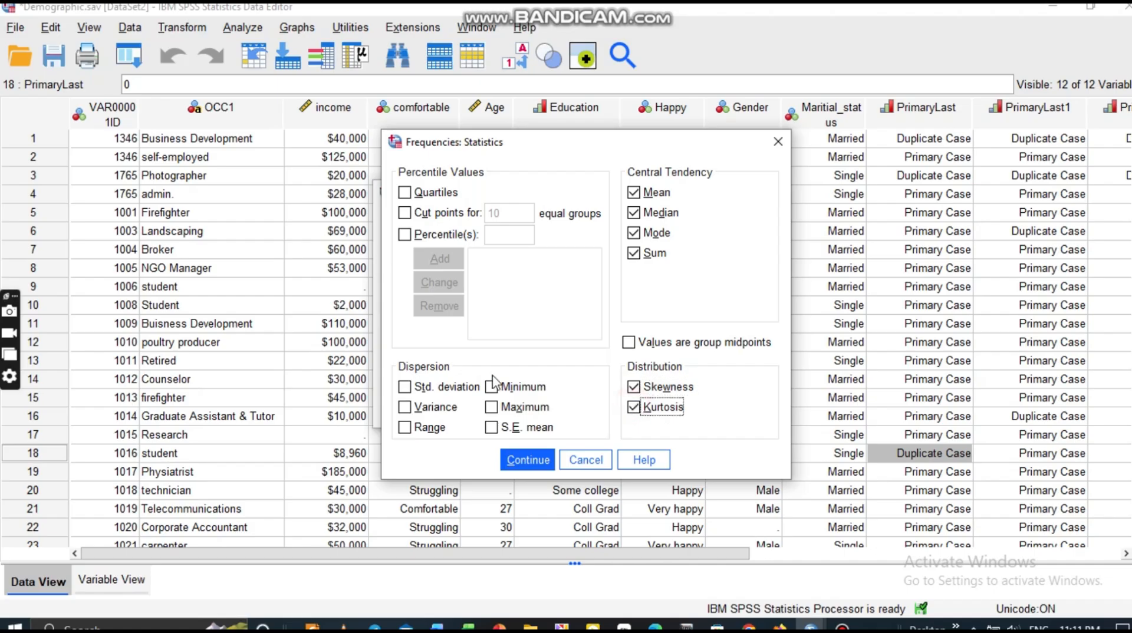
pyautogui.click(405, 408)
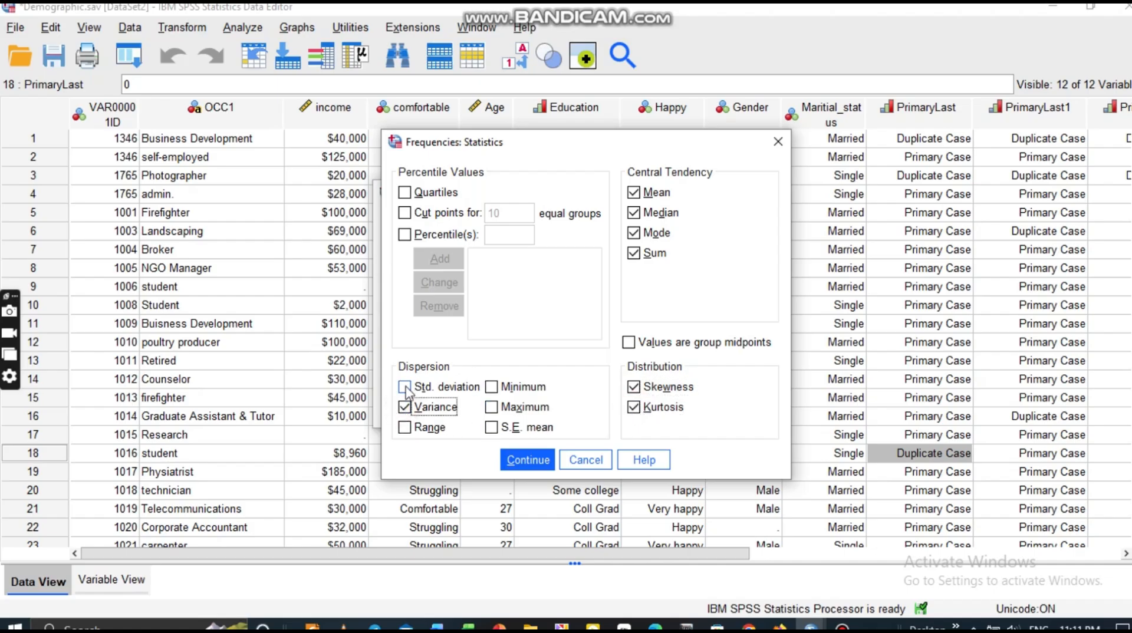
pyautogui.click(404, 387)
pyautogui.click(538, 462)
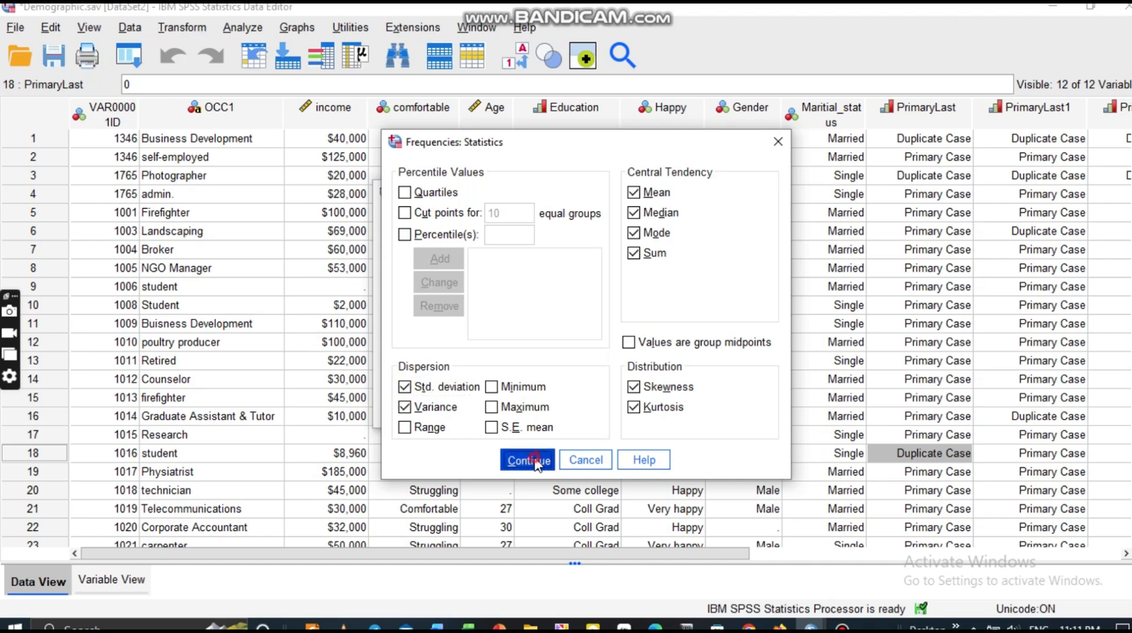
# Run Frequencies for Income and Age (Income mean $63,991.69, Age mean 42.26), then close the output.
pyautogui.click(481, 408)
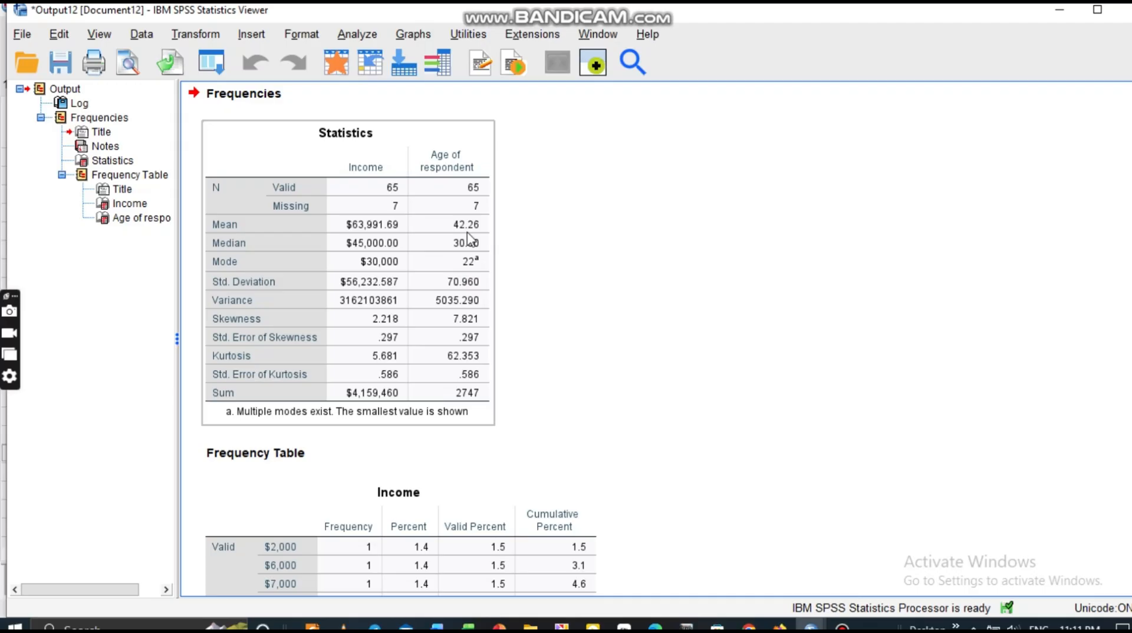
pyautogui.click(1127, 18)
# Discard the frequencies output unsaved, then show the Analyze > Compare Means submenu with One-Way ANOVA.
pyautogui.click(571, 341)
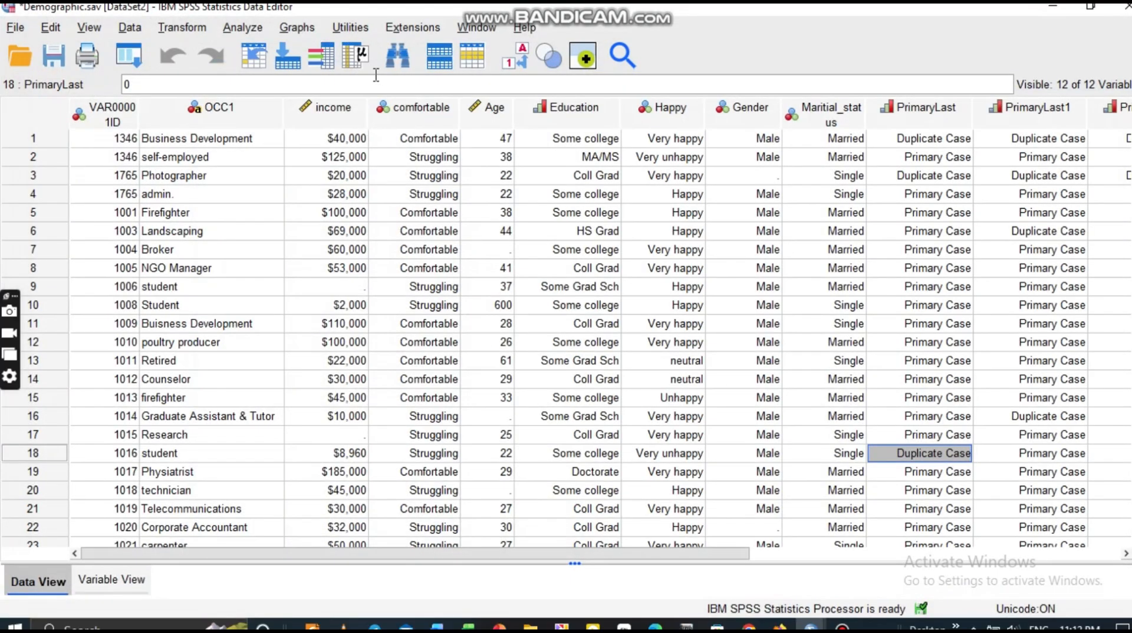
pyautogui.click(254, 30)
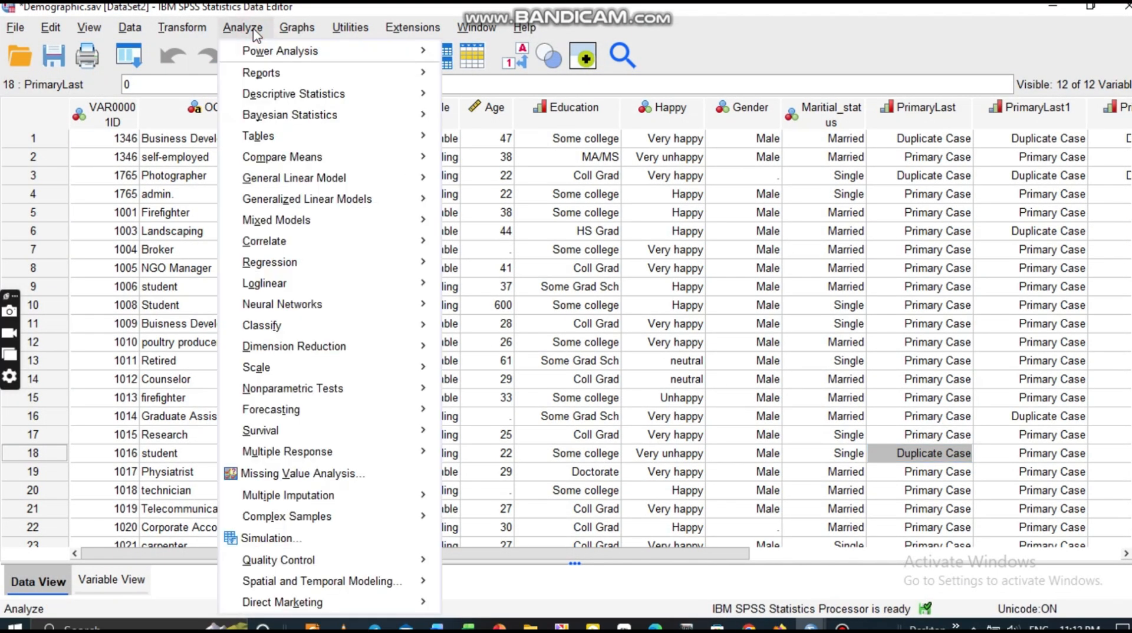
pyautogui.moveTo(263, 164)
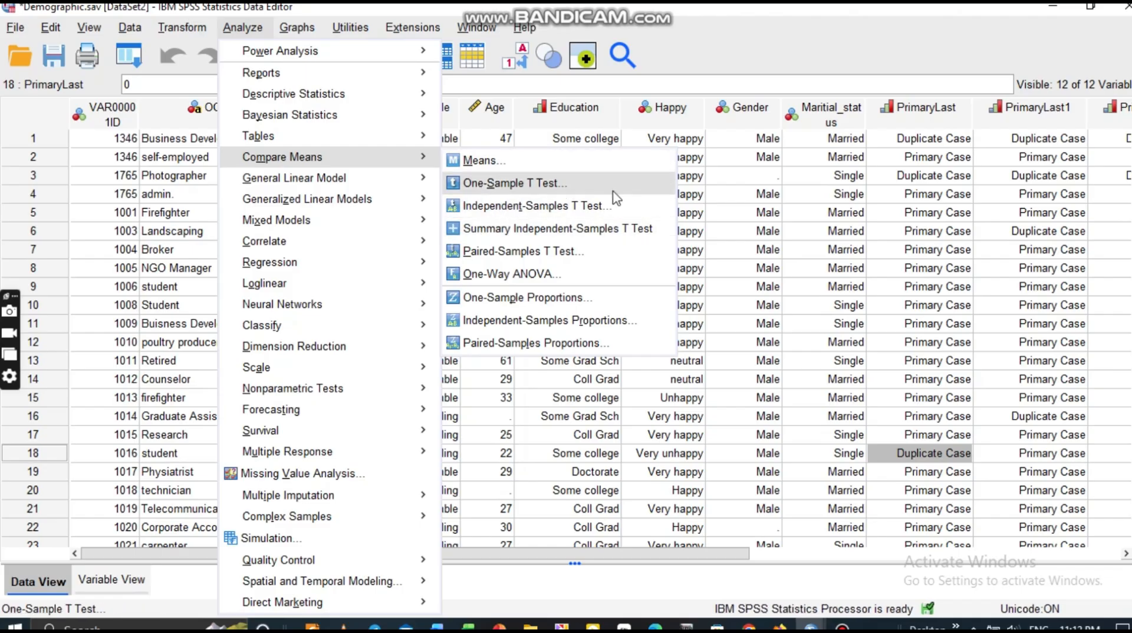
pyautogui.moveTo(370, 188)
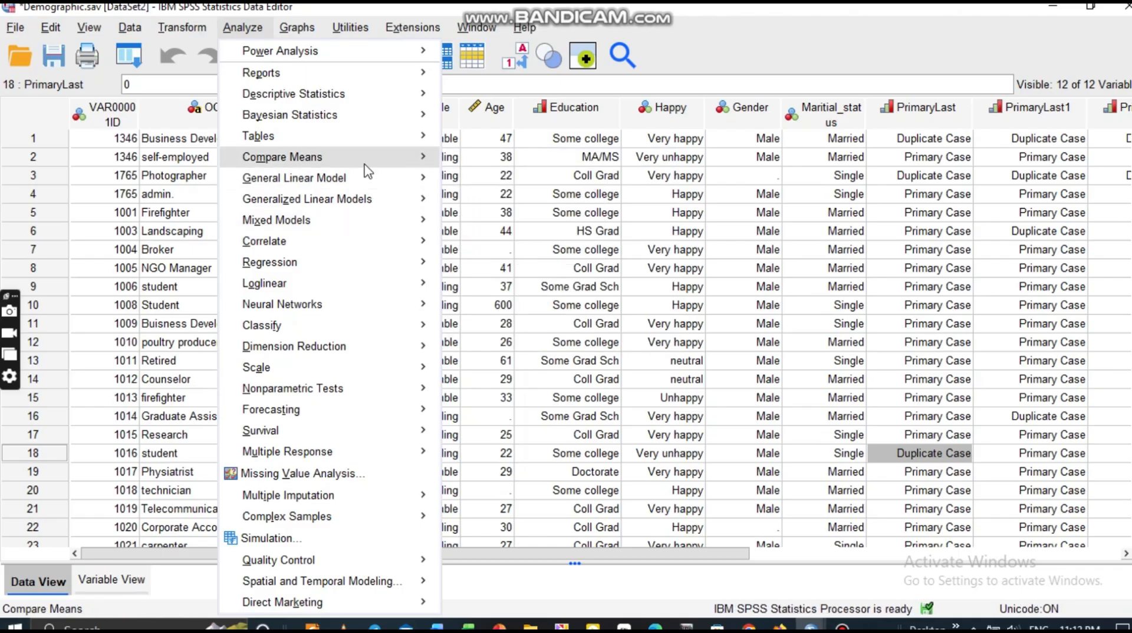
pyautogui.moveTo(370, 161)
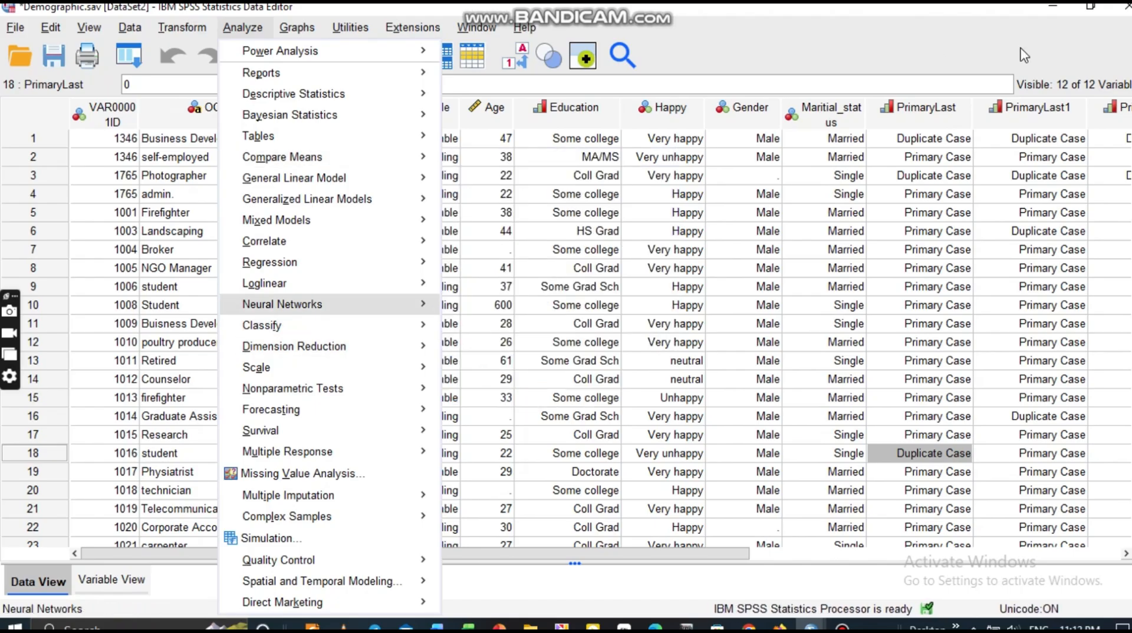
pyautogui.moveTo(413, 304)
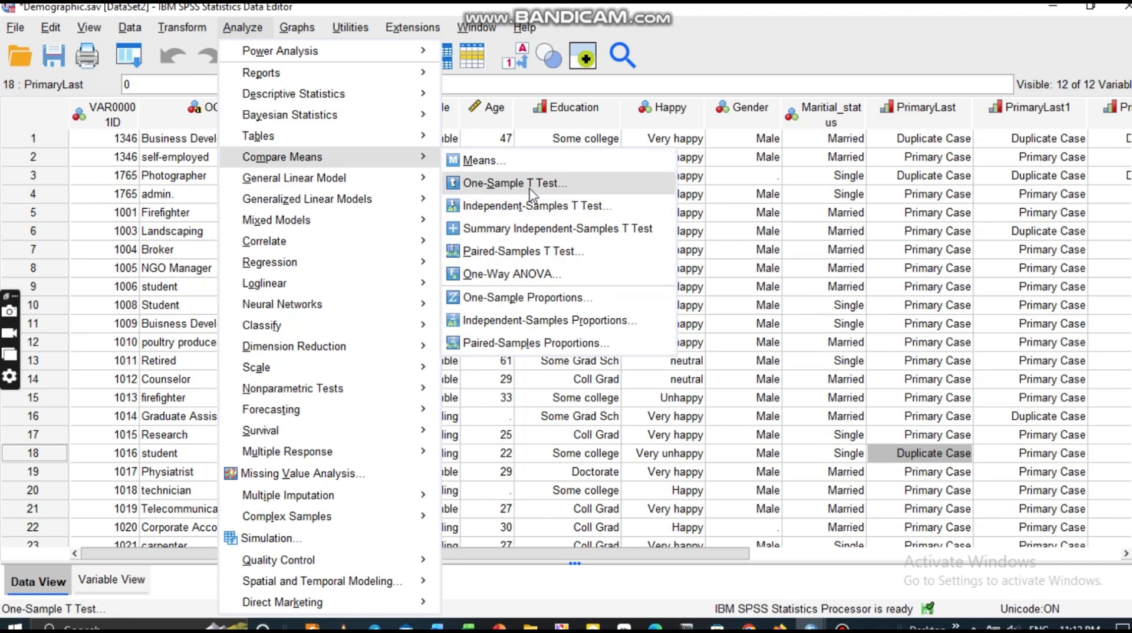
pyautogui.click(563, 298)
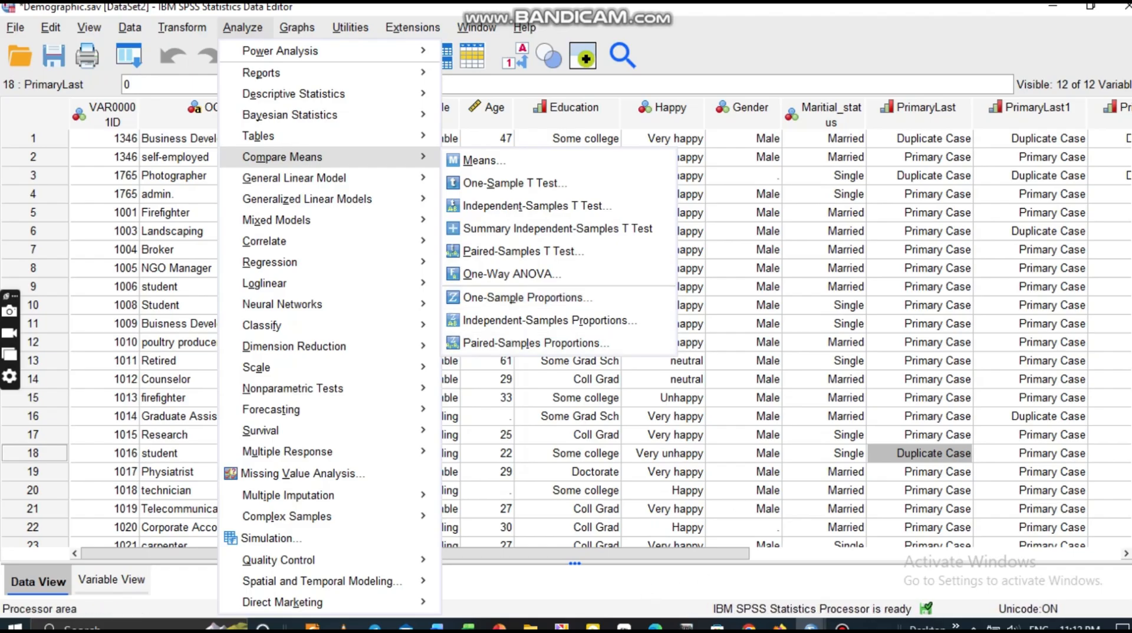
pyautogui.moveTo(811, 626)
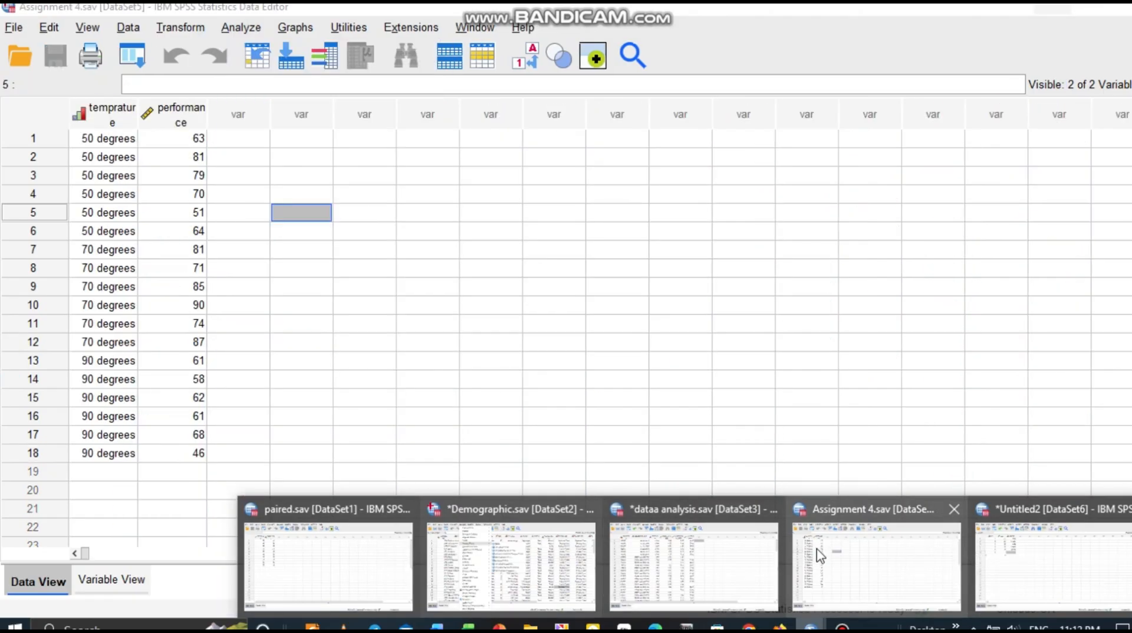
# On Assignment 4.sav, run One-Way ANOVA with learning performance as dependent and temprature condition as factor.
pyautogui.click(809, 549)
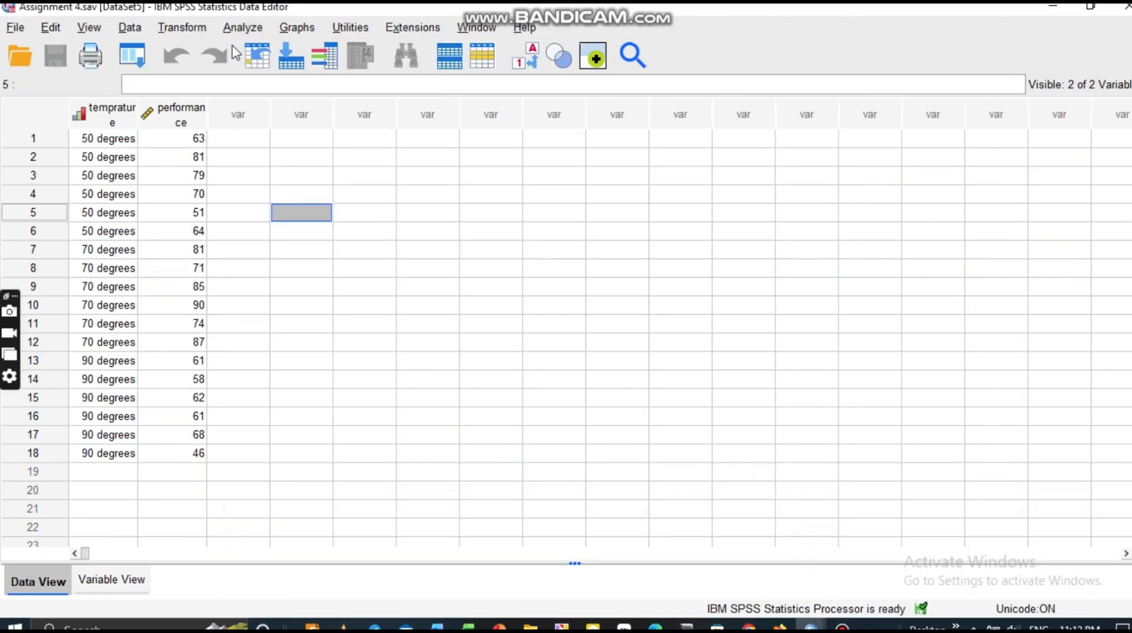
pyautogui.click(242, 27)
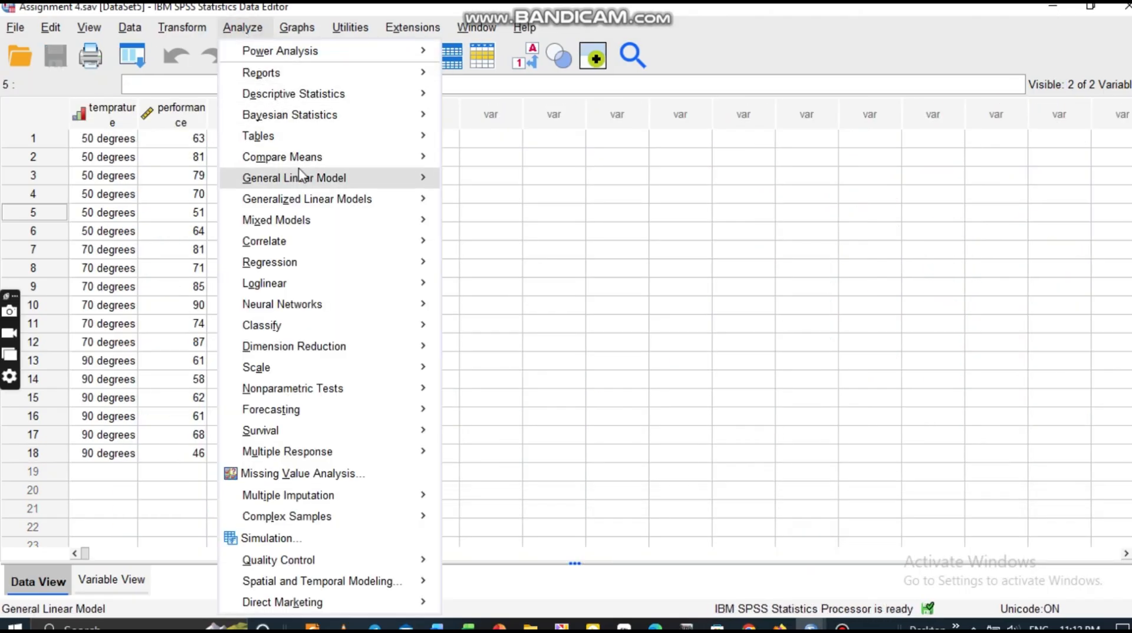
pyautogui.moveTo(304, 165)
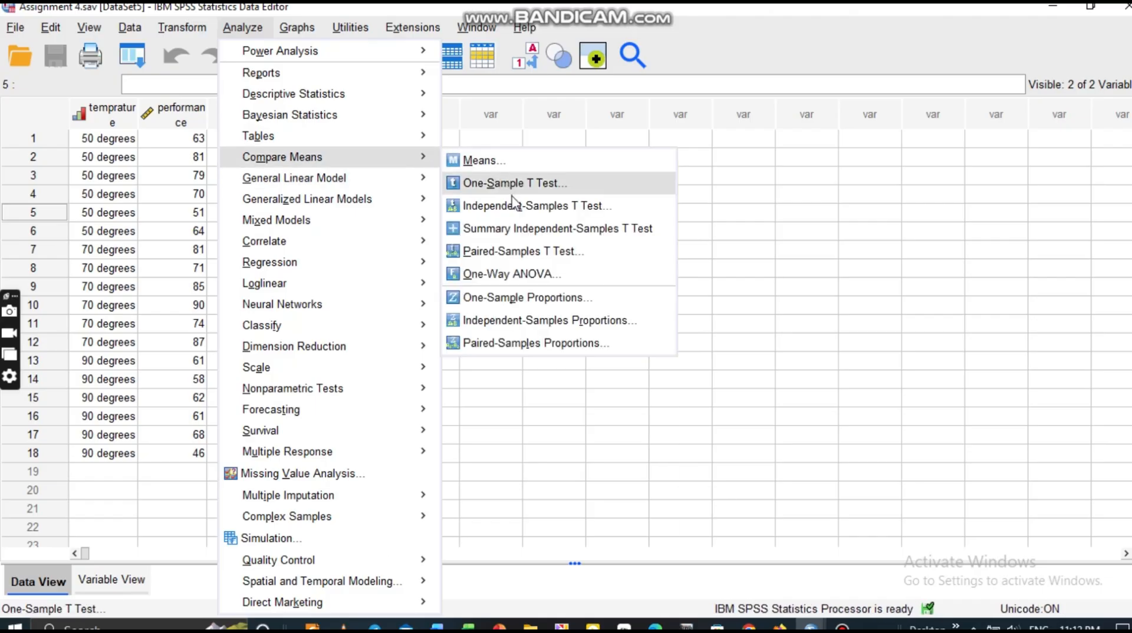
pyautogui.click(513, 274)
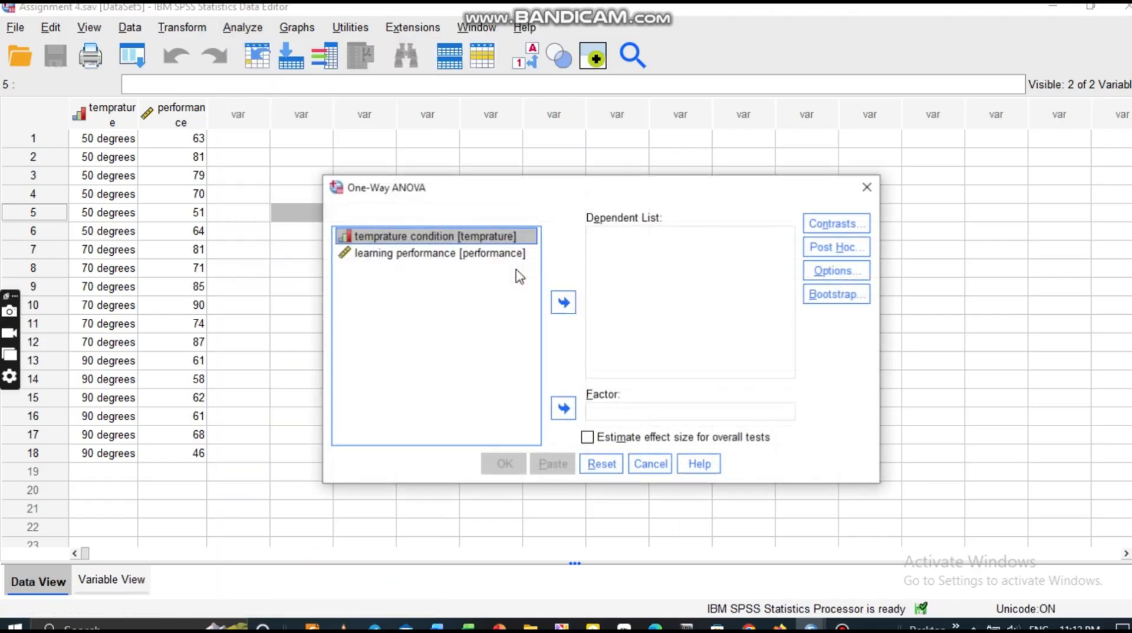
pyautogui.click(374, 255)
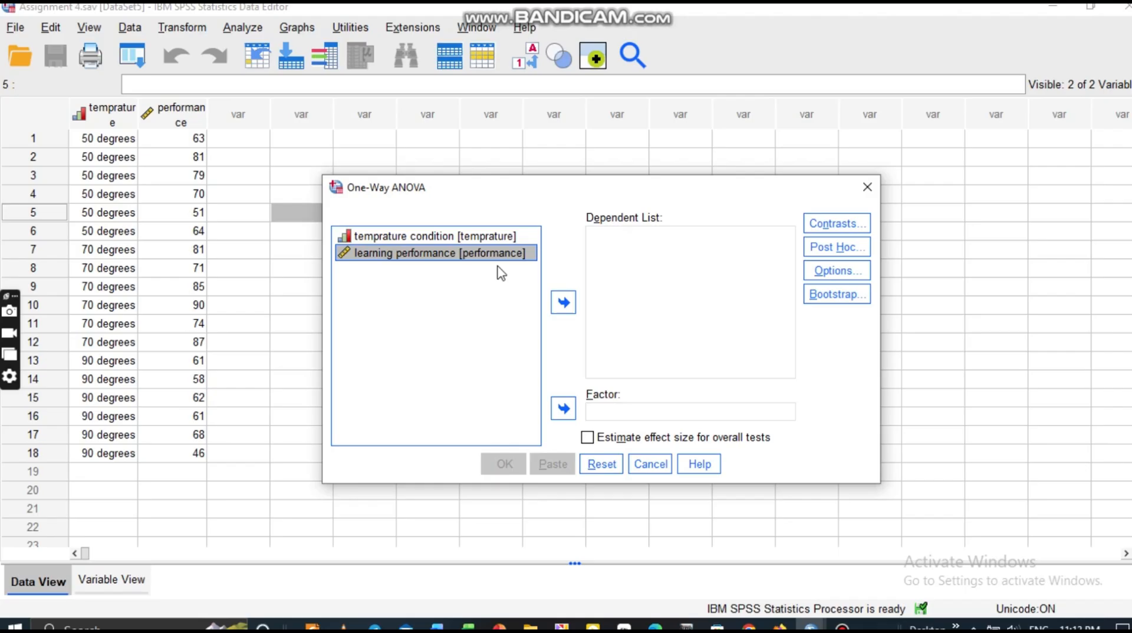
pyautogui.click(563, 303)
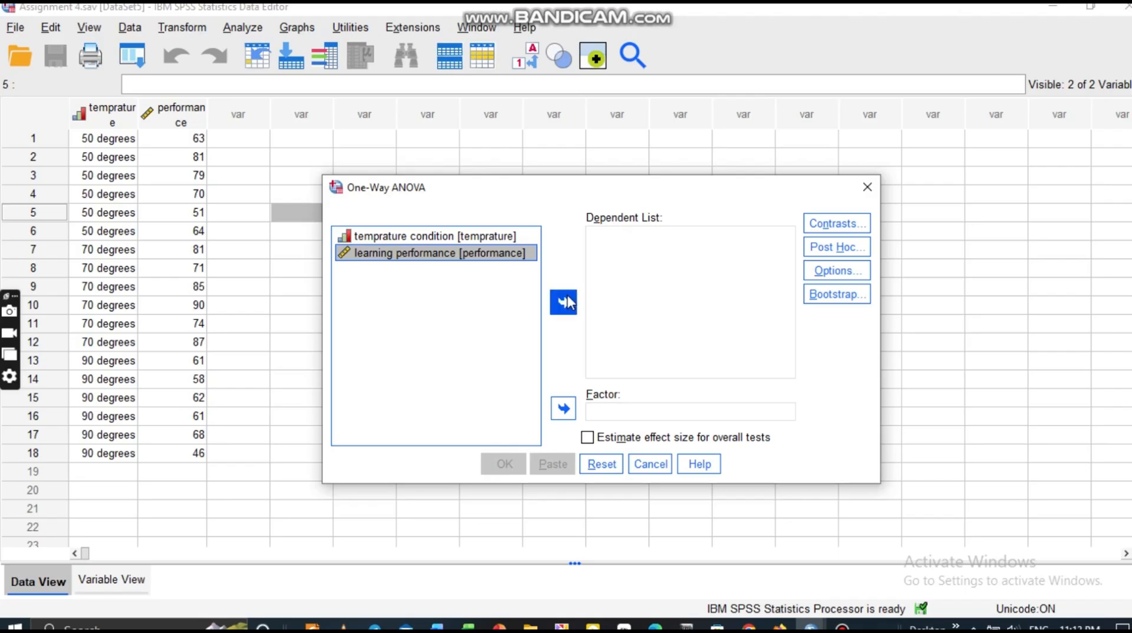
pyautogui.click(478, 237)
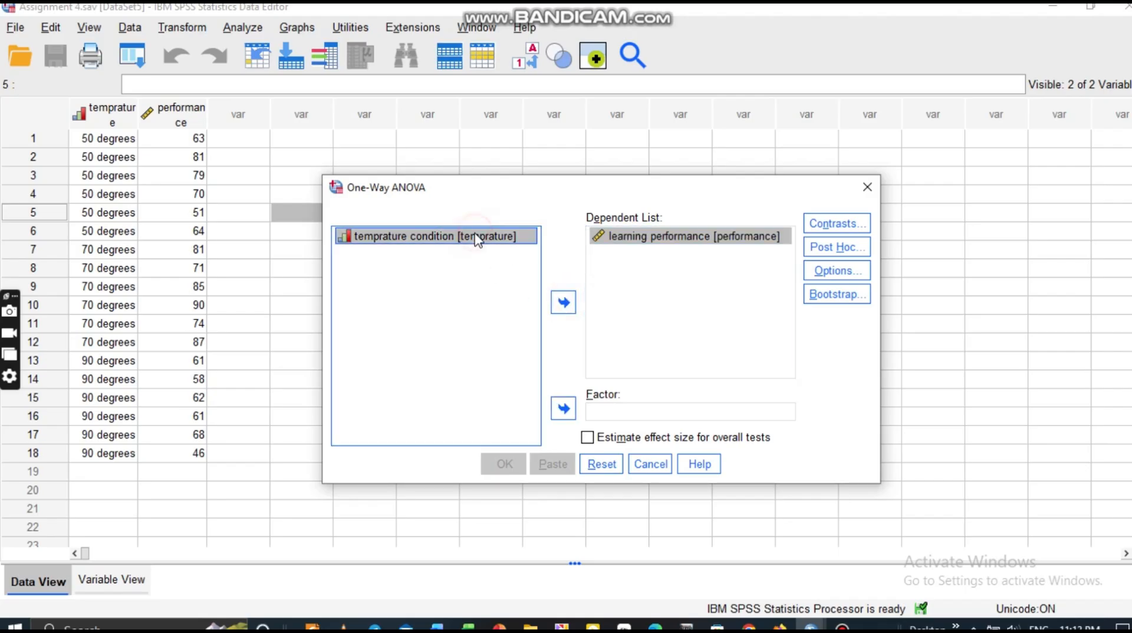
pyautogui.click(563, 409)
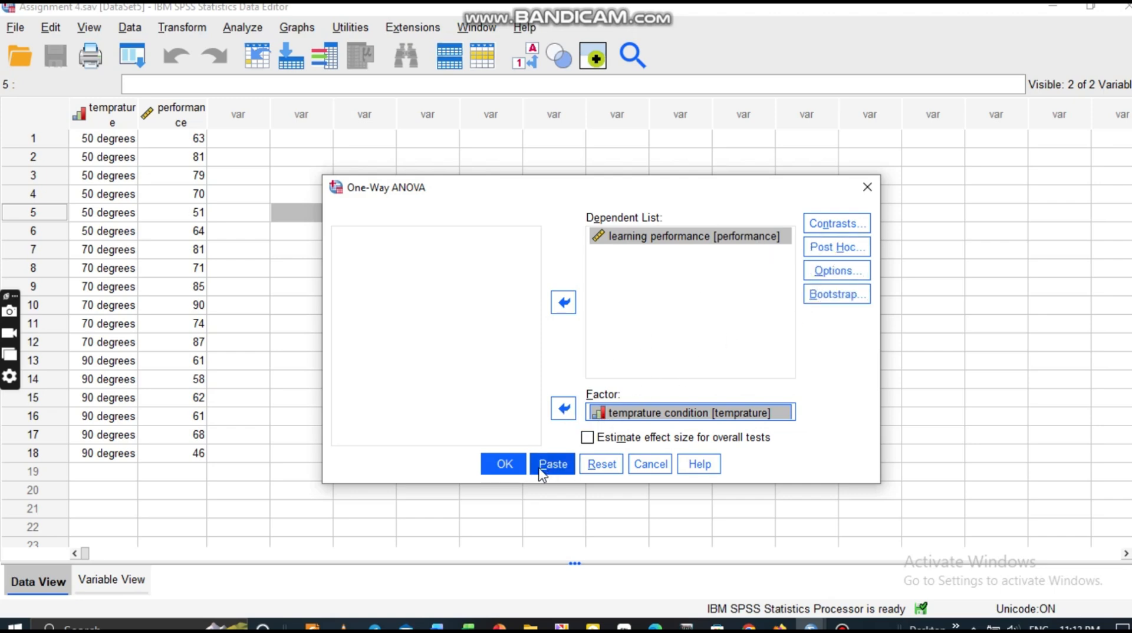
pyautogui.click(506, 465)
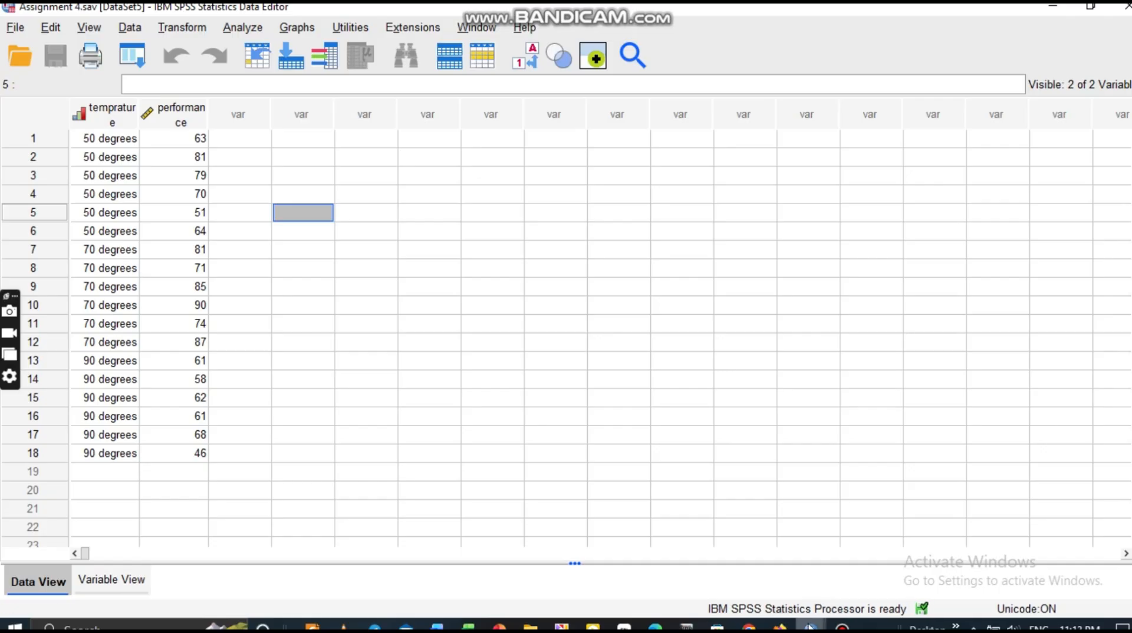
# Review the ANOVA table (F = 9.426, Sig. = .002) in Output13, then return to Assignment 4.
pyautogui.moveTo(811, 627)
pyautogui.click(1053, 594)
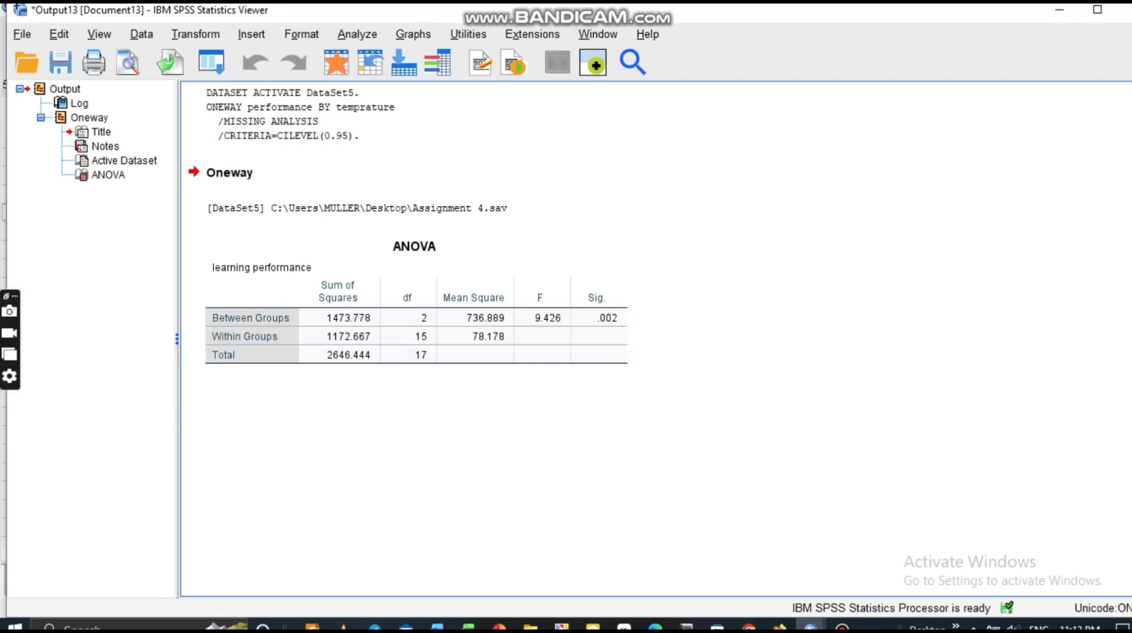
pyautogui.moveTo(811, 625)
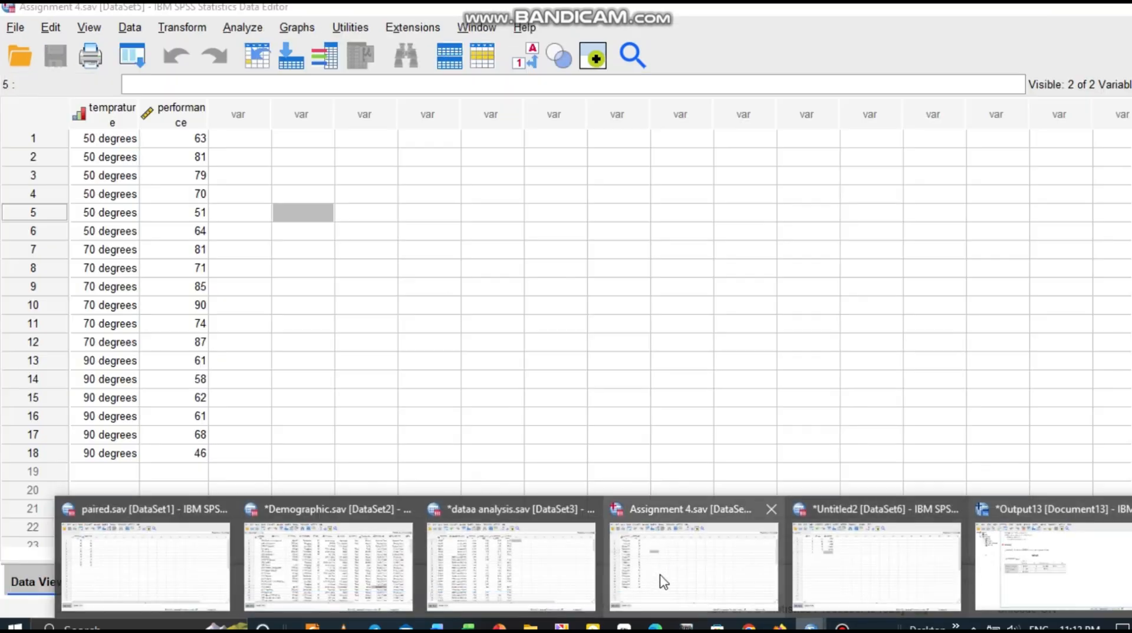
pyautogui.click(679, 581)
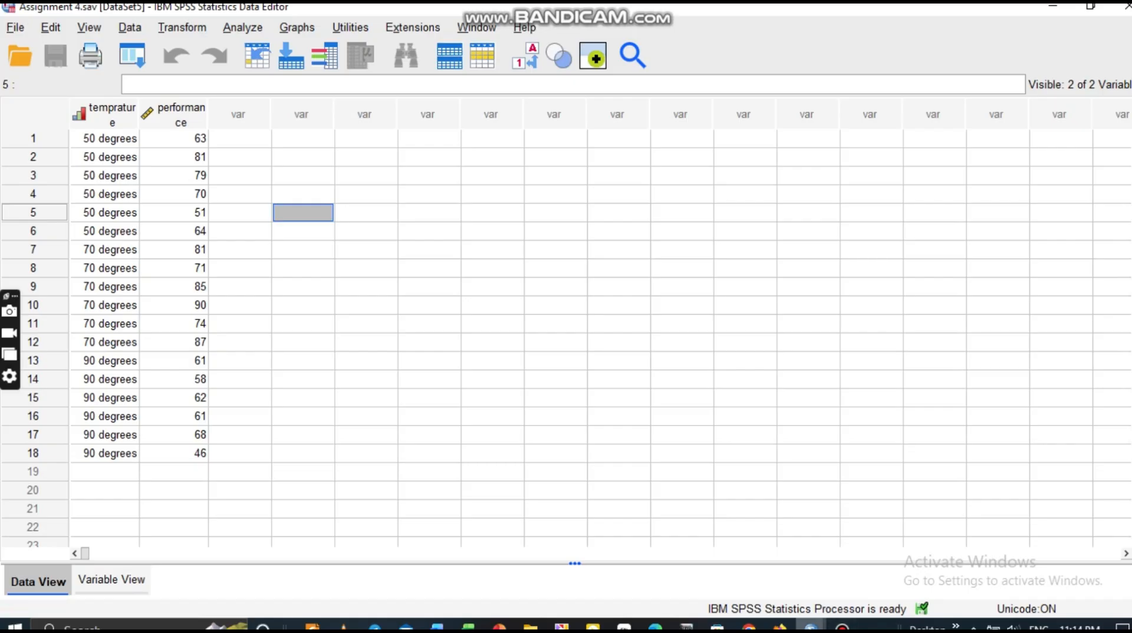
# Close the ANOVA output viewer without saving it.
pyautogui.moveTo(810, 626)
pyautogui.click(1065, 540)
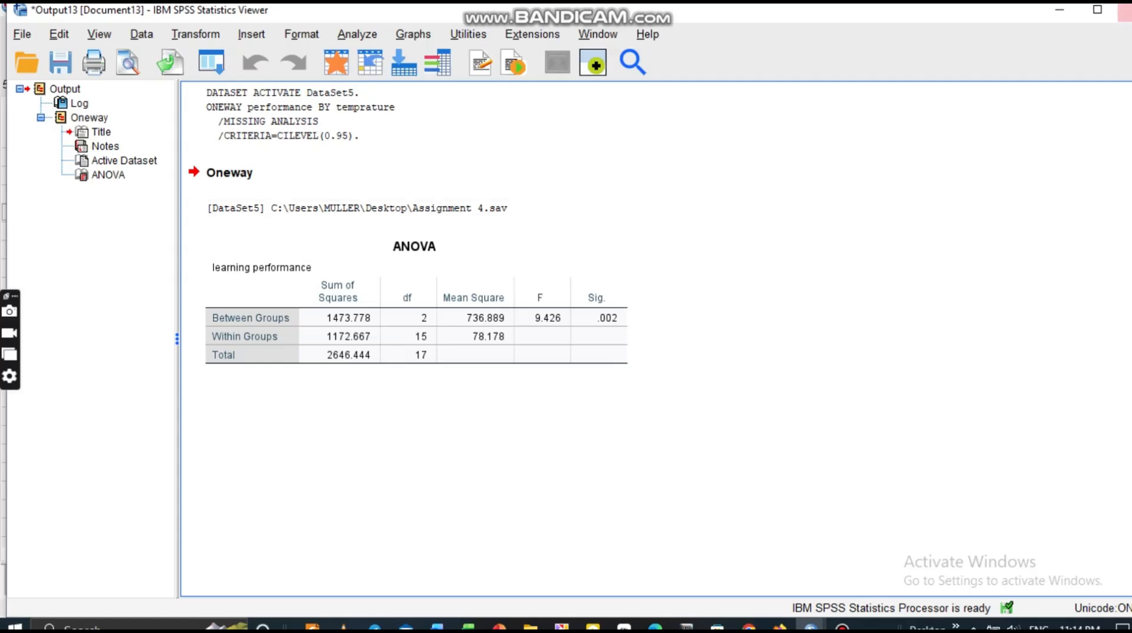
pyautogui.click(1125, 10)
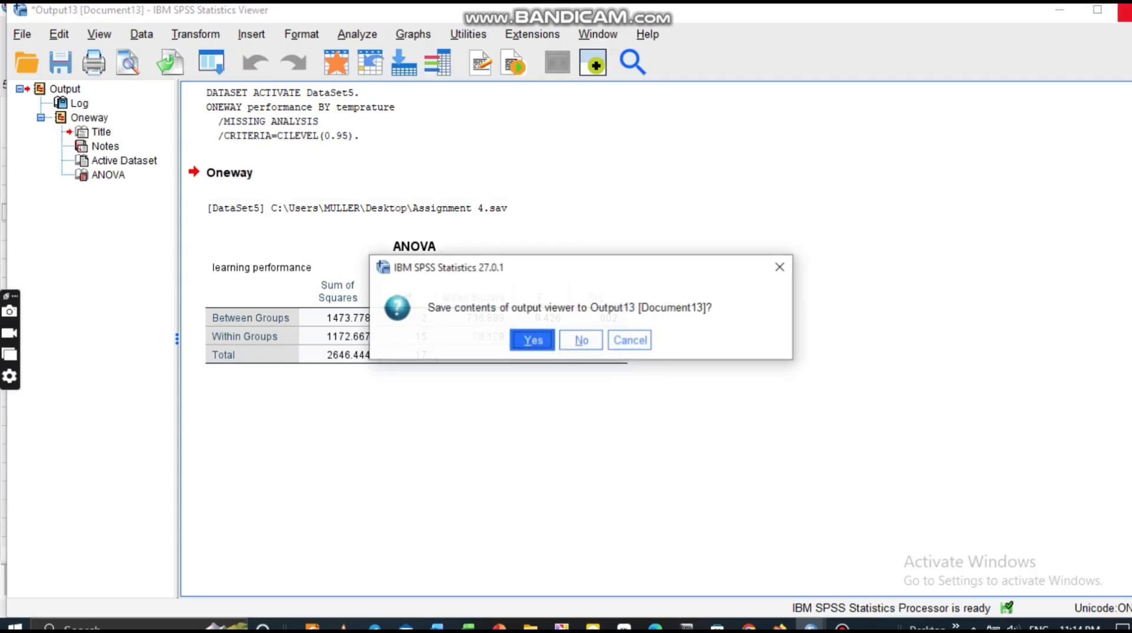
pyautogui.click(580, 340)
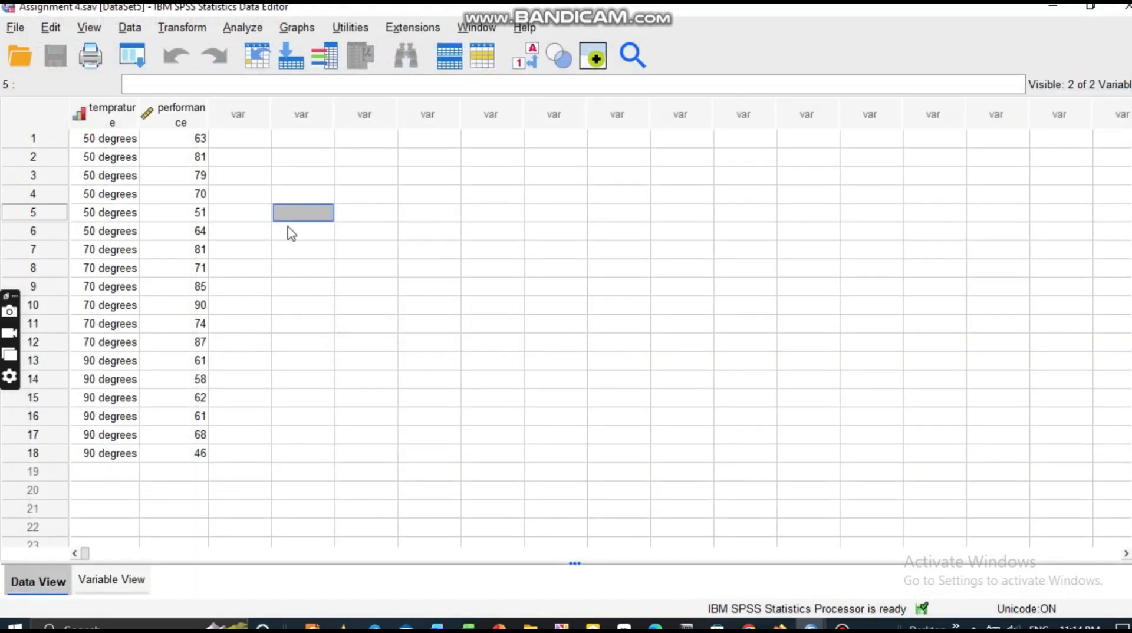
# Browse the Analyze menu's Correlate, Regression and other submenus, then dismiss the menu.
pyautogui.click(252, 33)
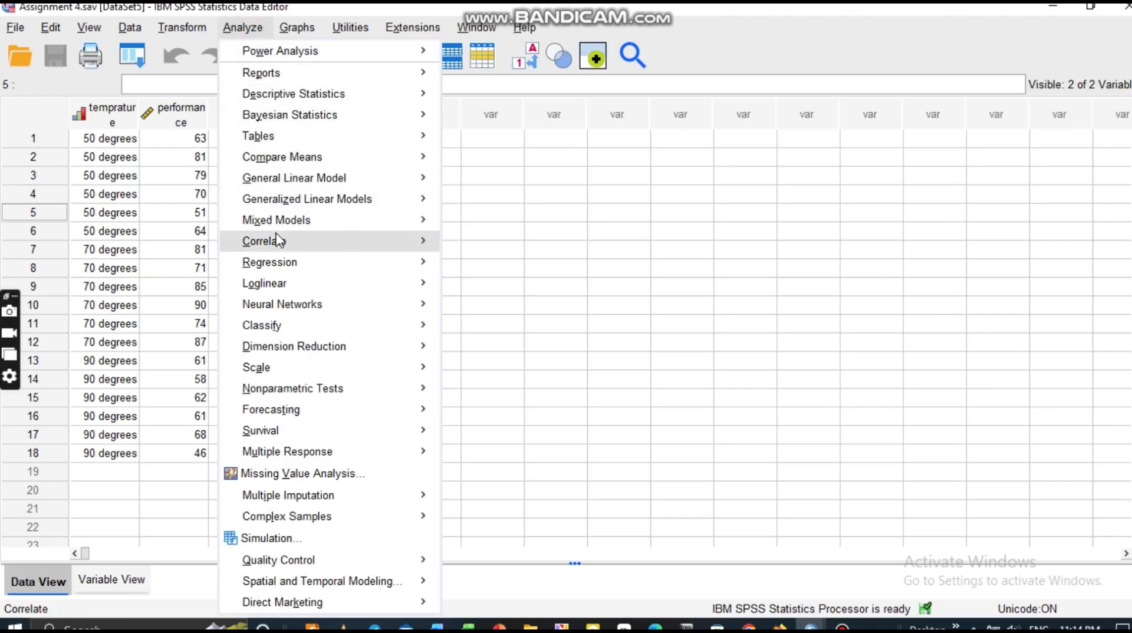
pyautogui.moveTo(282, 243)
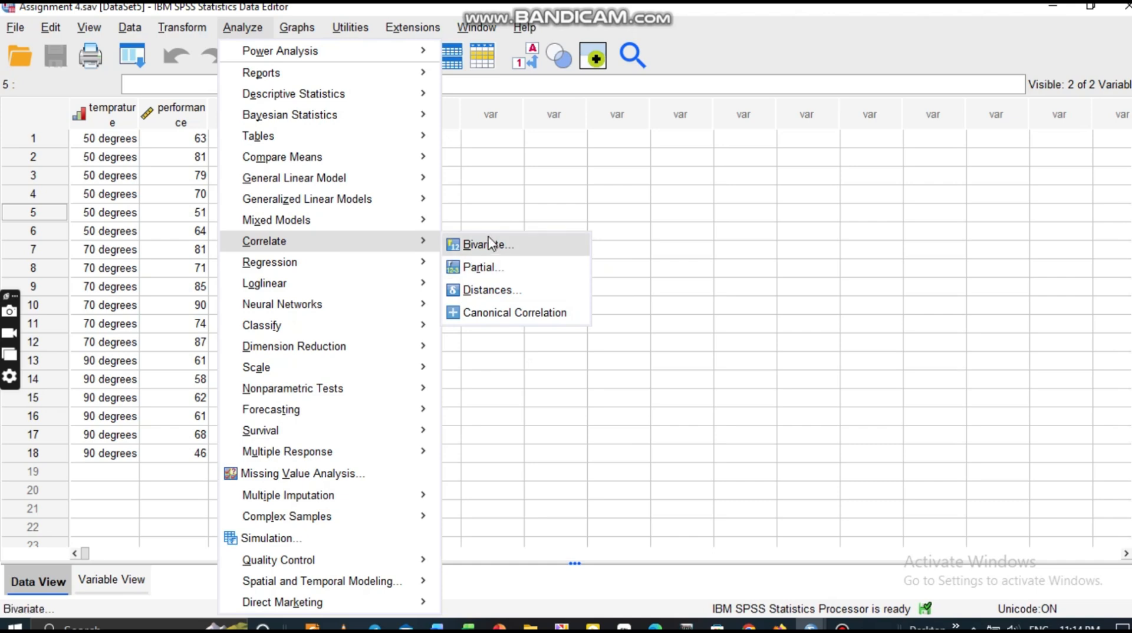
pyautogui.moveTo(294, 273)
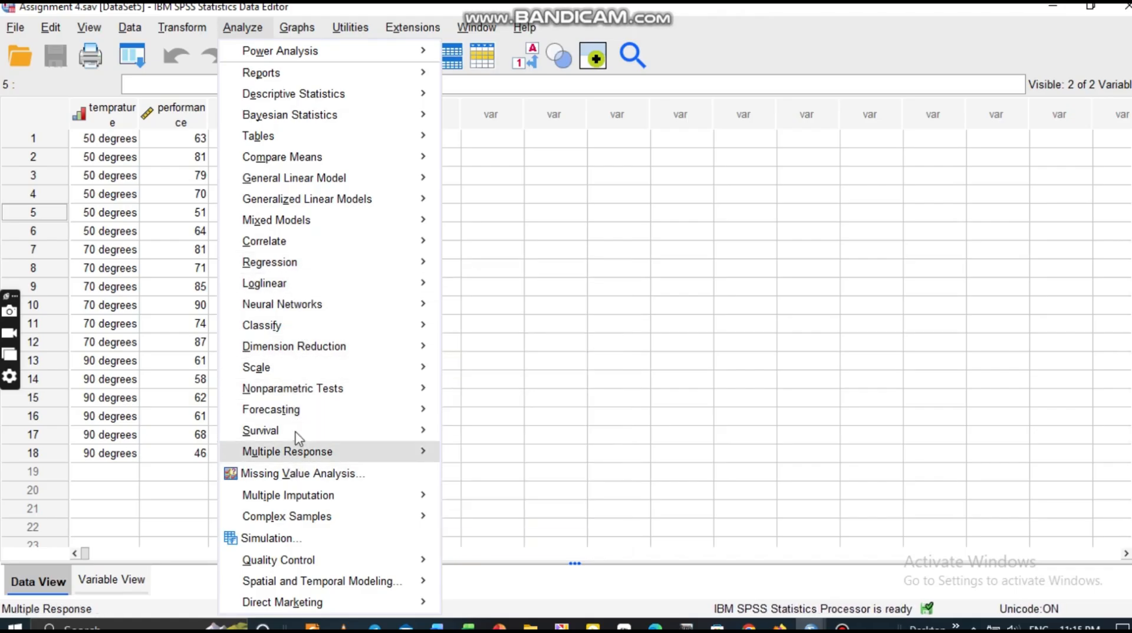
pyautogui.moveTo(311, 422)
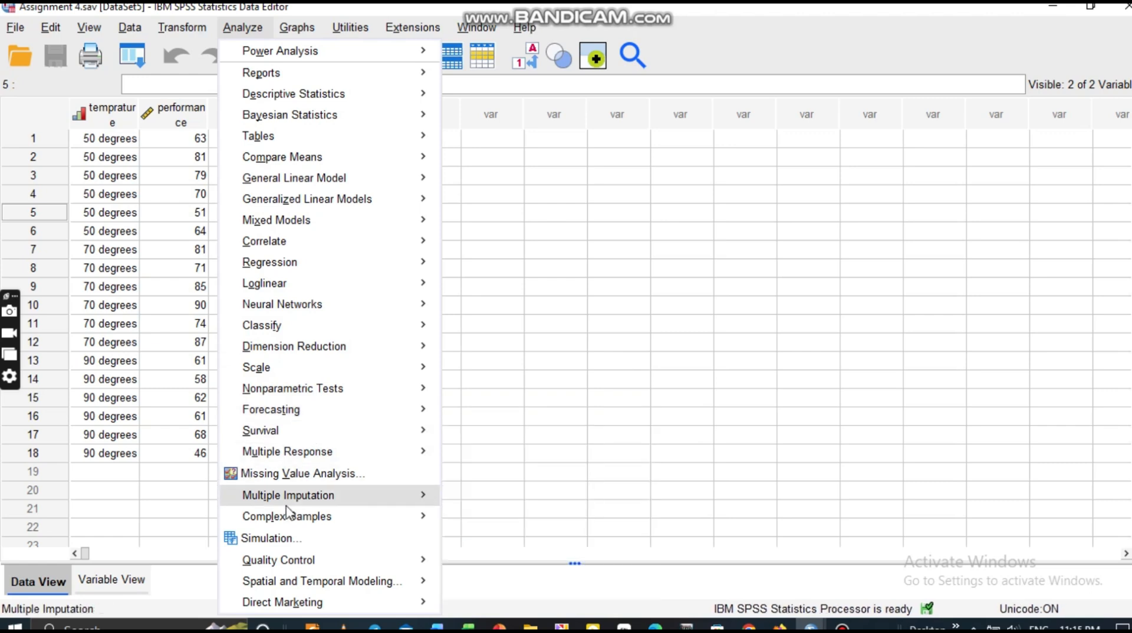
pyautogui.moveTo(314, 254)
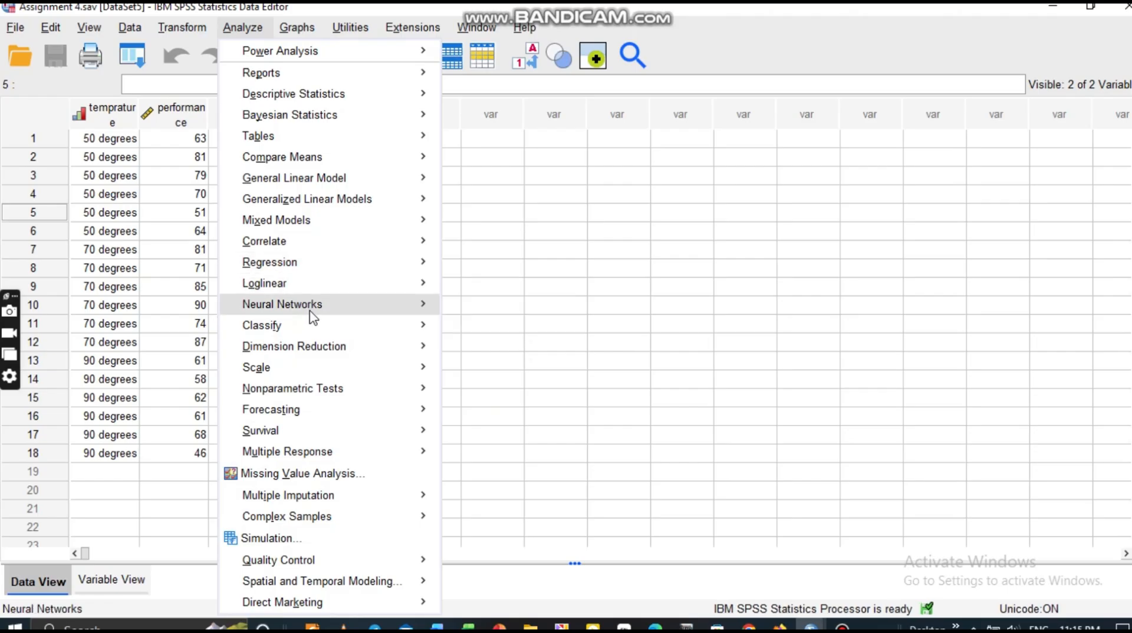
pyautogui.click(336, 580)
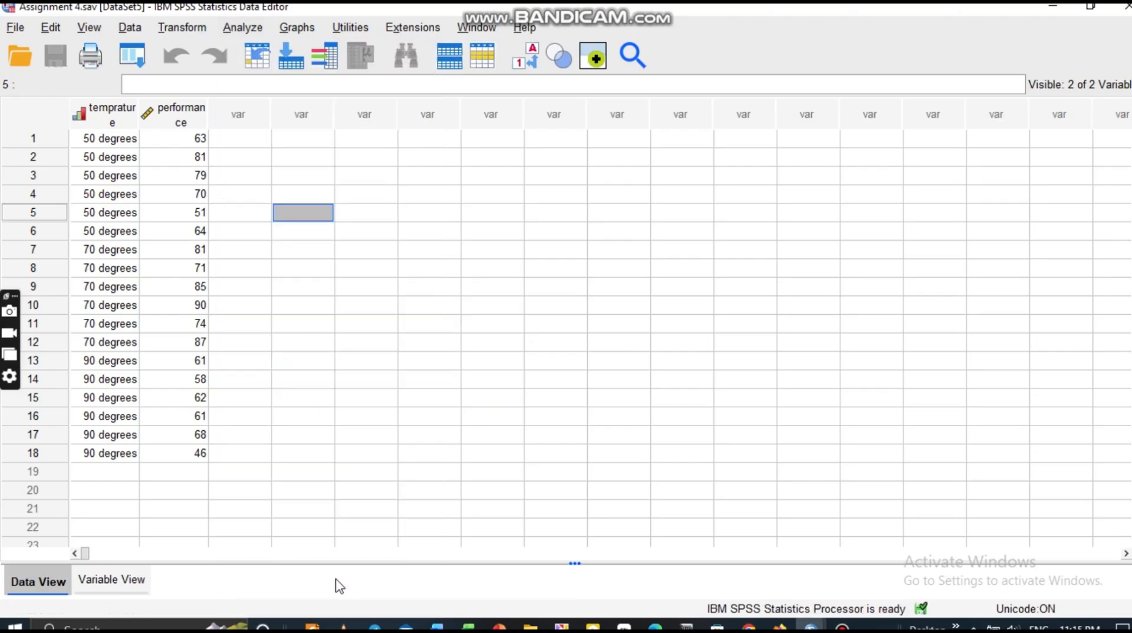
# Reopen Analyze and display the Survival submenu with Life Tables and Kaplan-Meier.
pyautogui.click(235, 35)
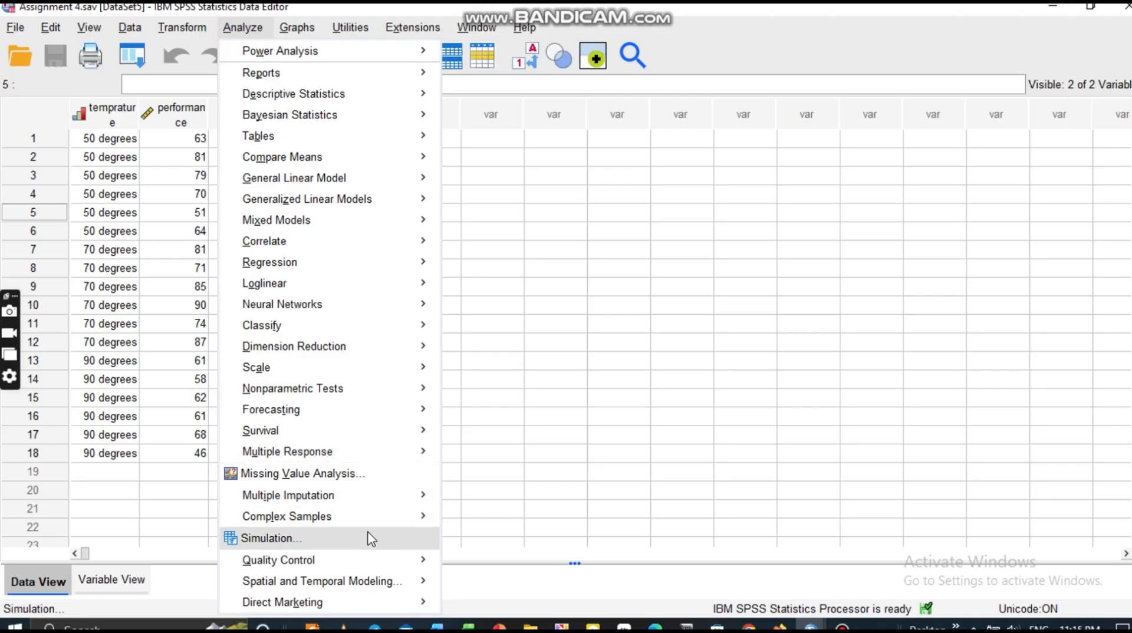
pyautogui.moveTo(344, 501)
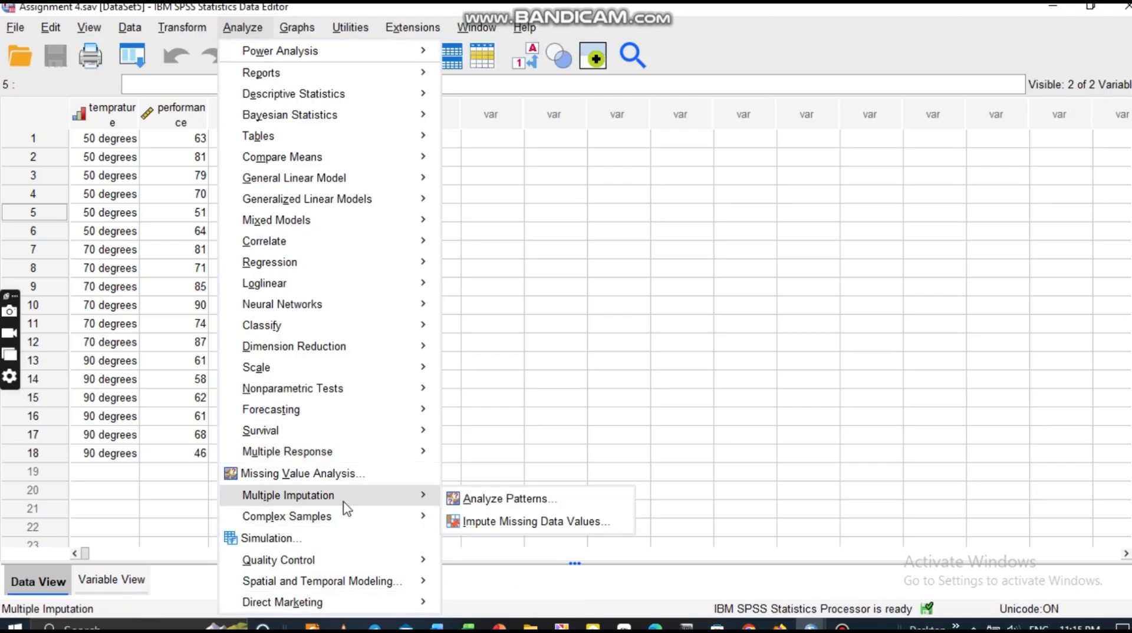
pyautogui.moveTo(321, 437)
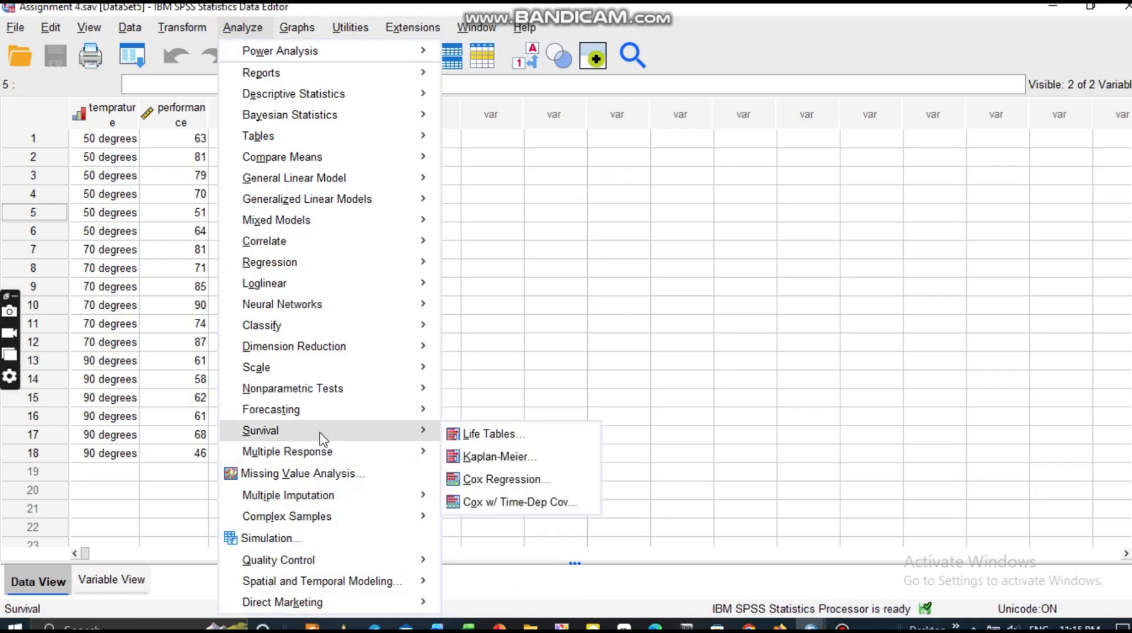